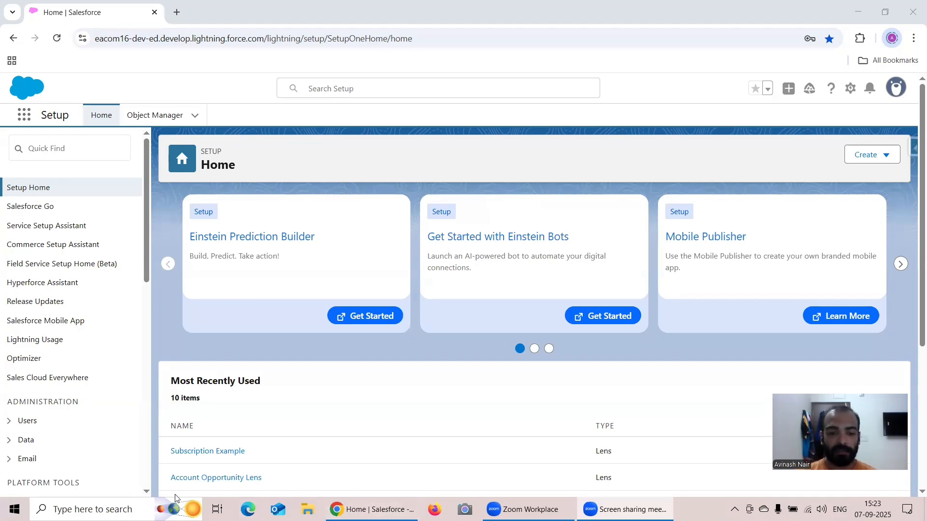
# Find Notepad++ through the Windows search and open it on the CRM Analytics training notes.
pyautogui.click(123, 501)
pyautogui.write('Note')
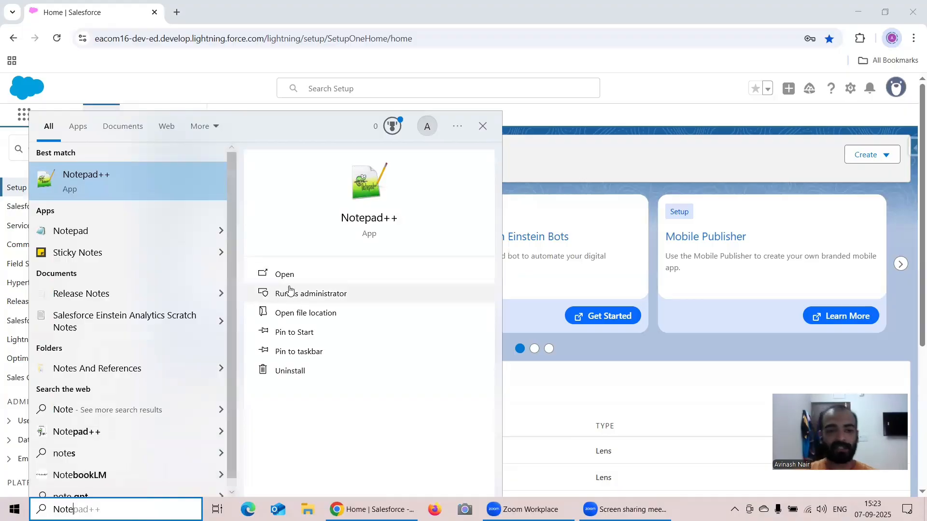
pyautogui.click(284, 274)
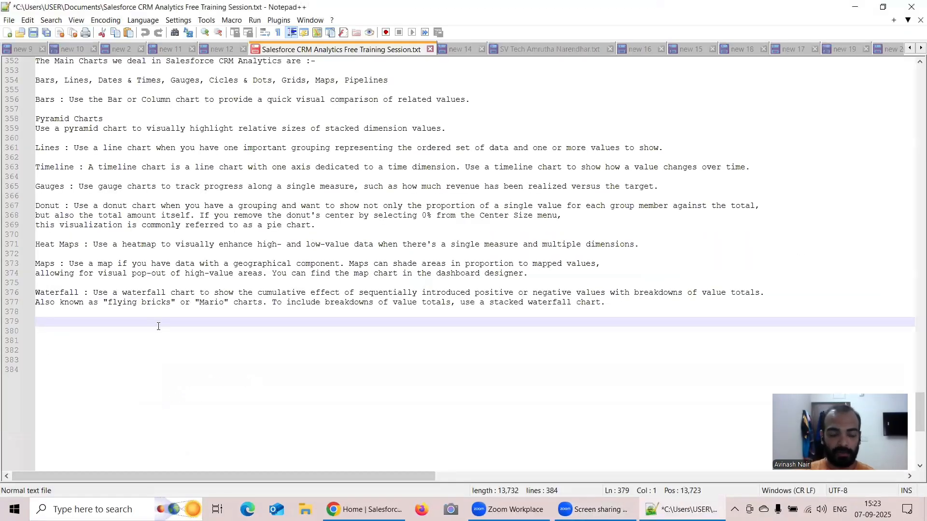
# Below the Waterfall note, write "Security Predicate :- It defines the row-level security based on the criteria being defined".
pyautogui.write('Secur')
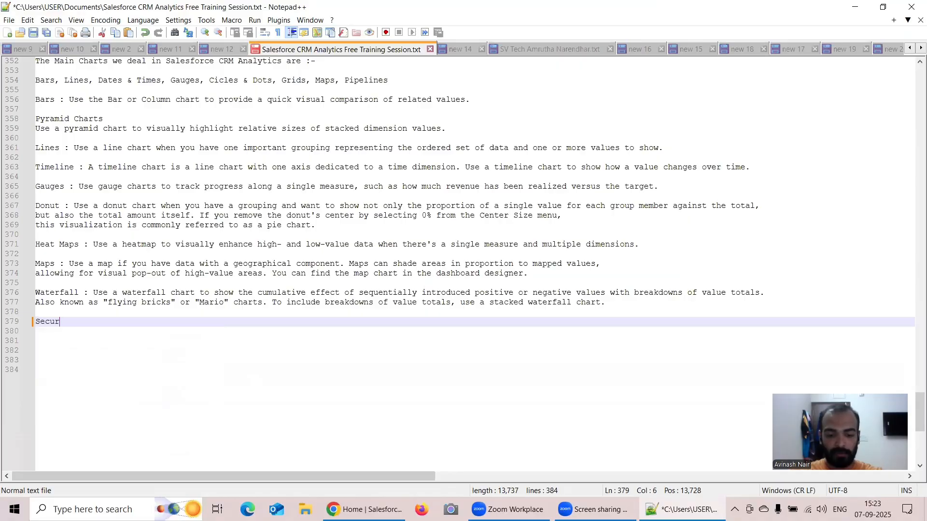
pyautogui.write('ity Pre')
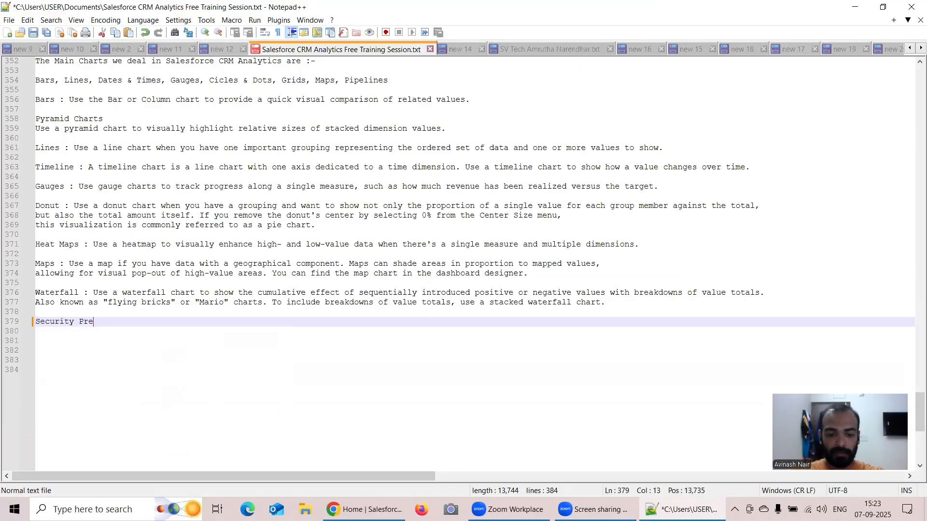
pyautogui.write('dicate')
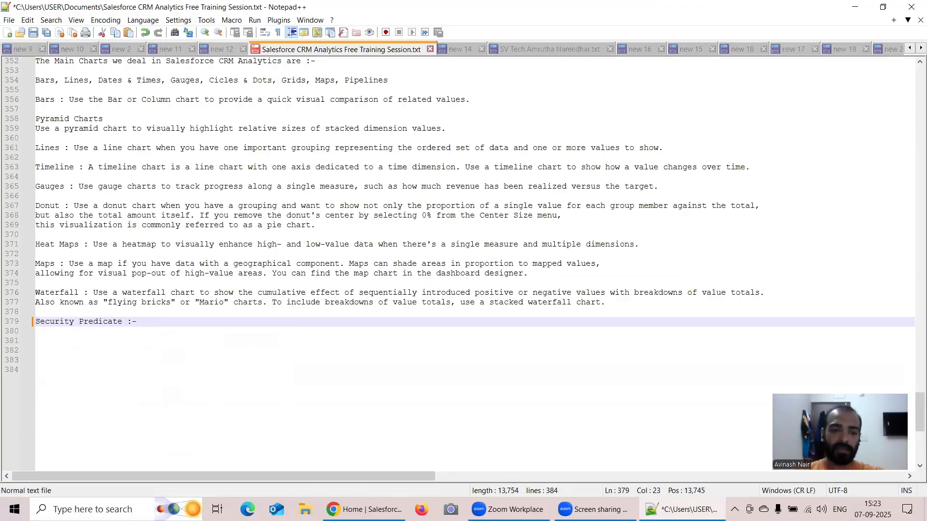
pyautogui.write(':- It ')
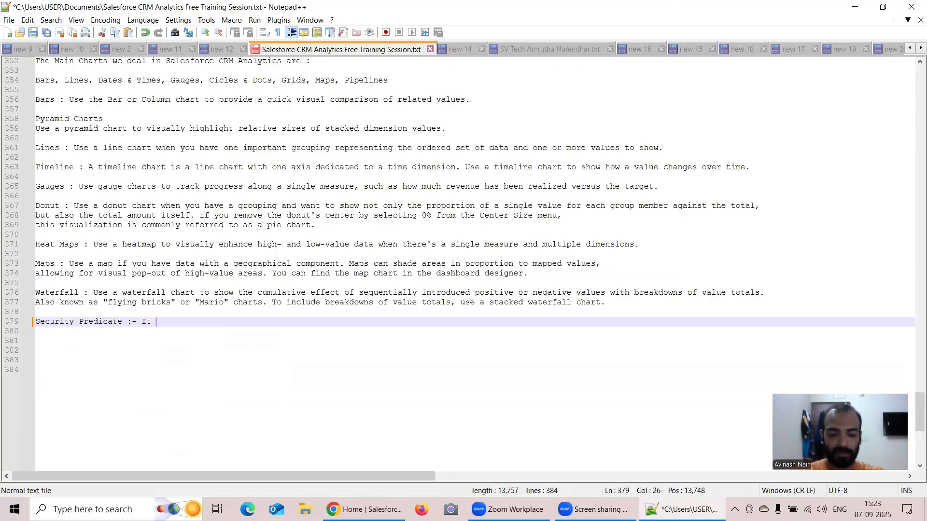
pyautogui.write('defines the')
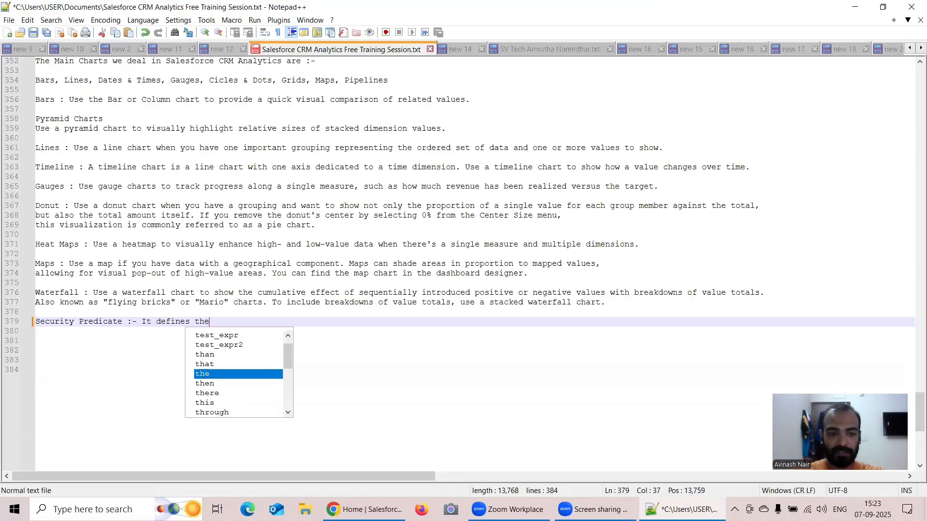
pyautogui.write(' row-')
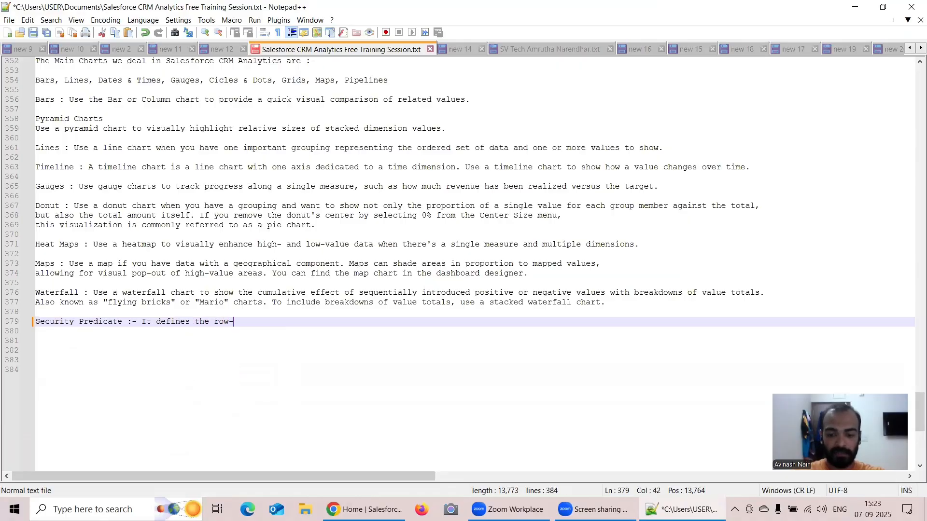
pyautogui.write('level security based')
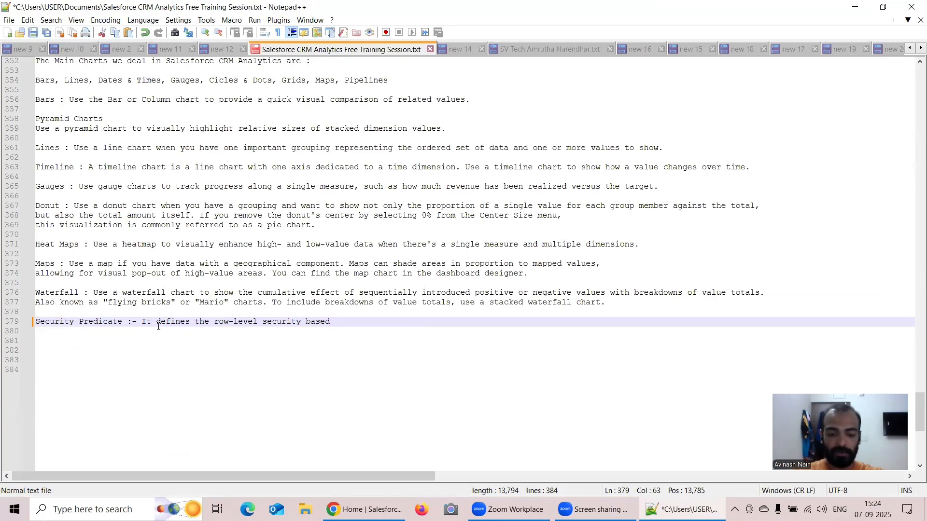
pyautogui.write('on the cri')
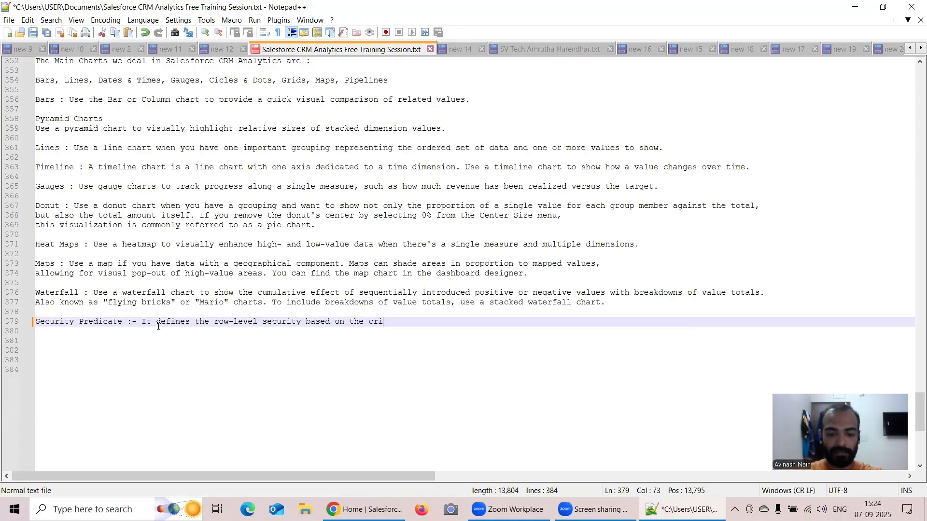
pyautogui.write('teria bei')
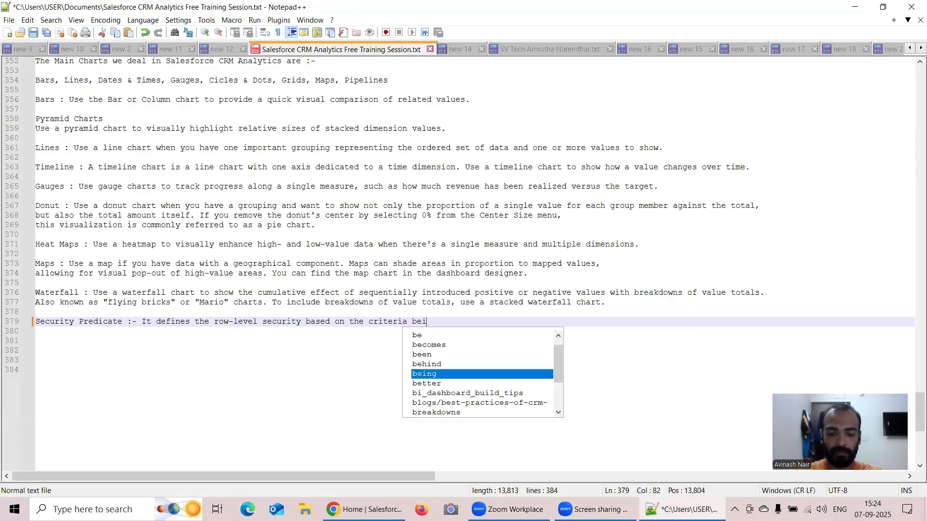
pyautogui.write('ng defined')
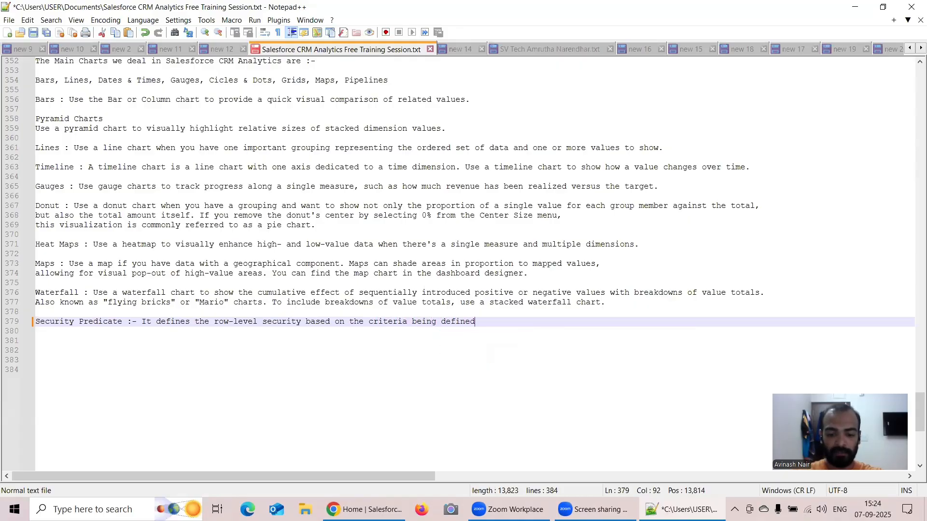
pyautogui.write('. It')
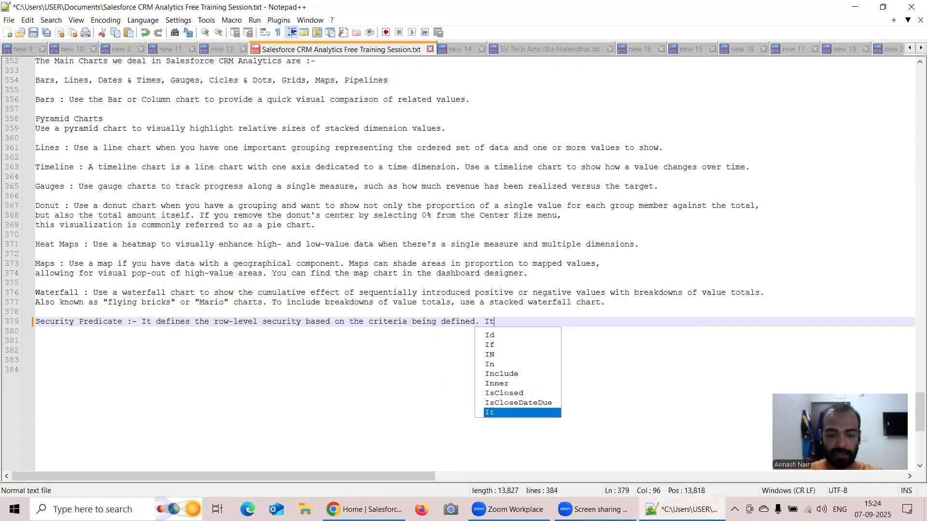
pyautogui.write(' has no re')
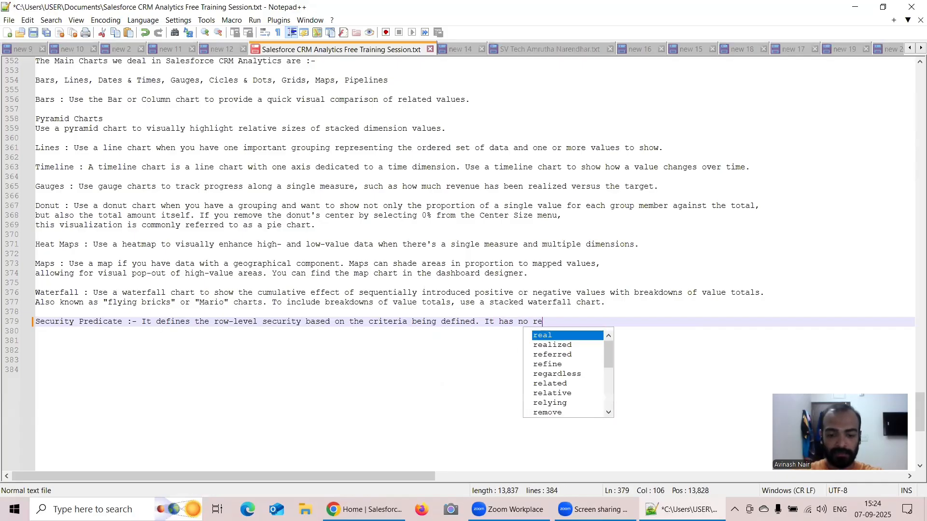
pyautogui.write('lation wi')
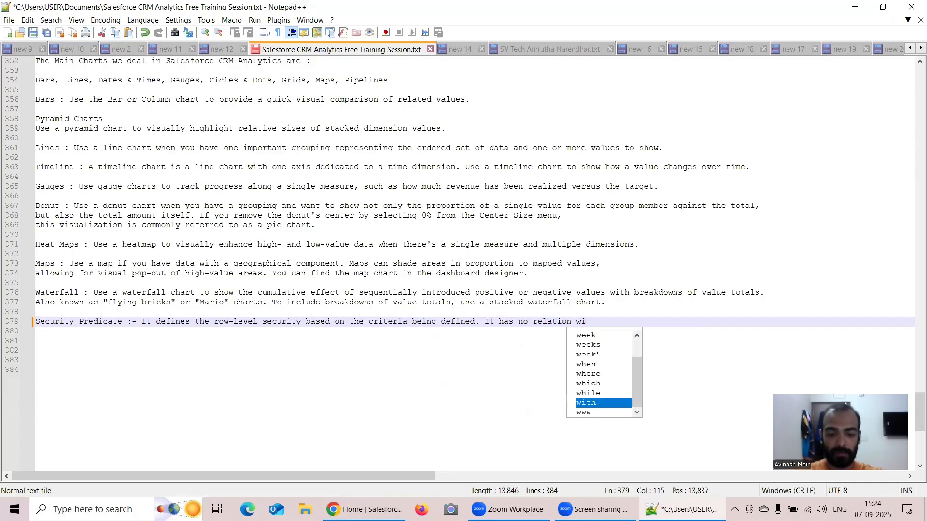
pyautogui.write('th the Sa')
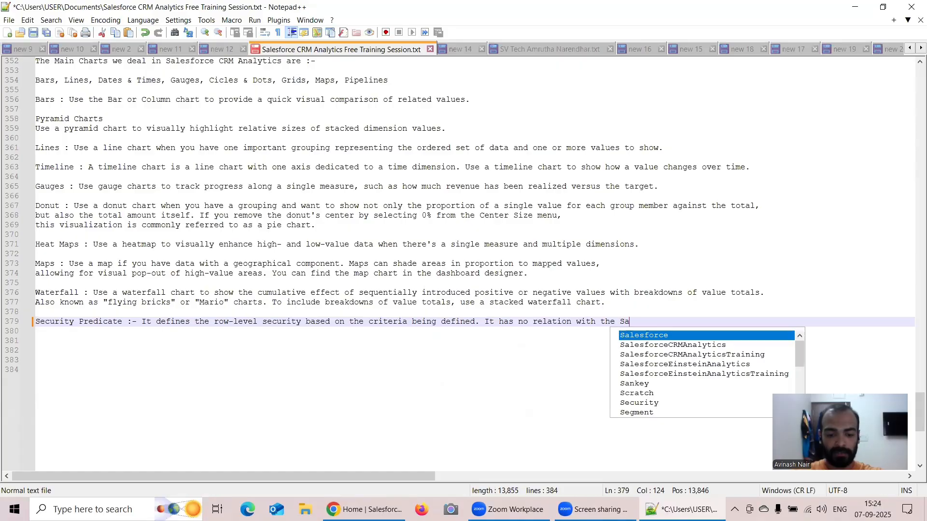
pyautogui.write('lesforce Re')
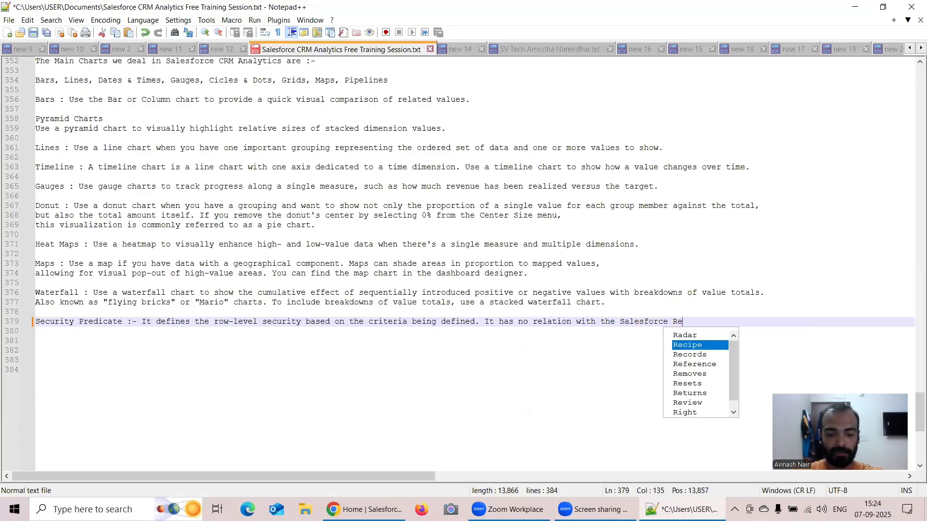
pyautogui.write('cord Secu')
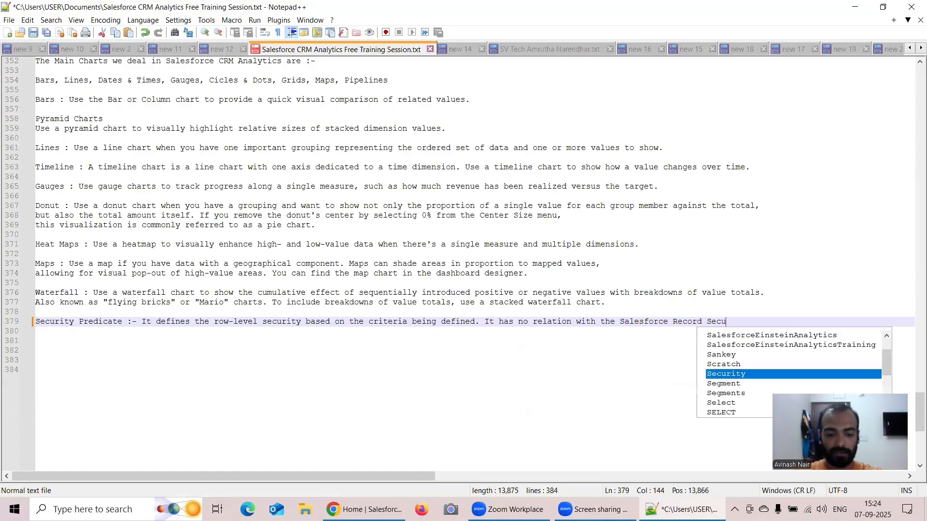
pyautogui.write('rit')
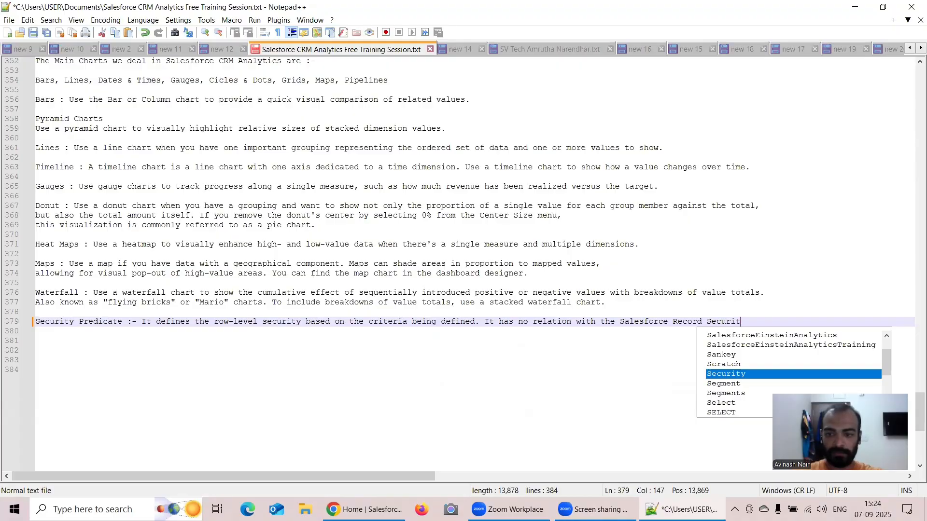
pyautogui.write('y.')
# End the sentence with a period, add "It has no relation with the Salesforce Record Security." and start a new line.
pyautogui.press('Return')
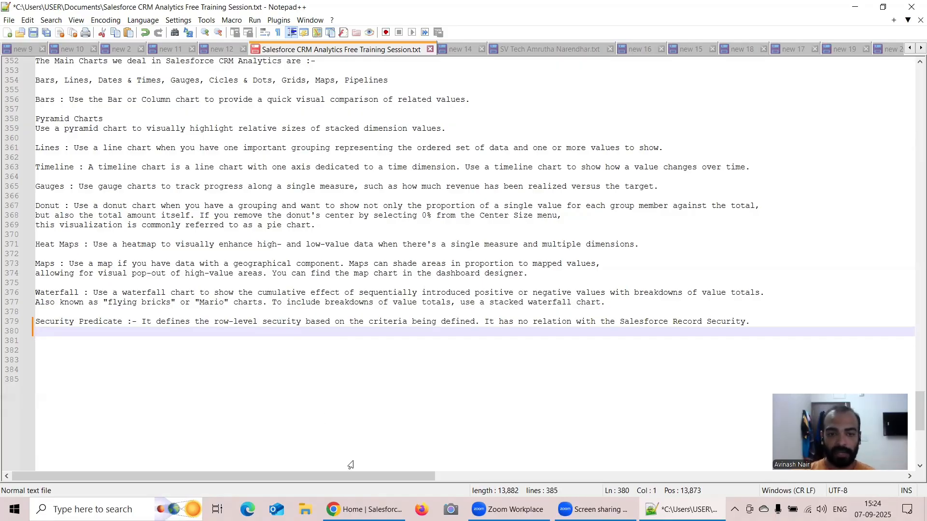
# Switch to Salesforce in Chrome and launch the Analytics Studio app.
pyautogui.click(365, 509)
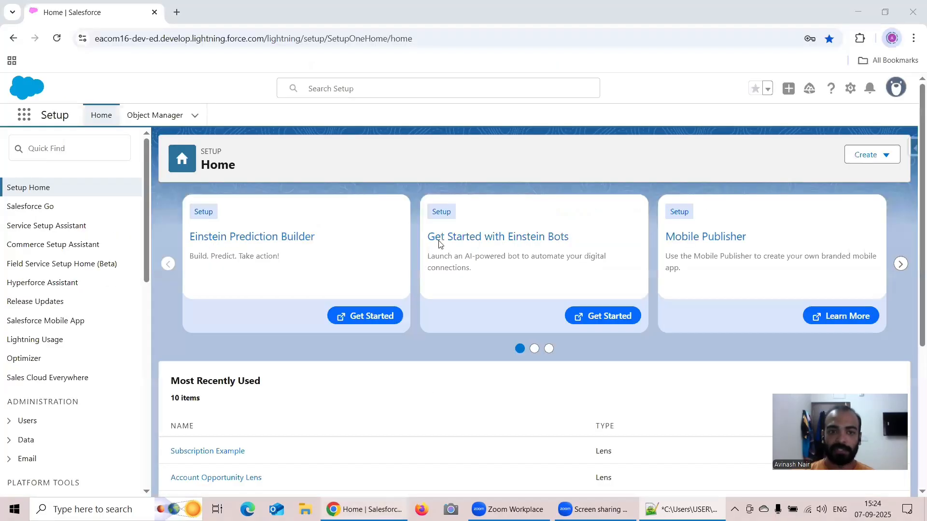
pyautogui.click(17, 123)
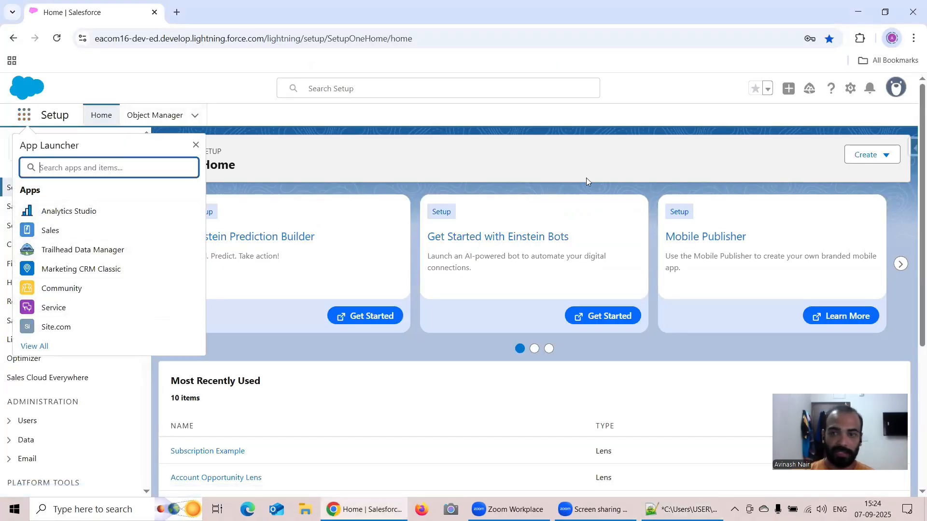
pyautogui.click(66, 212)
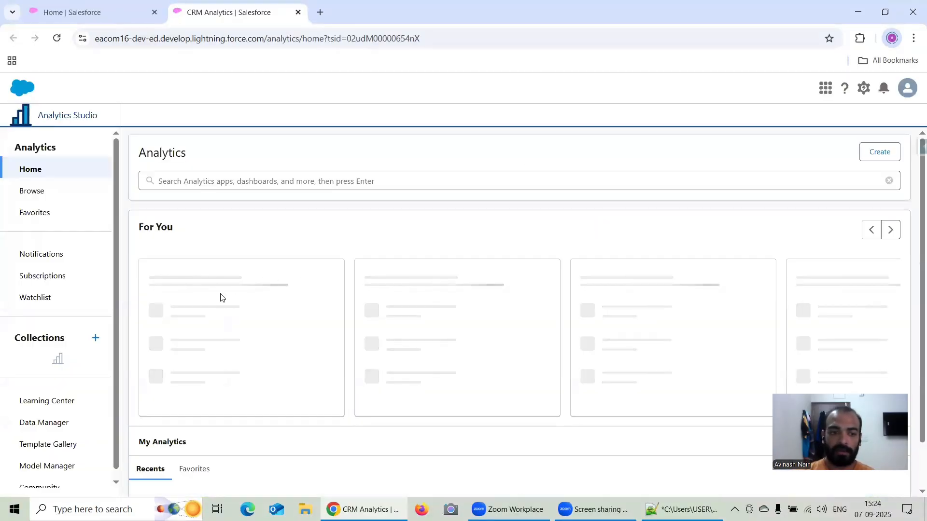
# Open Data Manager from Analytics Studio and show the Dataflows & Recipes list.
pyautogui.click(44, 426)
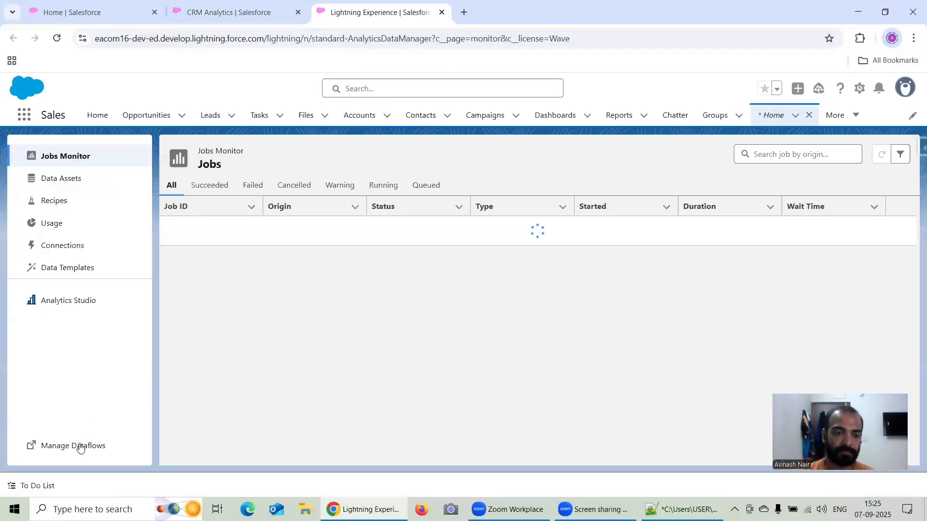
pyautogui.click(75, 443)
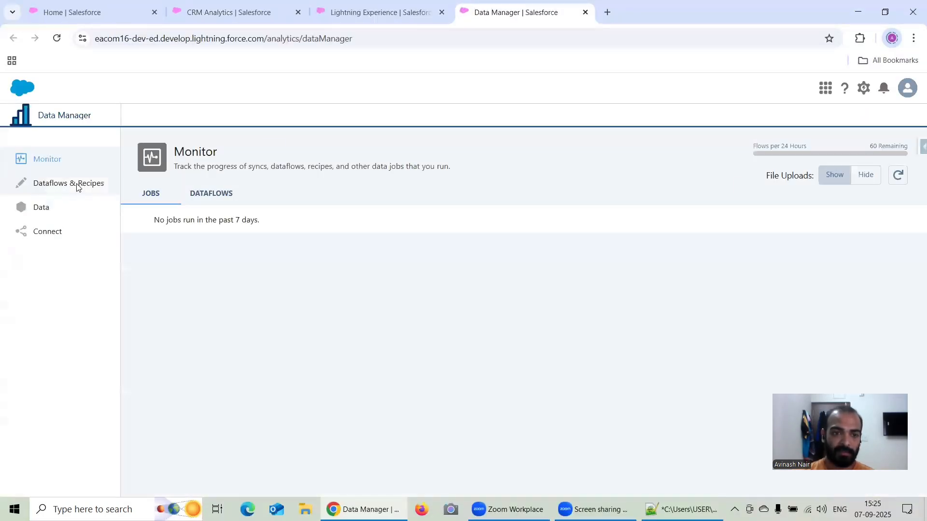
pyautogui.click(76, 186)
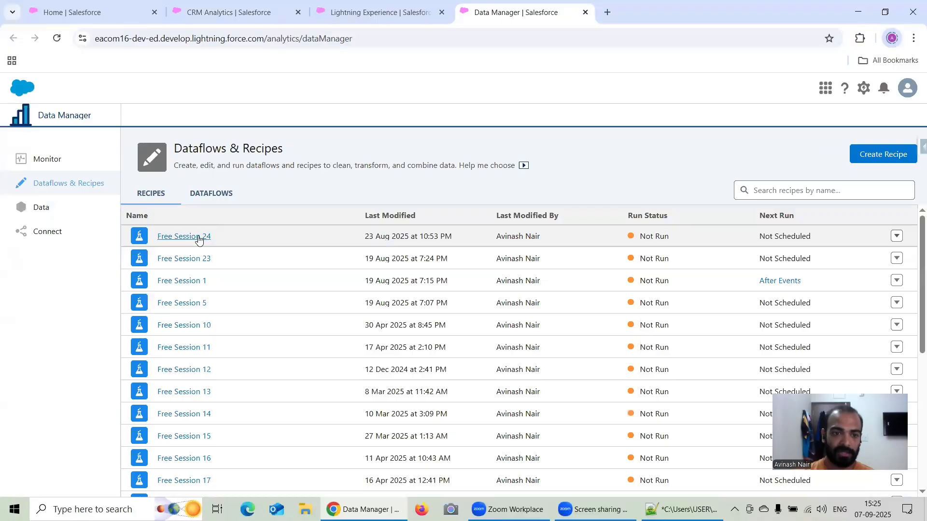
# Open the Free Session 24 recipe, review its object and dataset nodes, and close its browser tab.
pyautogui.click(198, 237)
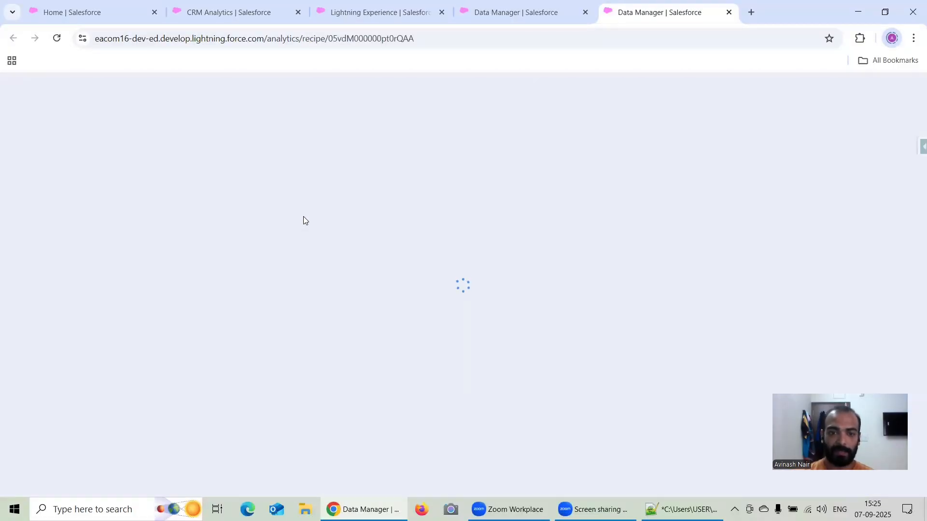
pyautogui.scroll(-3, 238, 341)
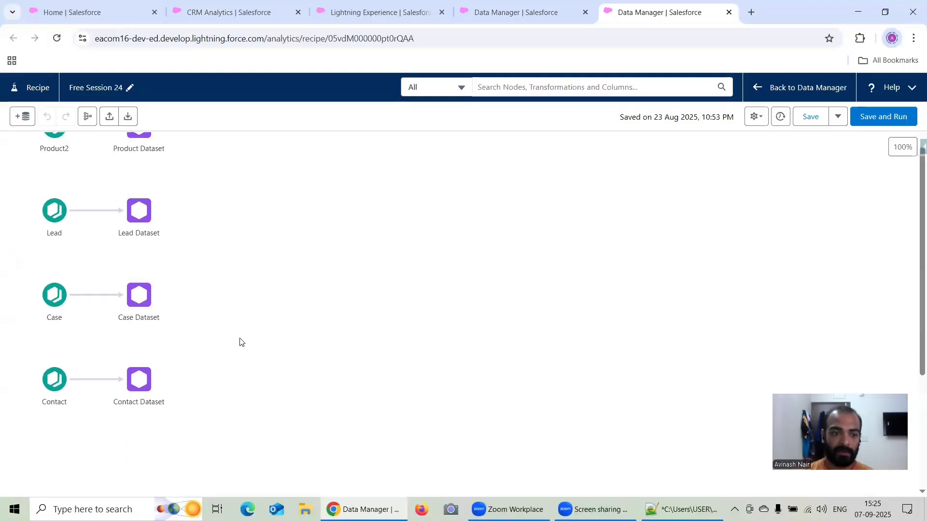
pyautogui.scroll(-3, 240, 342)
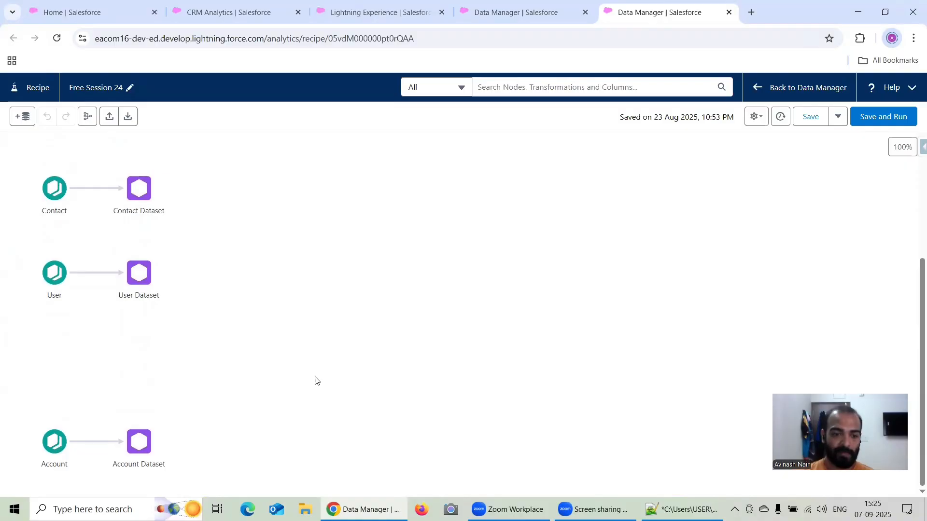
pyautogui.scroll(3, 316, 379)
pyautogui.scroll(-3, 321, 367)
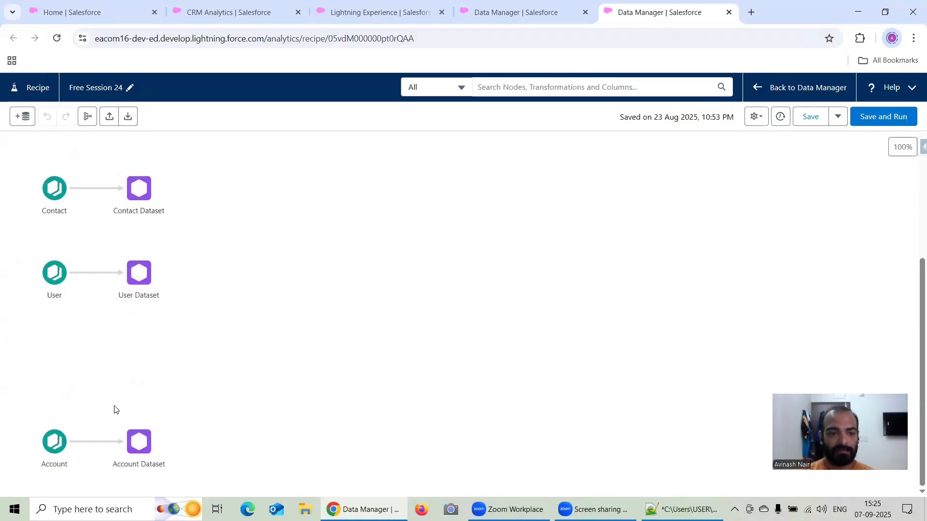
pyautogui.scroll(4, 199, 341)
pyautogui.scroll(-4, 203, 341)
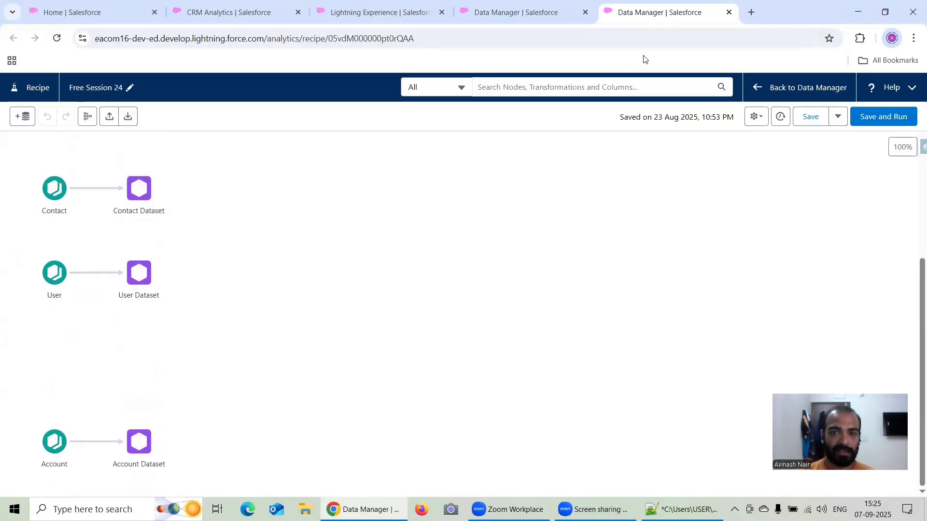
pyautogui.click(729, 12)
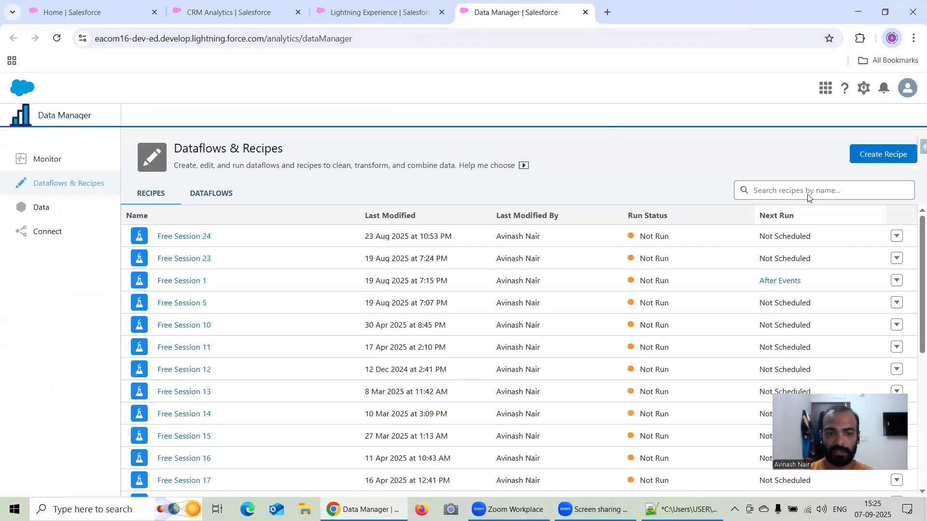
# Create a new recipe and limit its available input data to Salesforce objects only.
pyautogui.click(884, 155)
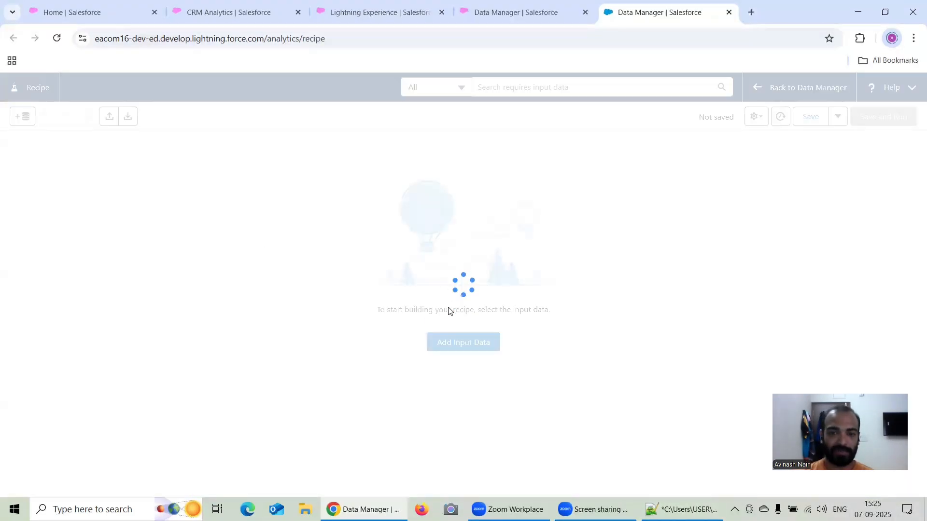
pyautogui.click(463, 342)
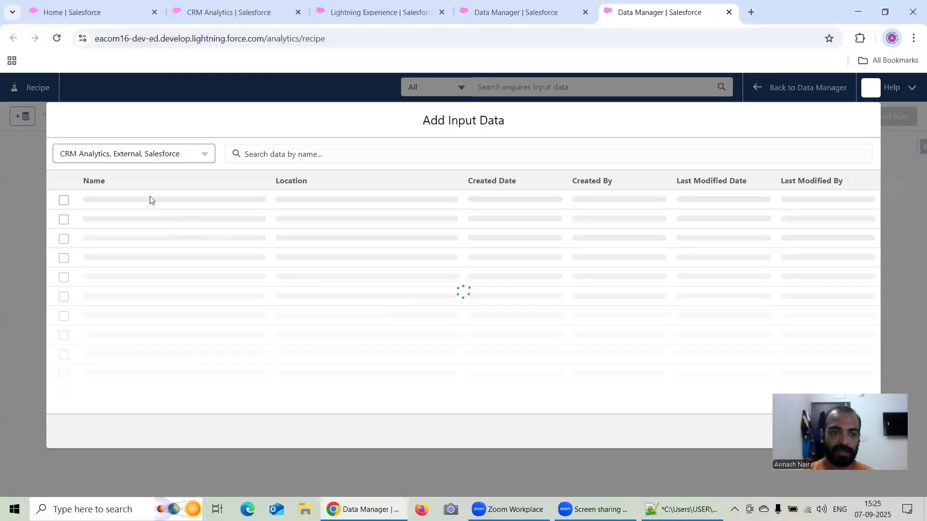
pyautogui.click(150, 156)
pyautogui.click(101, 195)
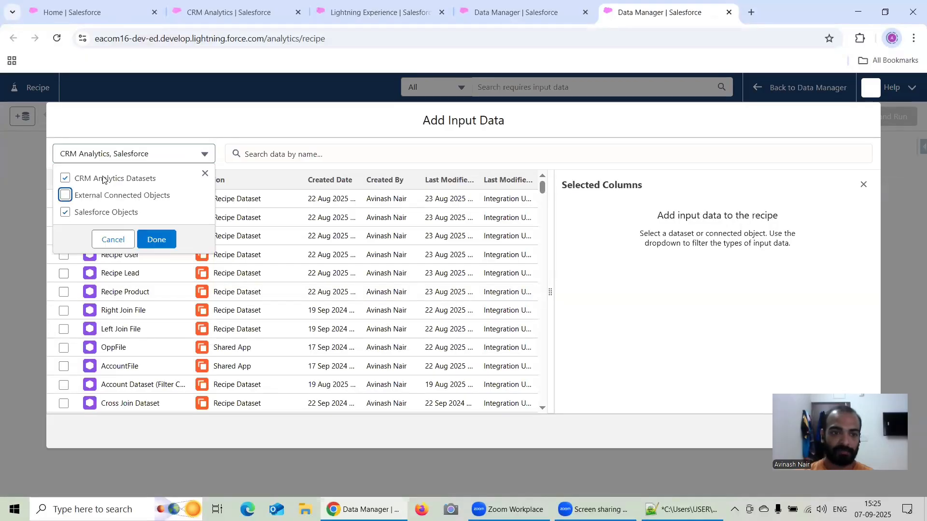
pyautogui.click(104, 179)
pyautogui.click(152, 238)
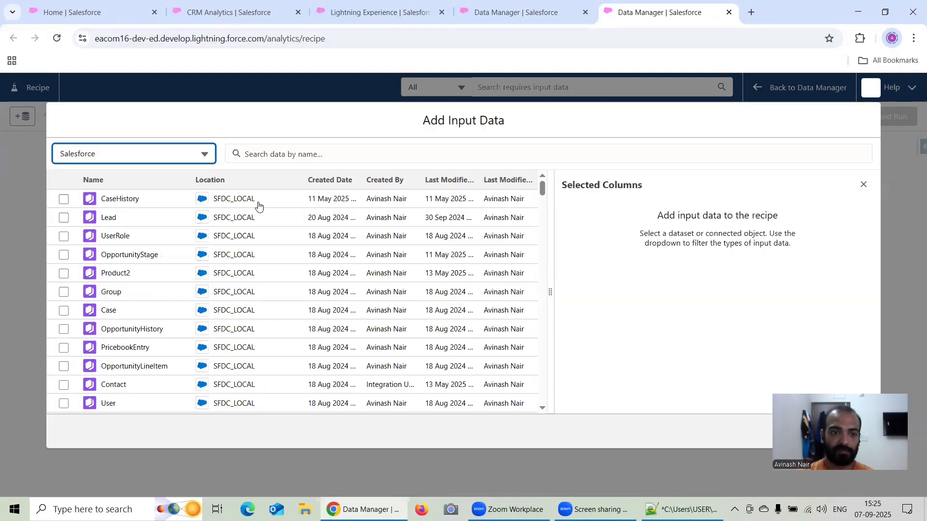
# Select the Account object as input and keep only its Id, Name, Type and BillingCountry columns.
pyautogui.scroll(-3, 175, 270)
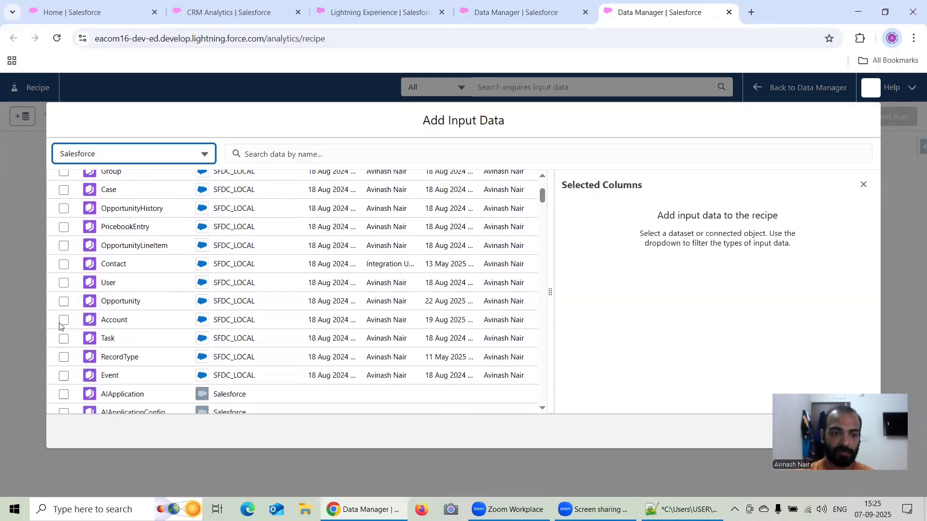
pyautogui.click(64, 321)
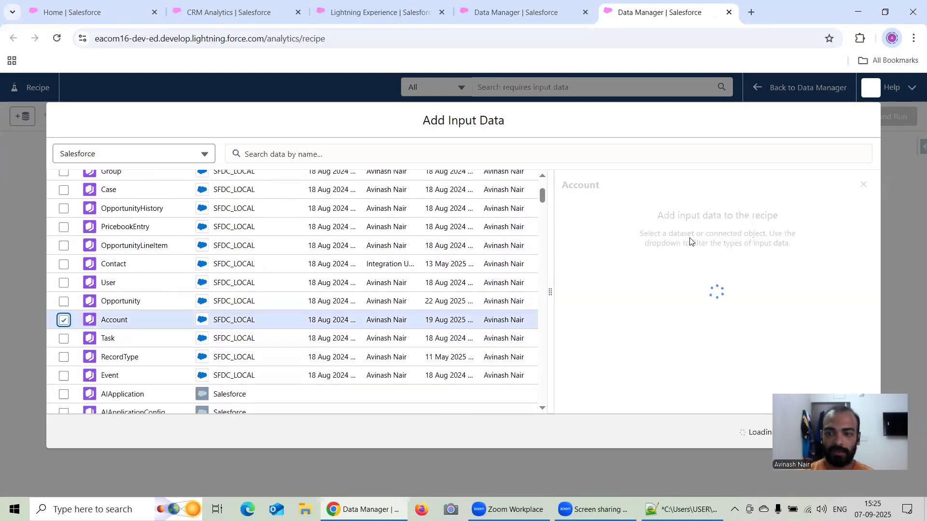
pyautogui.scroll(-2, 693, 217)
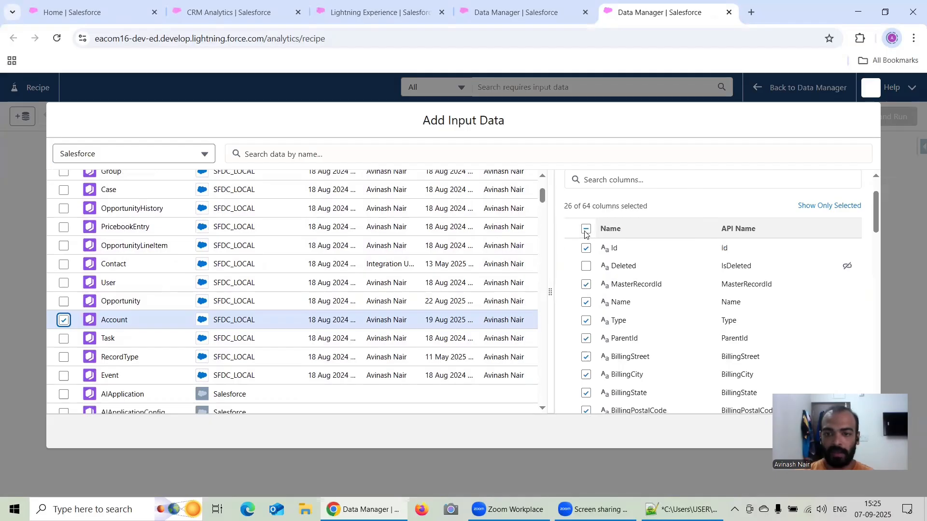
pyautogui.click(585, 230)
pyautogui.click(586, 248)
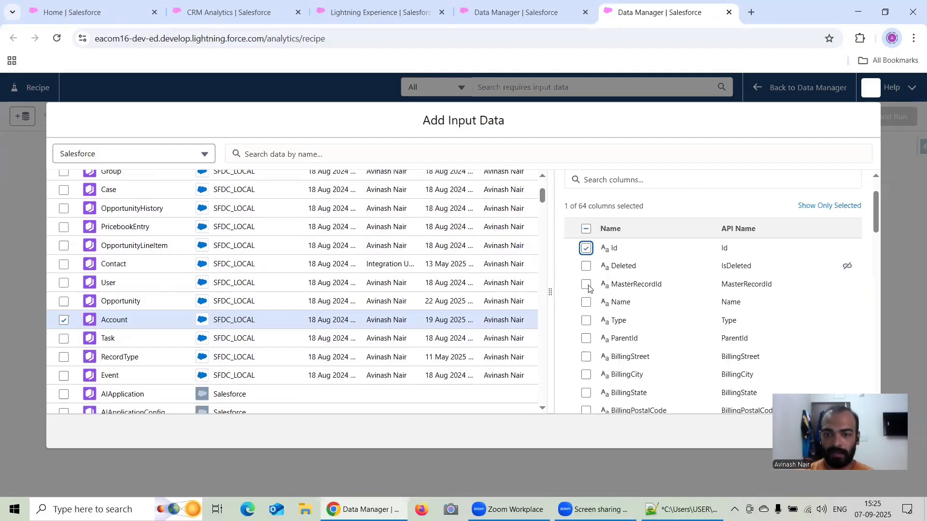
pyautogui.click(585, 303)
pyautogui.scroll(-2, 587, 290)
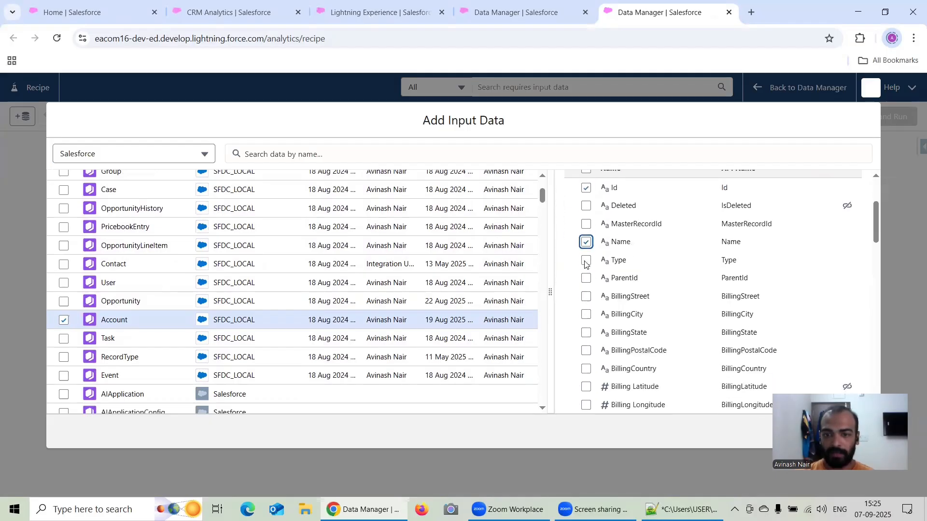
pyautogui.click(586, 260)
pyautogui.scroll(-2, 640, 273)
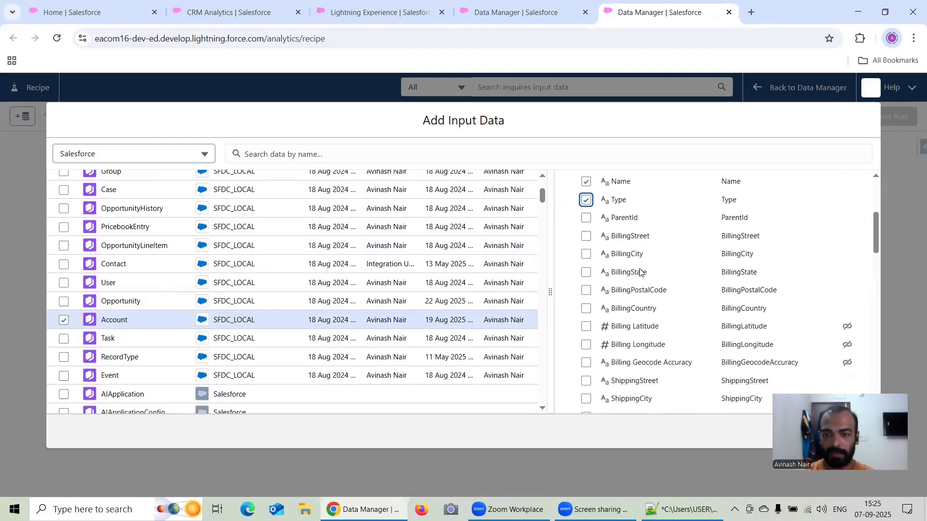
pyautogui.click(586, 308)
# Include the Industry, OwnerId and CreatedDate columns in the Account column selection.
pyautogui.scroll(-4, 651, 268)
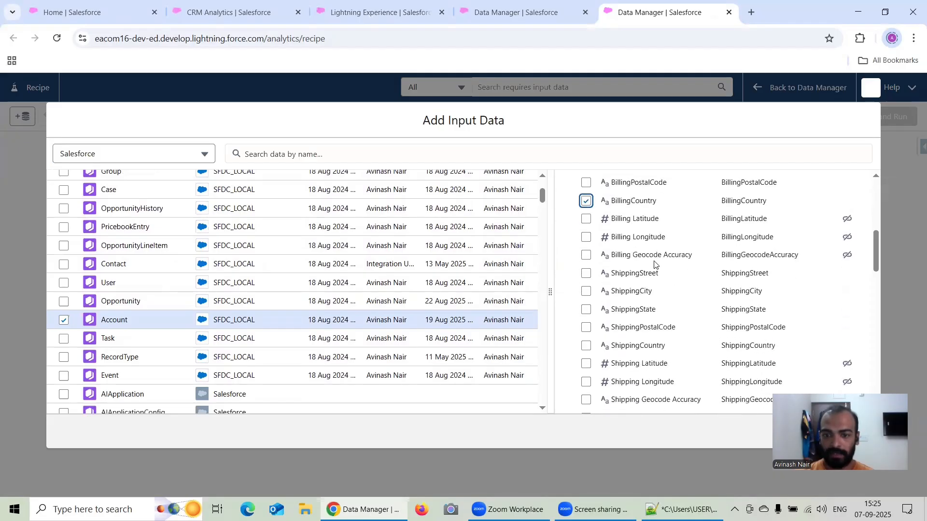
pyautogui.scroll(-6, 655, 261)
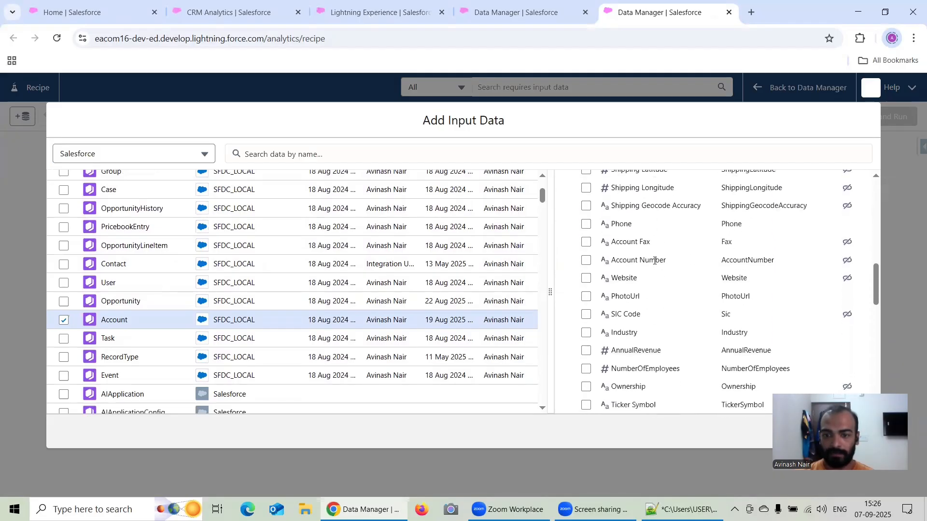
pyautogui.scroll(-2, 594, 273)
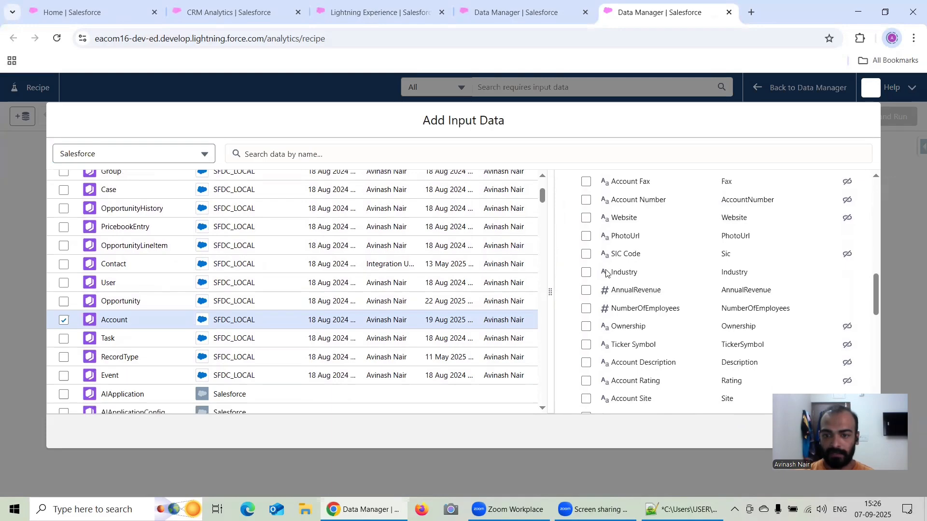
pyautogui.scroll(-4, 628, 270)
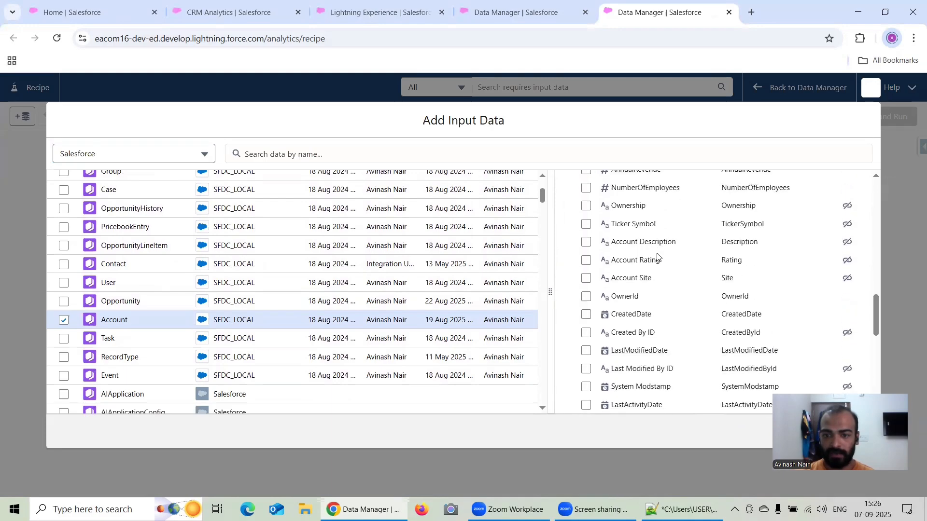
pyautogui.click(586, 298)
pyautogui.click(586, 314)
# Search the Account columns for "Sourc", include AccountSource, and add the Account input to the recipe.
pyautogui.scroll(-4, 643, 287)
pyautogui.scroll(-6, 644, 287)
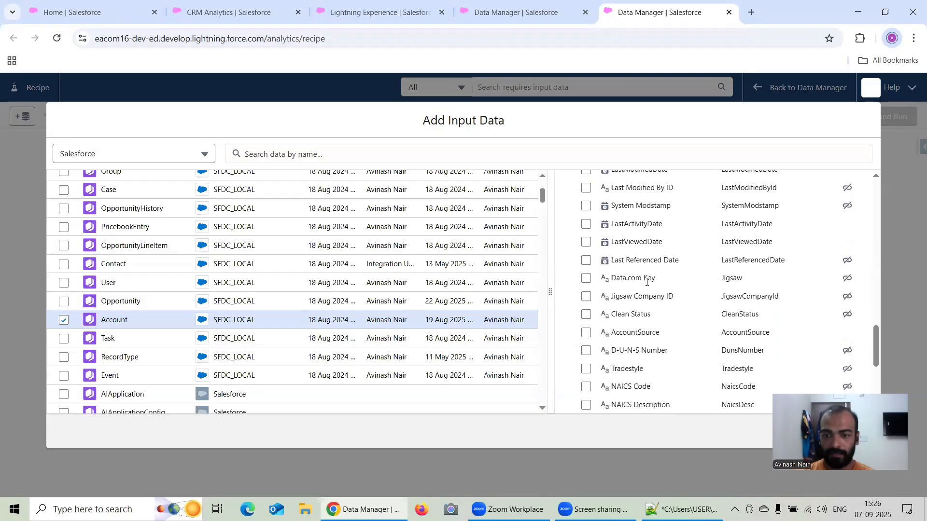
pyautogui.scroll(-3, 646, 285)
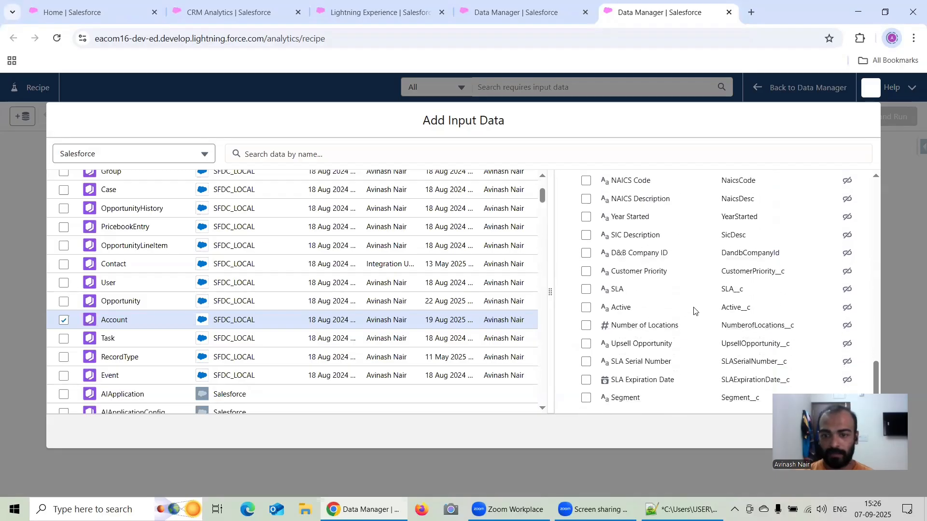
pyautogui.scroll(20, 652, 308)
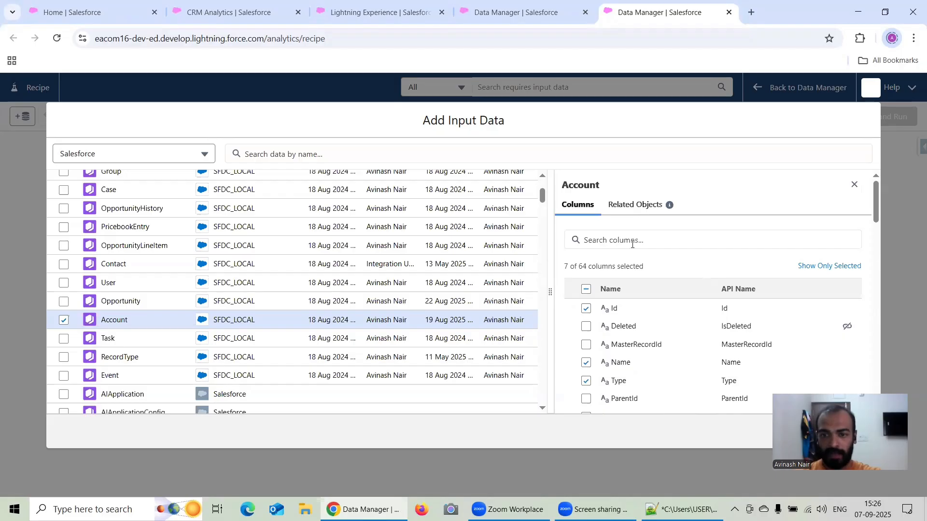
pyautogui.click(632, 244)
pyautogui.write('Sour')
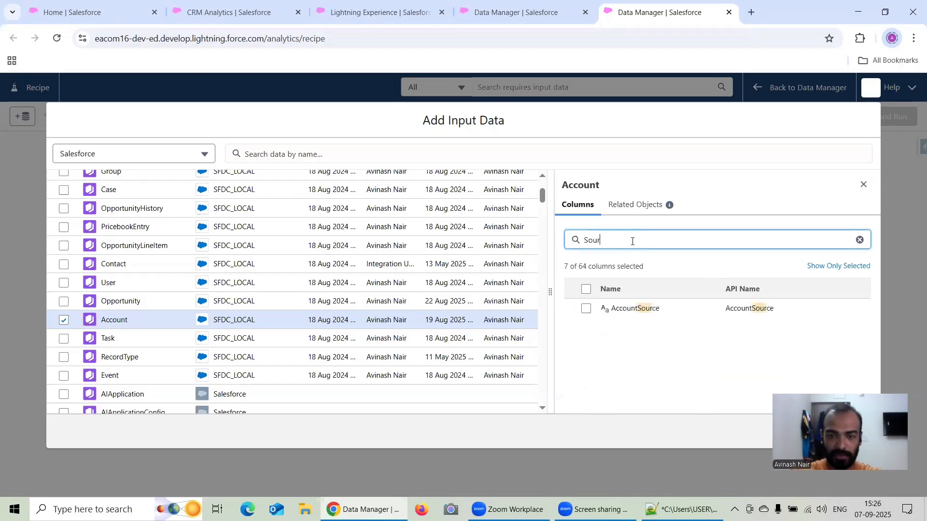
pyautogui.write('c')
pyautogui.click(586, 308)
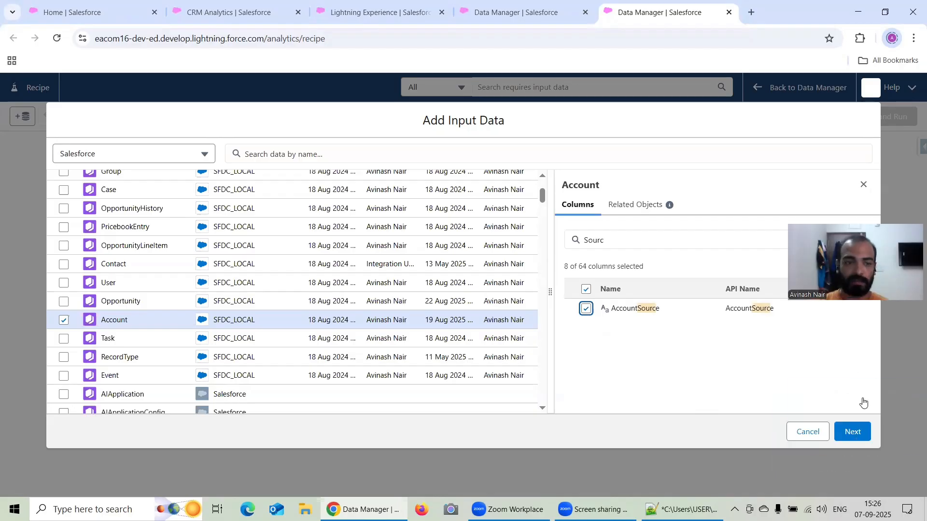
pyautogui.click(853, 432)
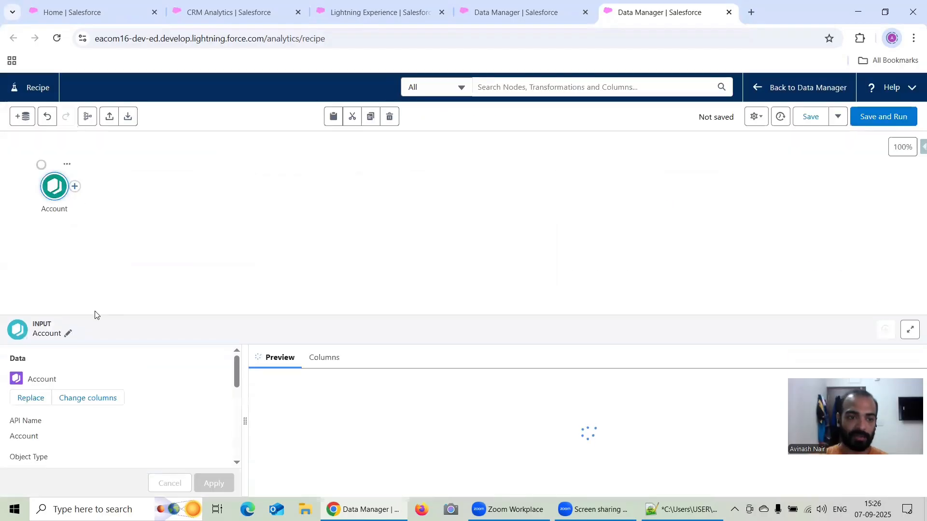
# Add an Output node after the Account input node and name it Account Dataset.
pyautogui.scroll(-2, 106, 349)
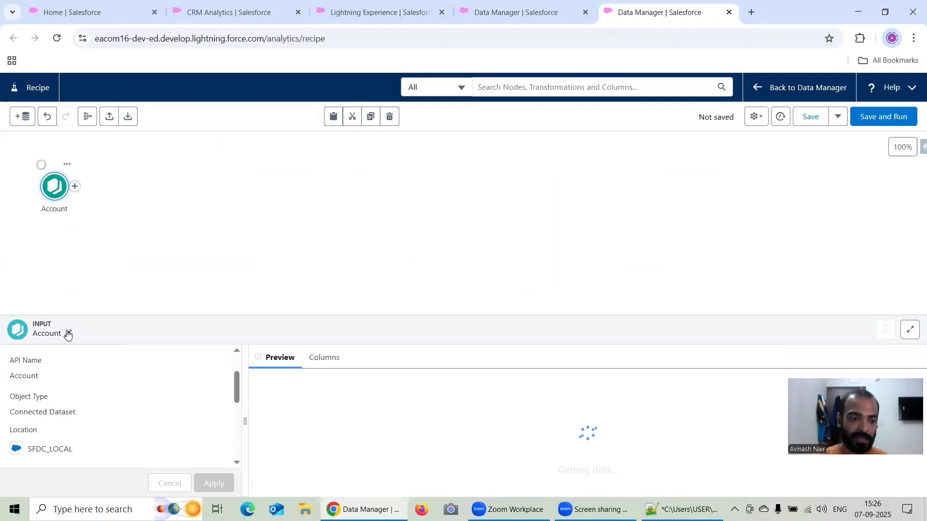
pyautogui.click(110, 234)
pyautogui.click(74, 190)
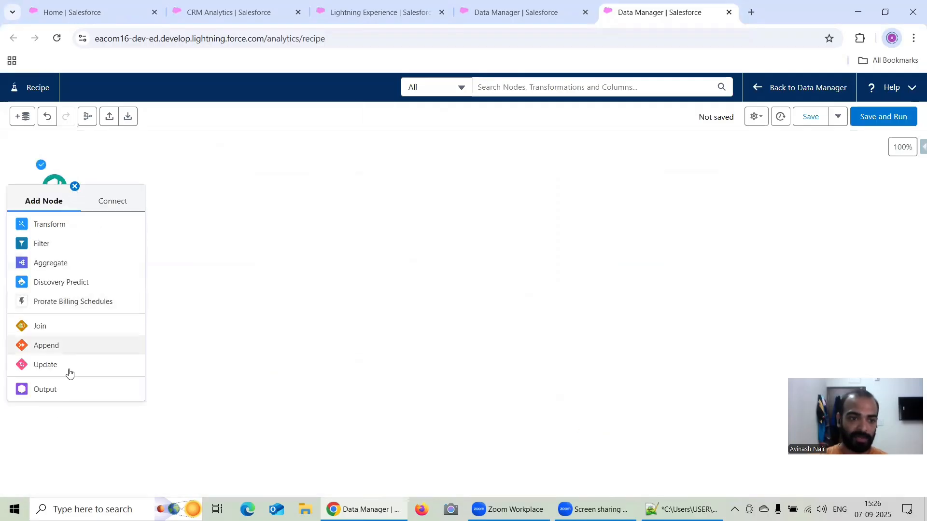
pyautogui.click(64, 389)
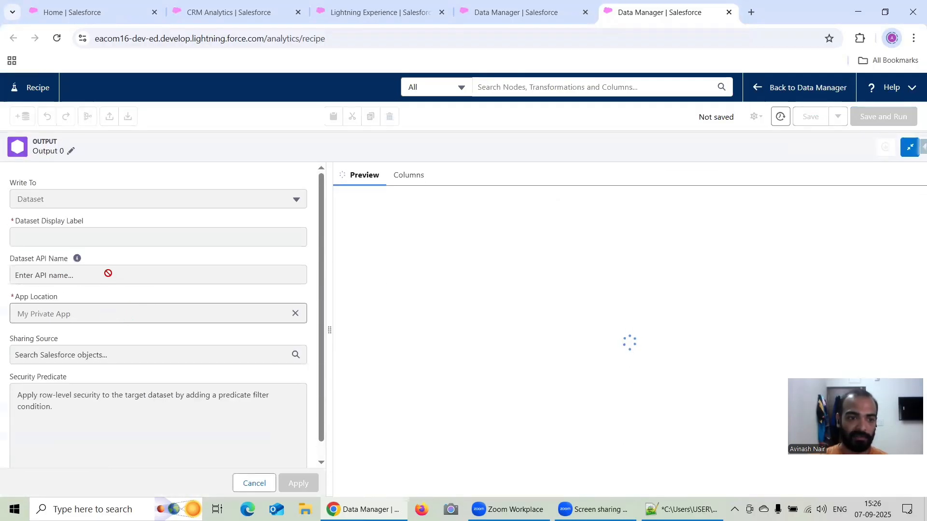
pyautogui.click(70, 154)
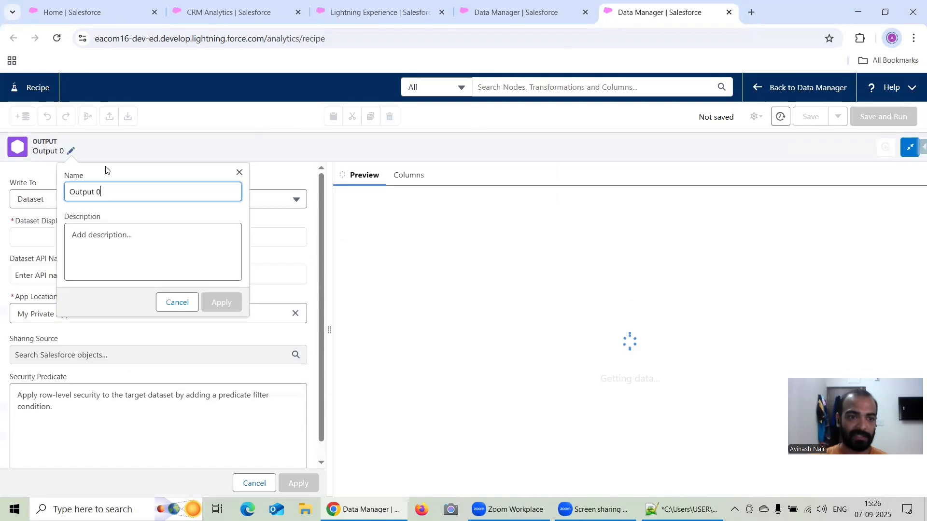
pyautogui.moveTo(114, 192); pyautogui.dragTo(54, 191)
pyautogui.write('Acc')
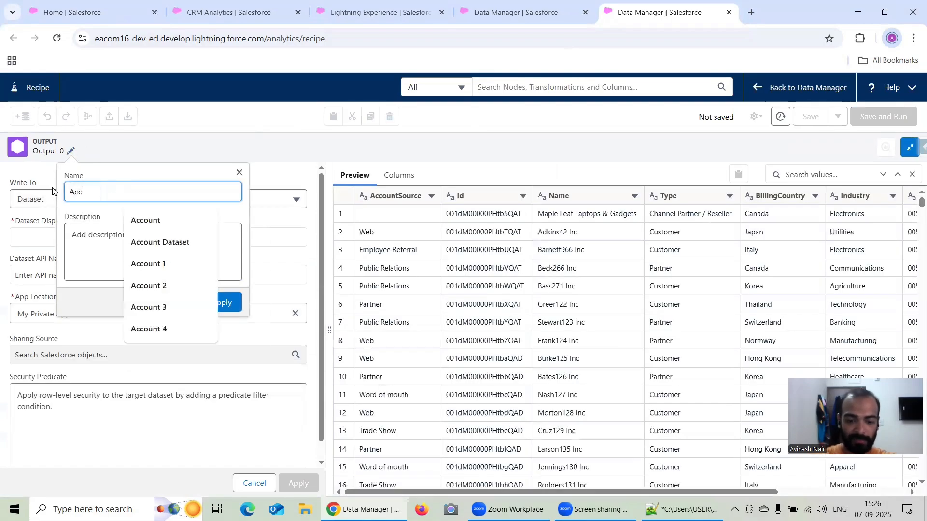
pyautogui.write('ount Dataset')
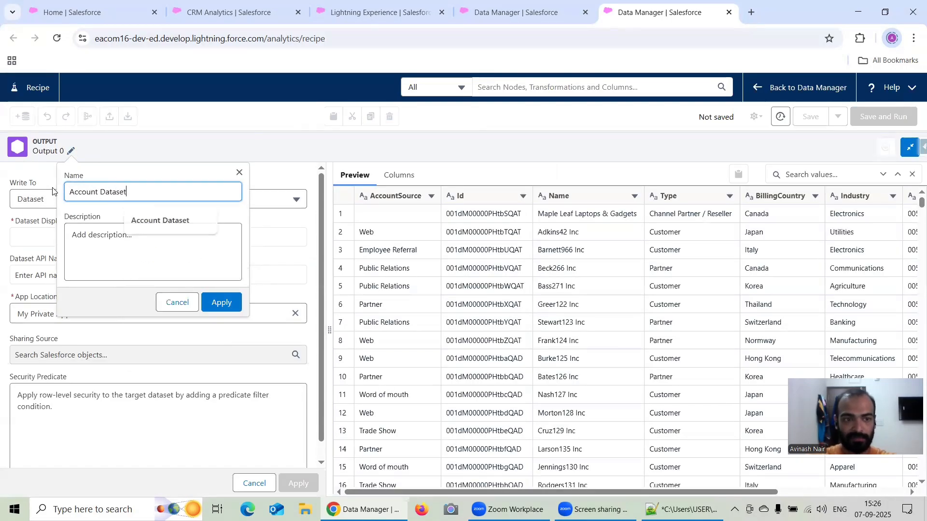
pyautogui.click(223, 304)
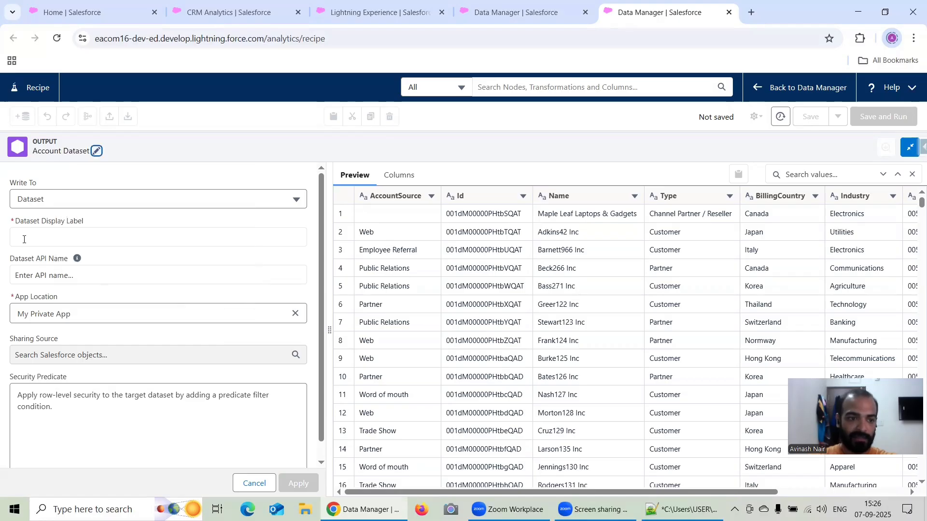
# Set the output's dataset display label to "Account Dataset SP" and its app location to My Private App.
pyautogui.click(44, 239)
pyautogui.write('Secu')
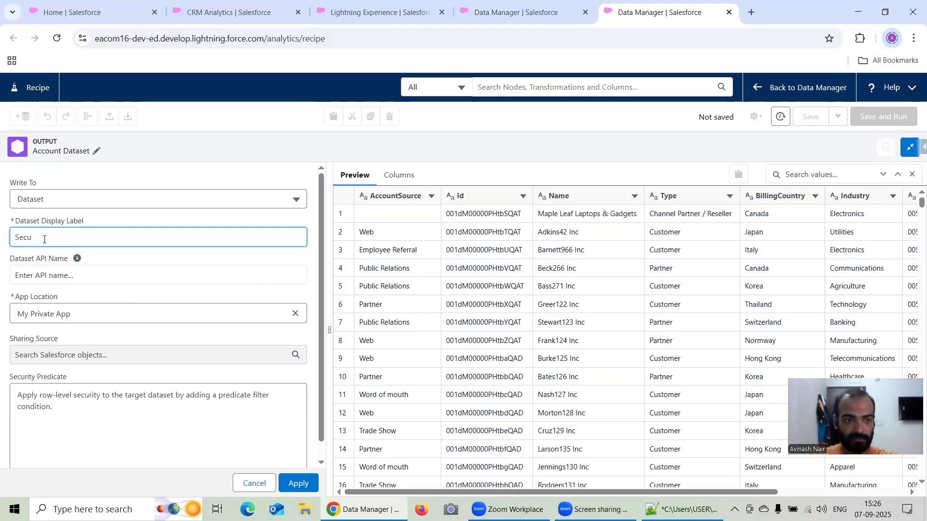
pyautogui.press('BackSpace')
pyautogui.write('Acco')
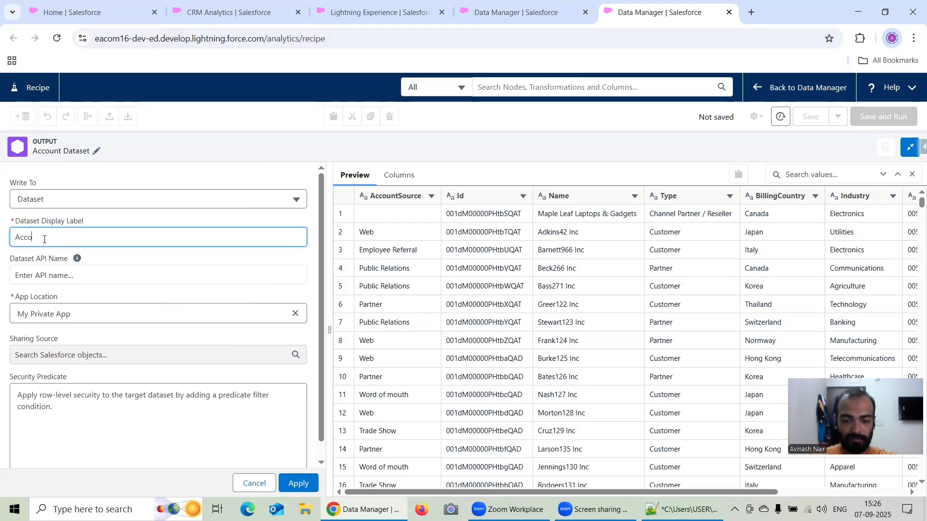
pyautogui.write('unt Data')
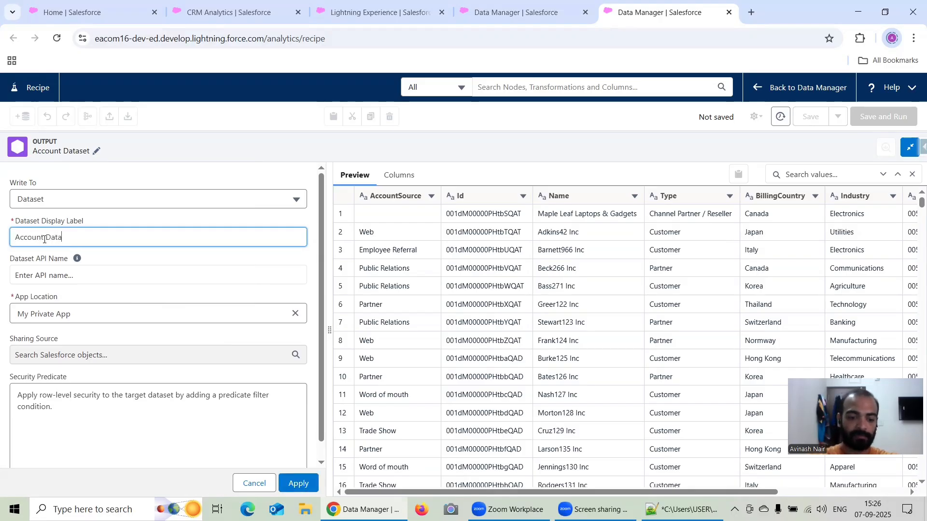
pyautogui.write('set SP')
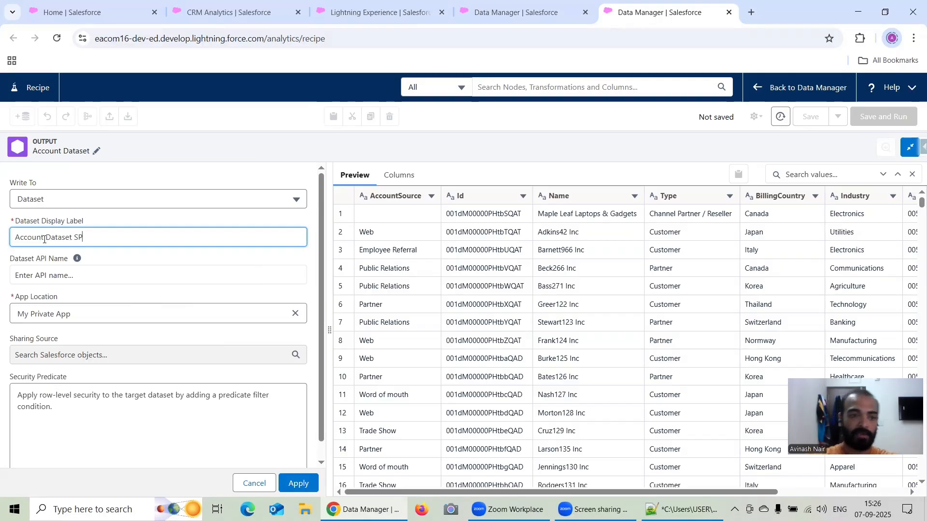
pyautogui.moveTo(83, 260)
pyautogui.write('P')
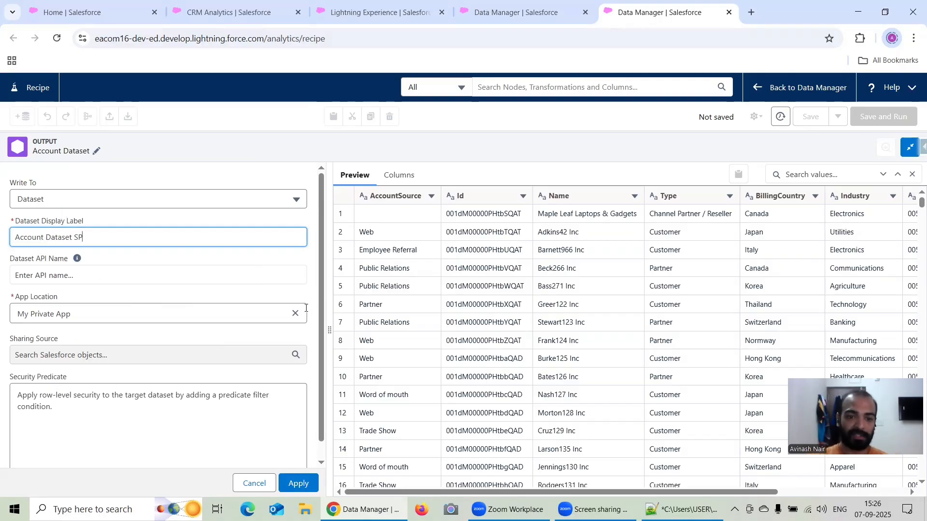
pyautogui.click(295, 314)
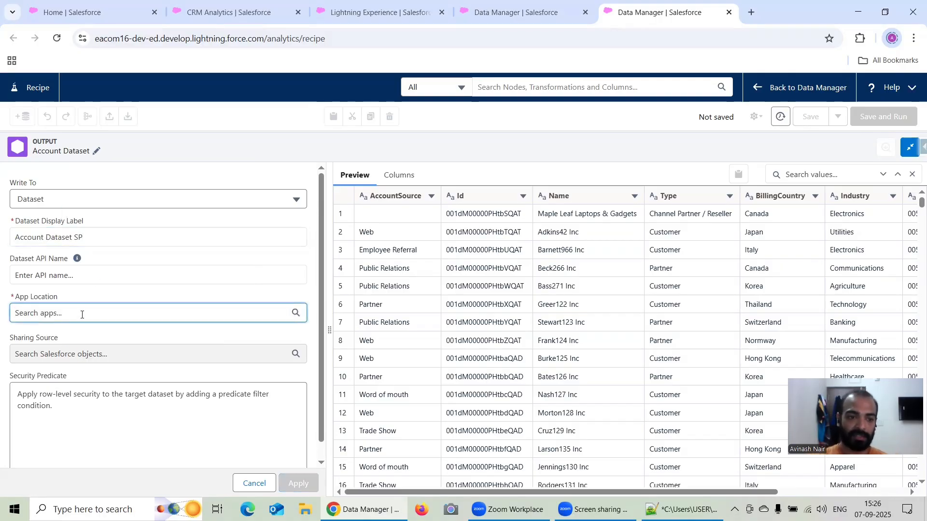
pyautogui.click(82, 315)
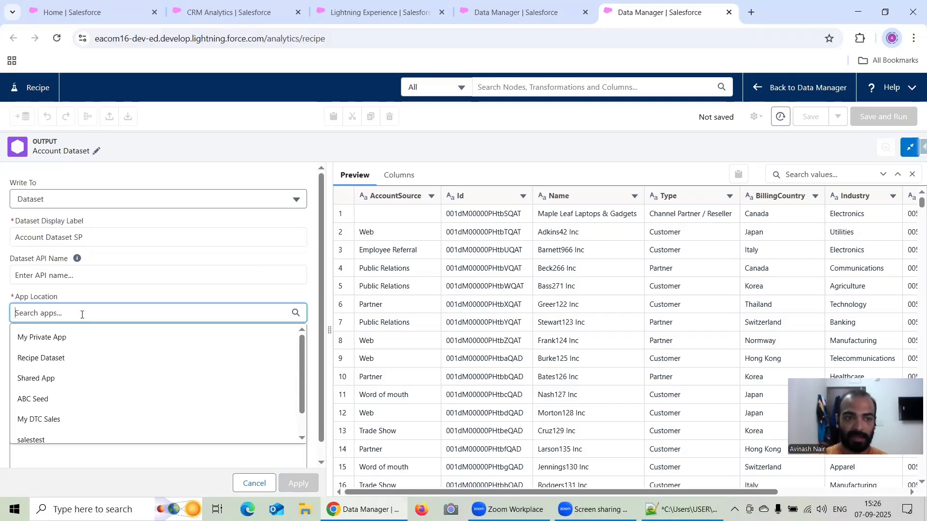
pyautogui.click(88, 342)
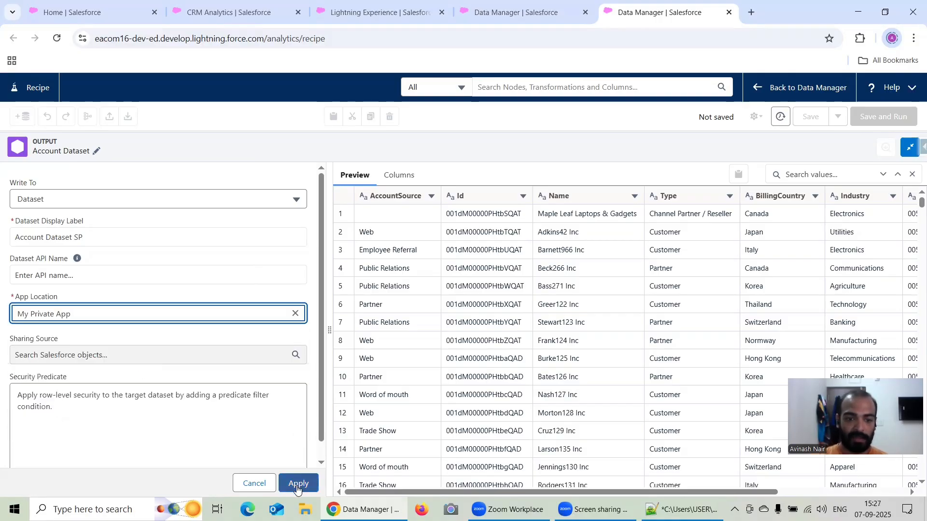
# Apply the output node settings and save the recipe as "Free Session 25".
pyautogui.click(399, 228)
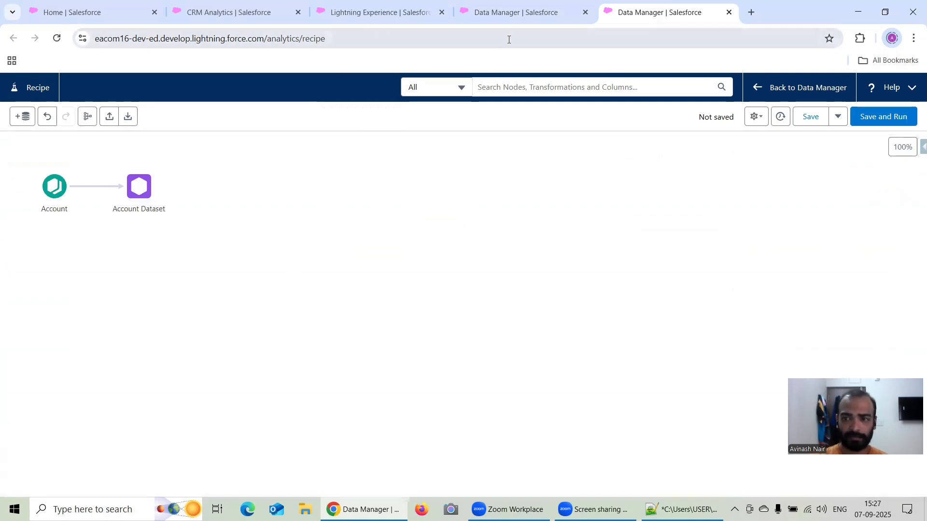
pyautogui.click(812, 117)
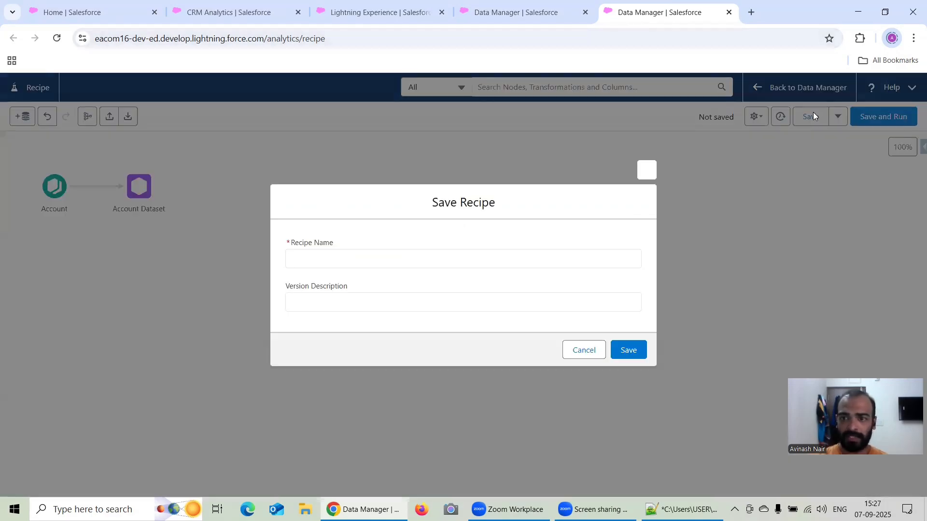
pyautogui.click(408, 263)
pyautogui.write('F')
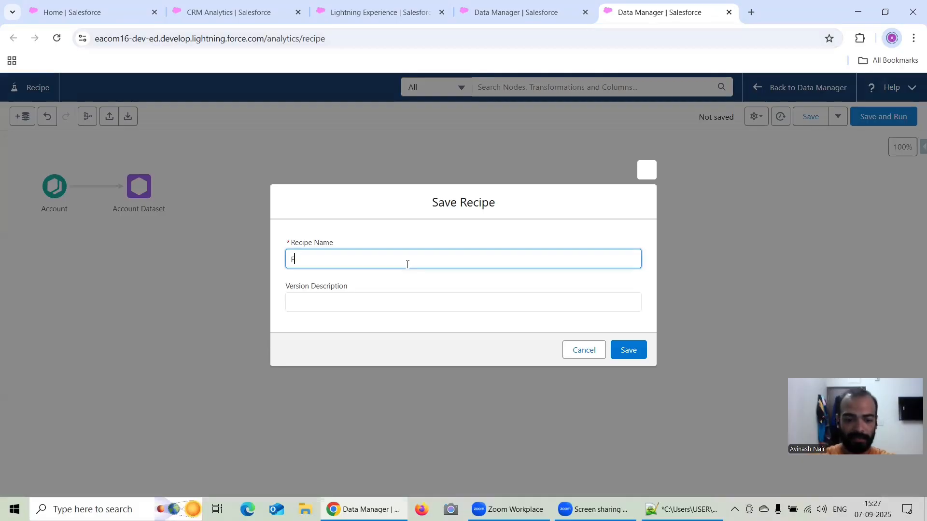
pyautogui.write('ree Session 25')
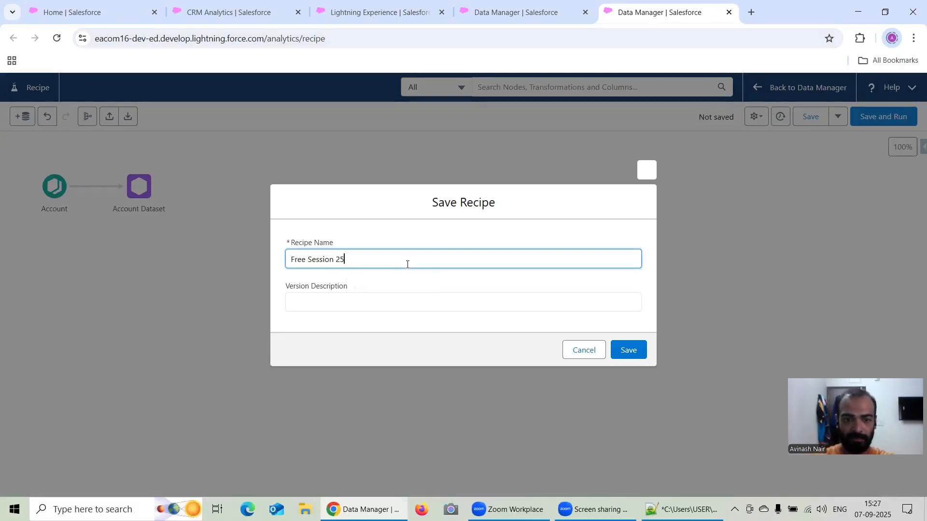
pyautogui.click(631, 356)
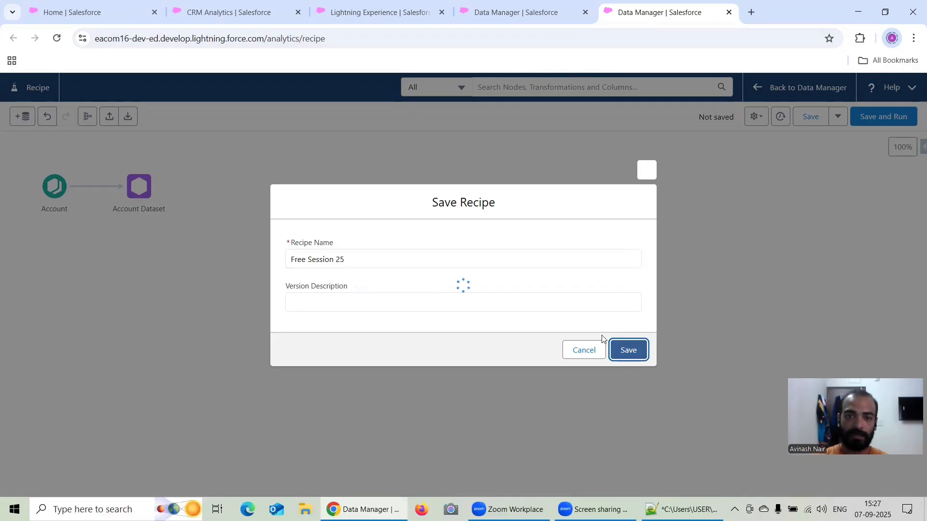
# Switch to Analytics Studio and browse the existing assets filtered to apps.
pyautogui.click(505, 18)
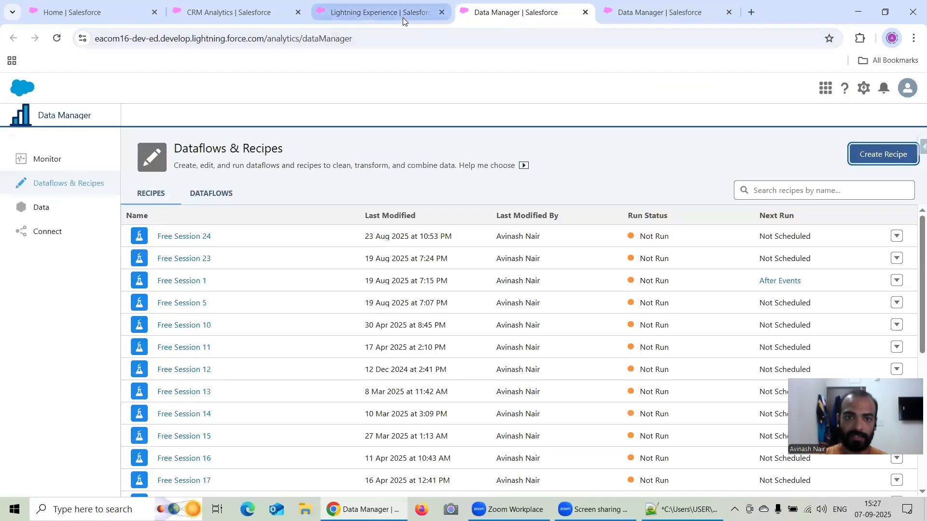
pyautogui.click(209, 19)
pyautogui.click(120, 13)
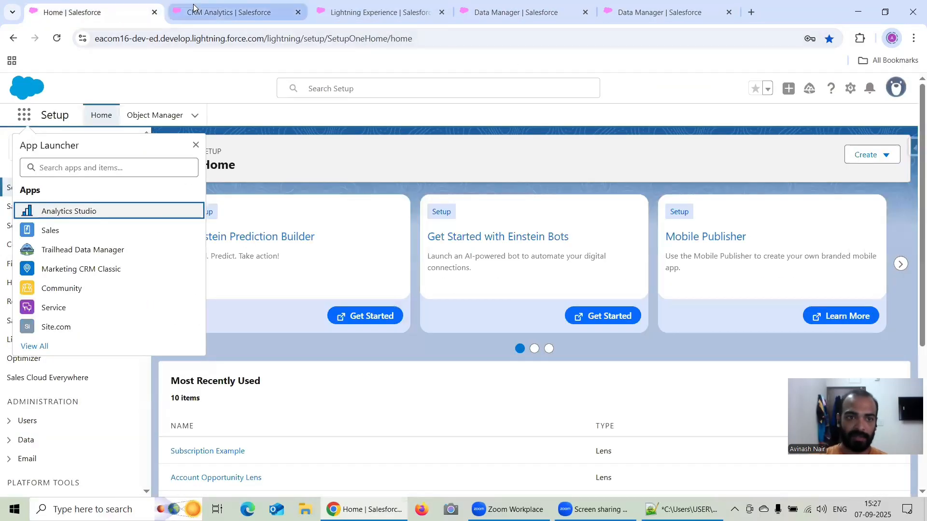
pyautogui.click(213, 19)
pyautogui.click(45, 198)
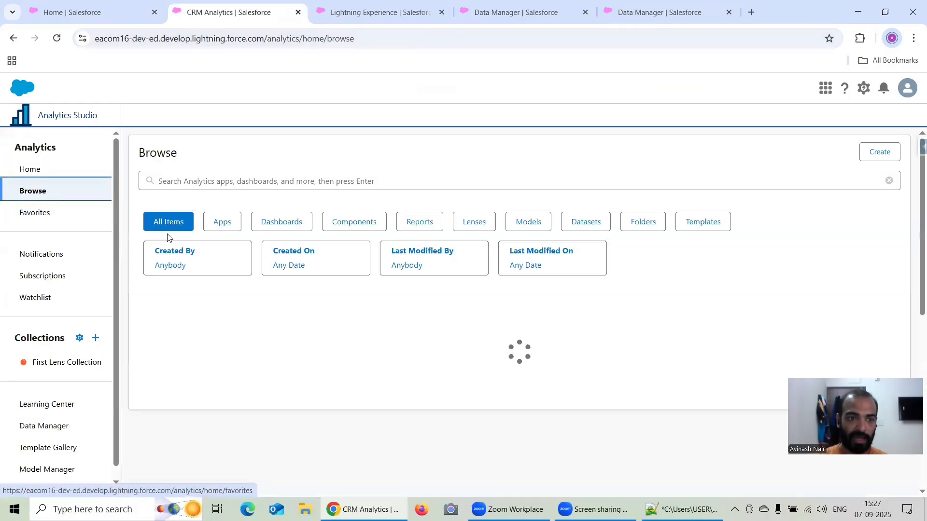
pyautogui.click(236, 226)
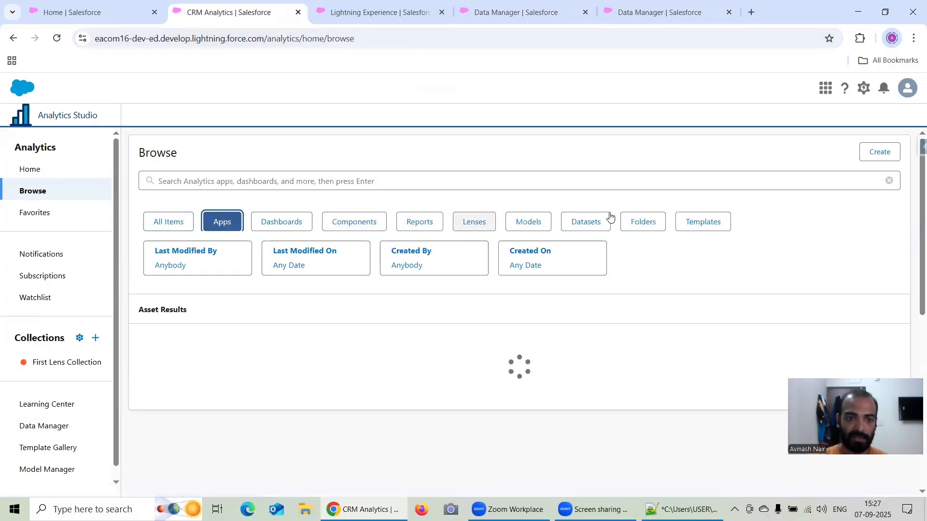
pyautogui.click(876, 155)
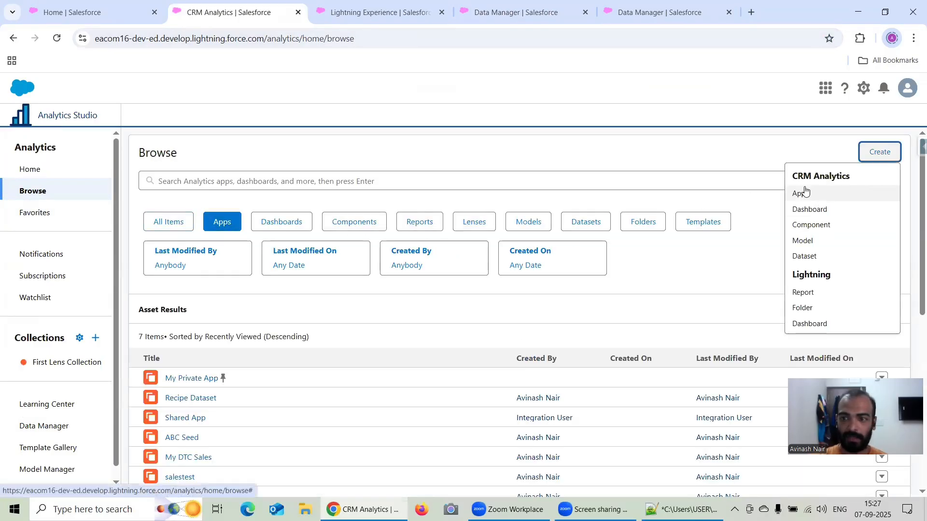
pyautogui.click(803, 192)
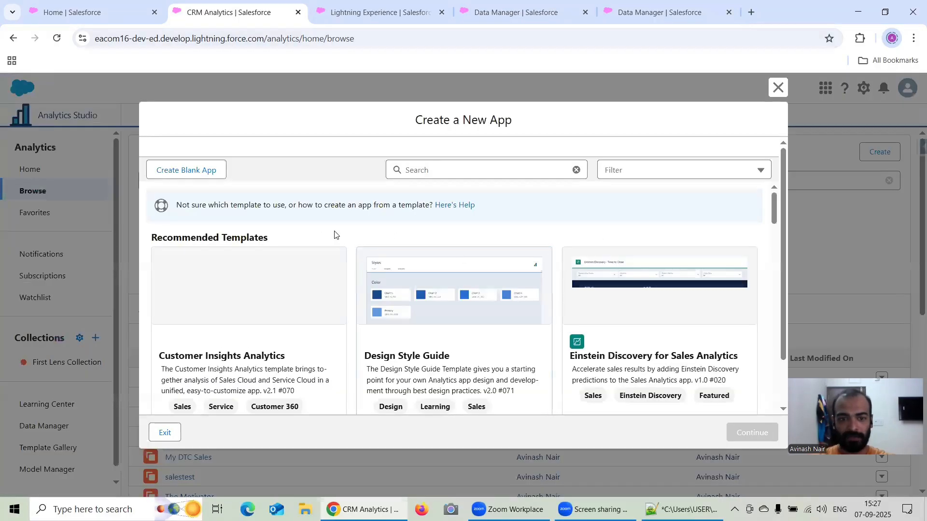
pyautogui.click(202, 175)
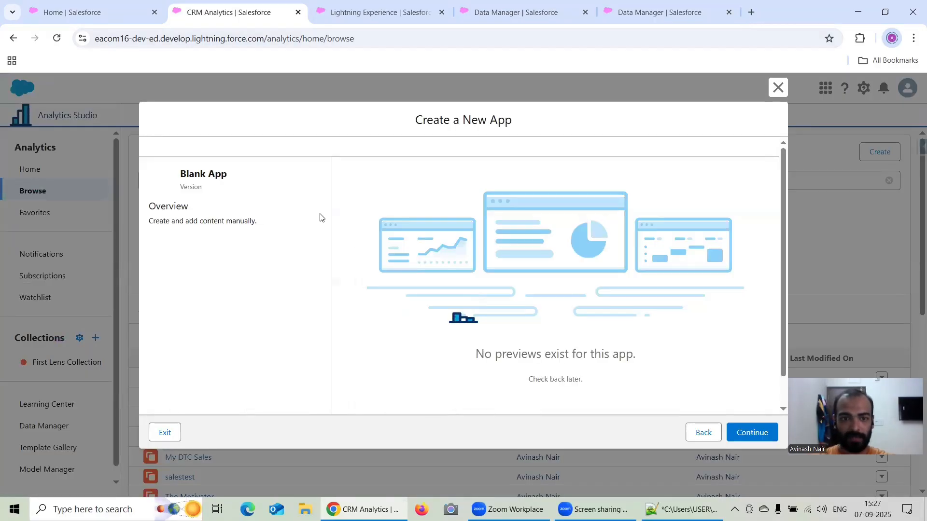
pyautogui.click(755, 437)
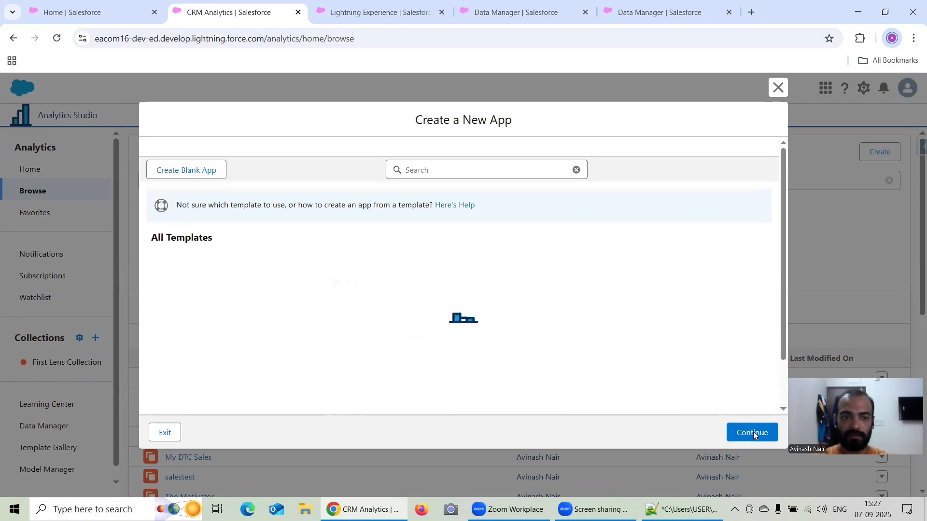
pyautogui.click(179, 166)
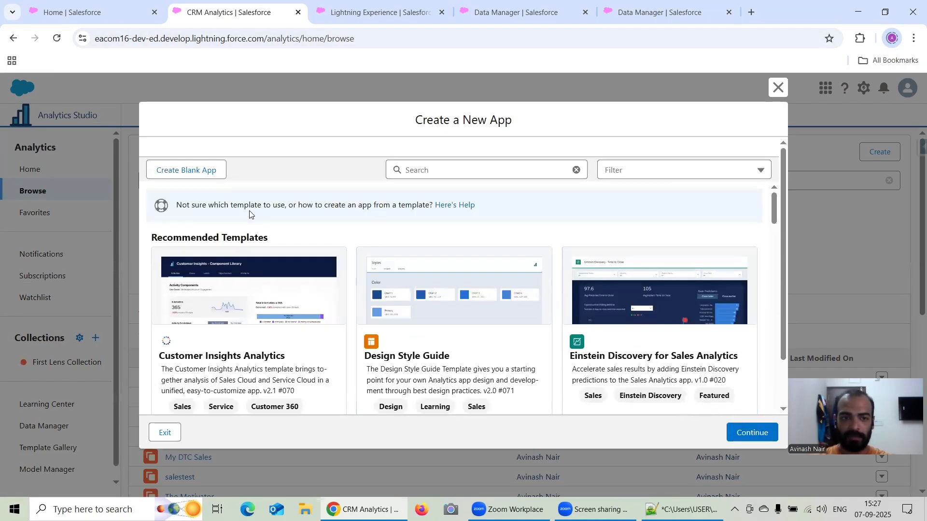
pyautogui.click(200, 176)
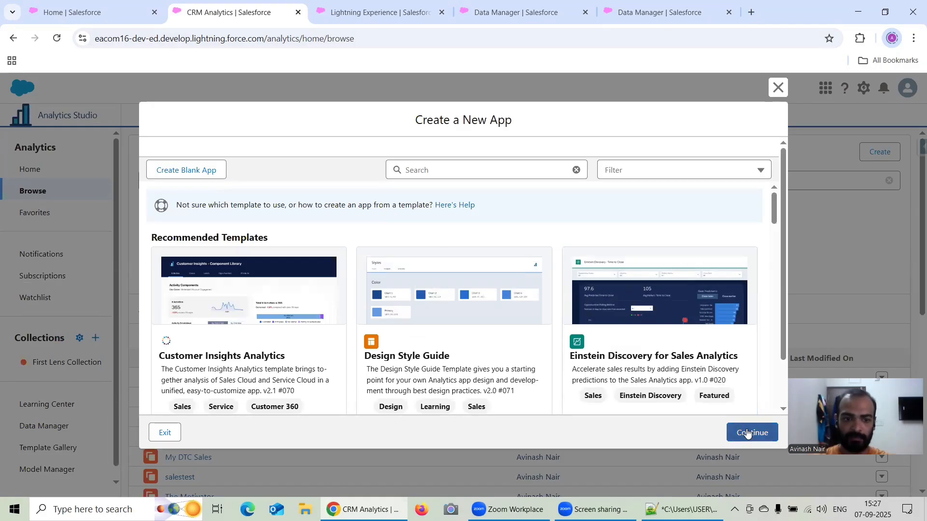
pyautogui.click(193, 173)
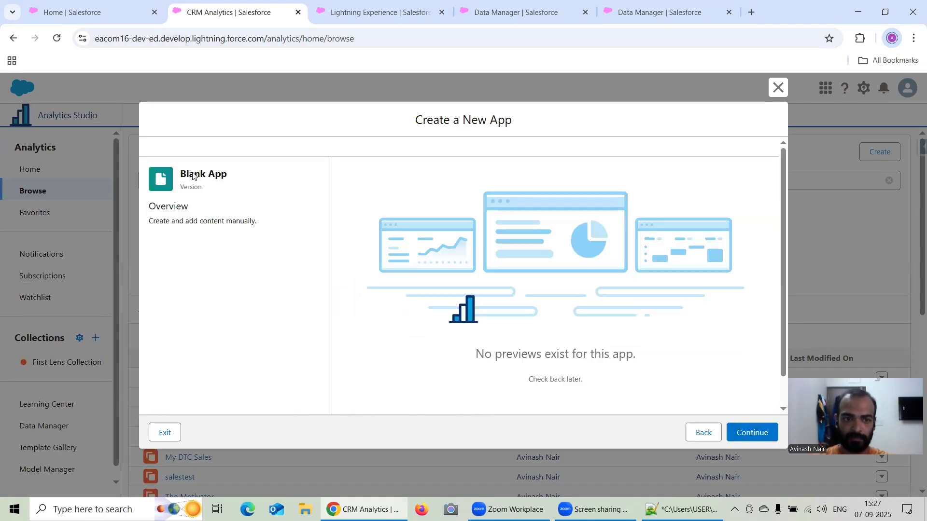
pyautogui.click(756, 433)
pyautogui.scroll(-1, 674, 389)
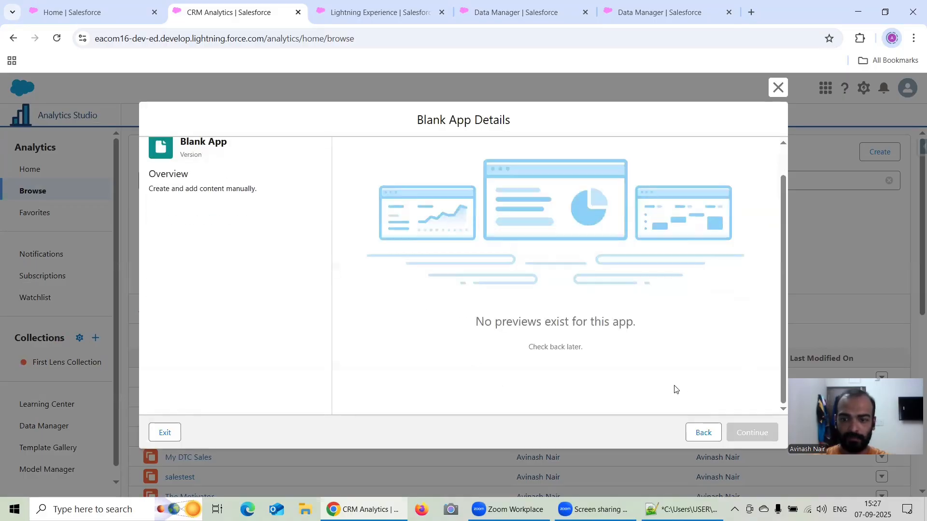
pyautogui.scroll(1, 647, 374)
pyautogui.scroll(-1, 632, 373)
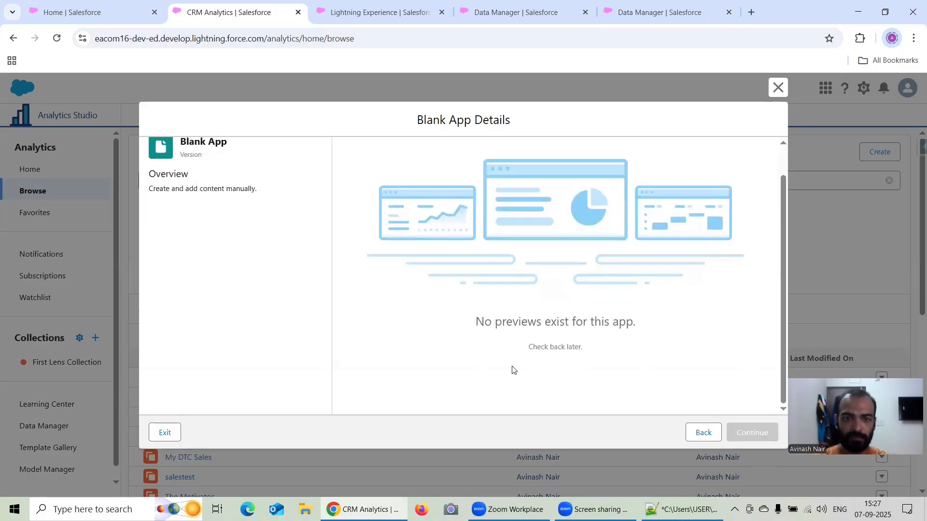
pyautogui.click(701, 434)
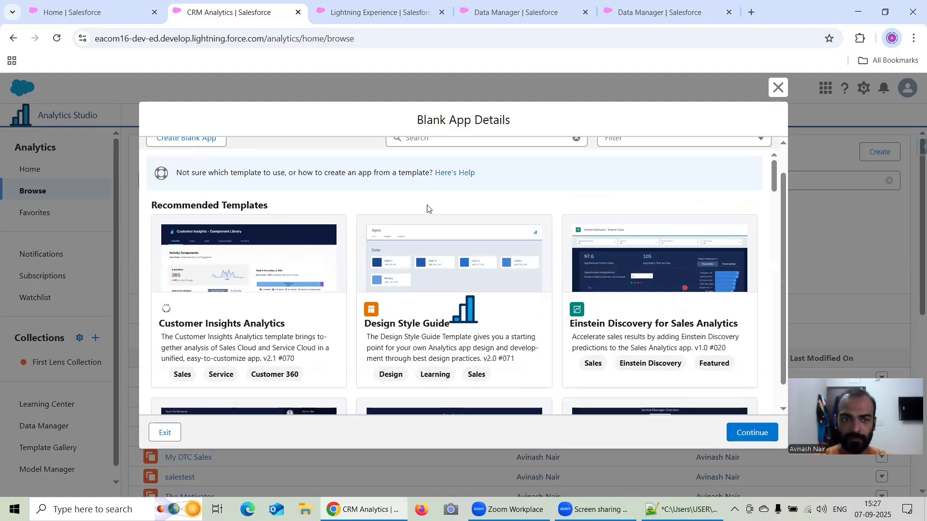
pyautogui.click(204, 142)
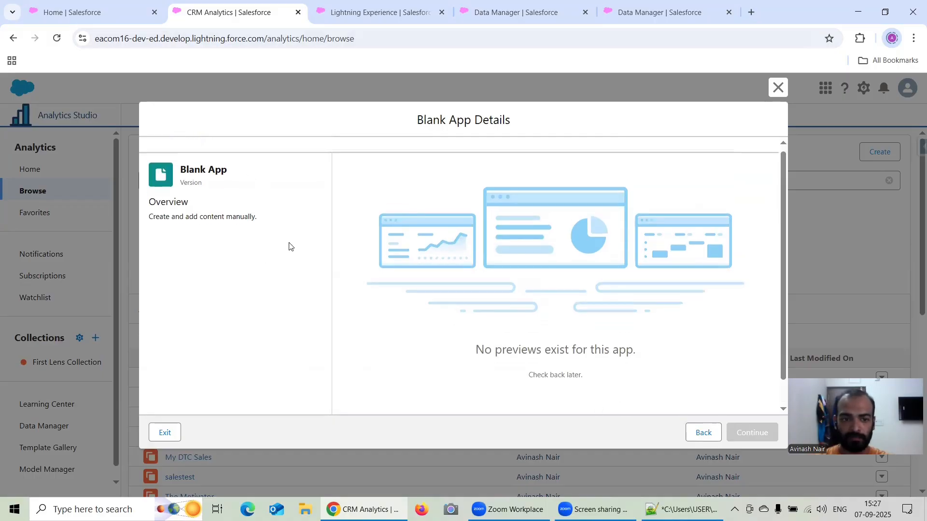
pyautogui.scroll(2, 641, 358)
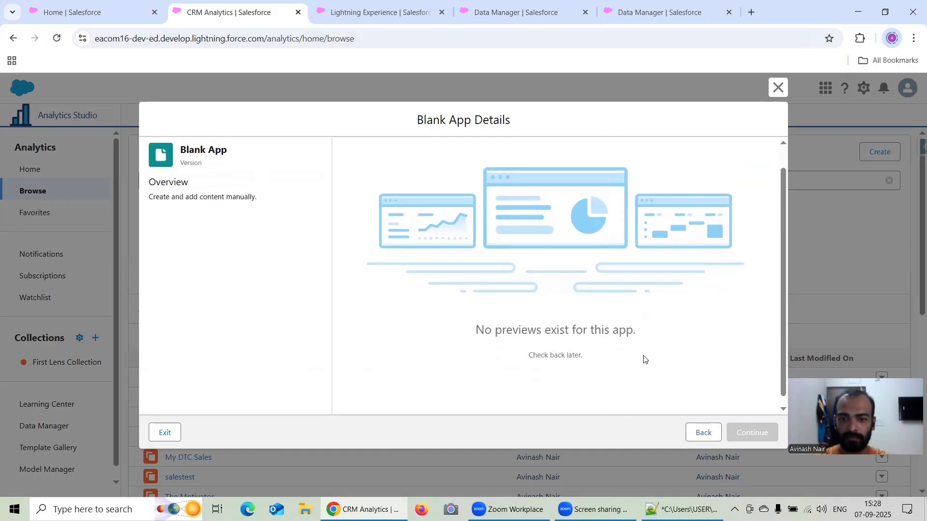
pyautogui.scroll(-1, 709, 385)
pyautogui.scroll(1, 227, 208)
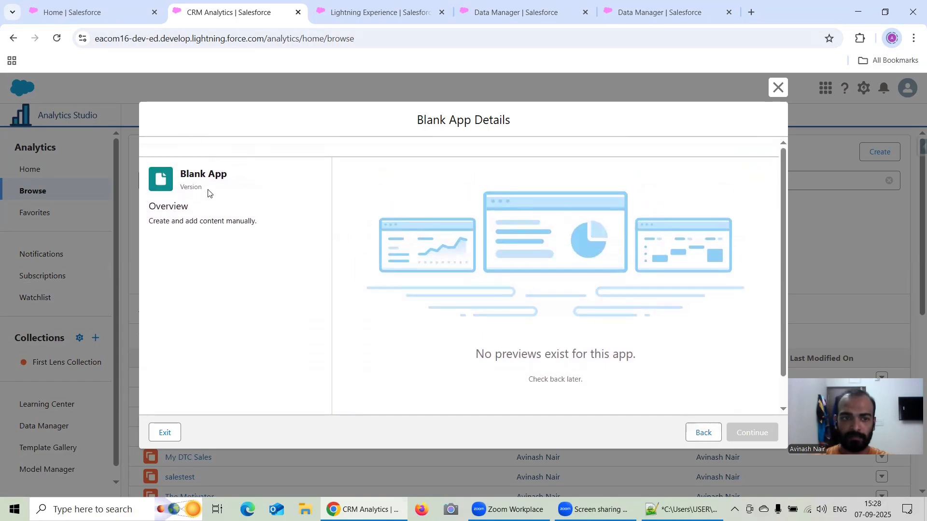
pyautogui.click(703, 434)
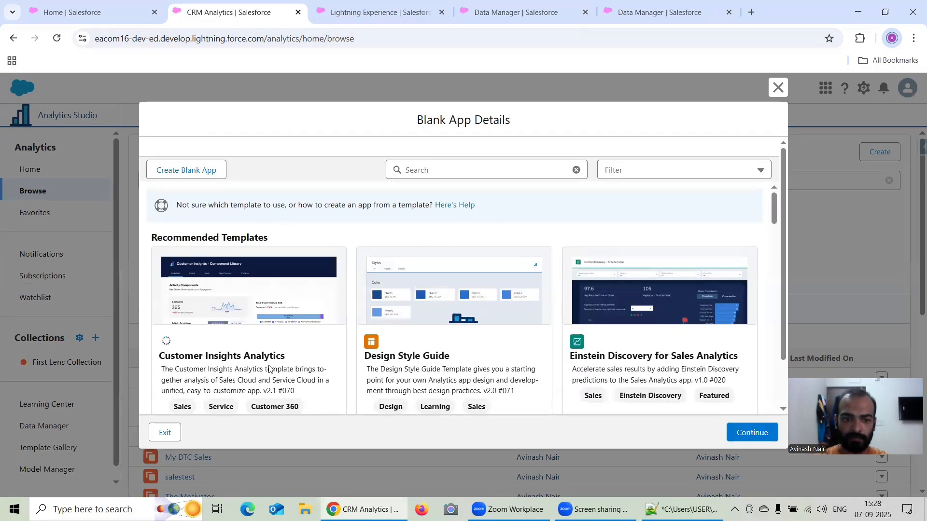
pyautogui.click(777, 87)
pyautogui.click(881, 151)
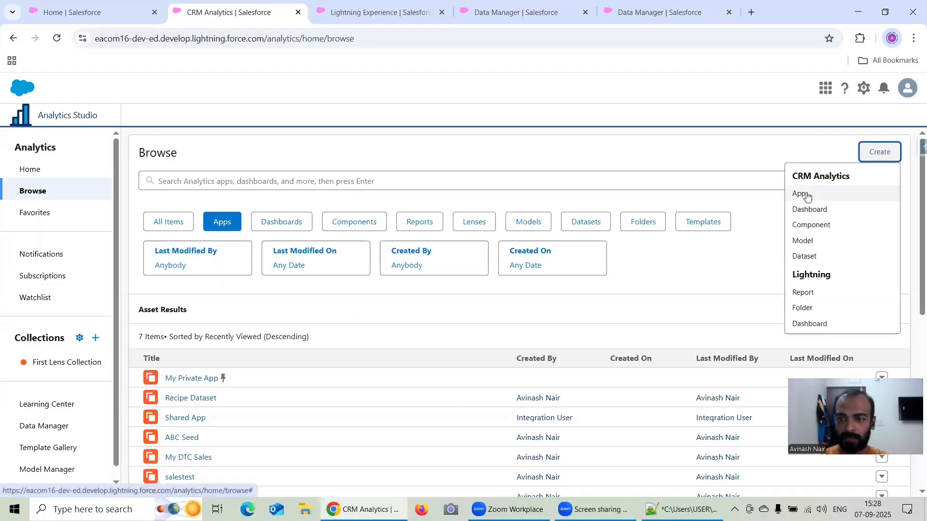
pyautogui.click(808, 196)
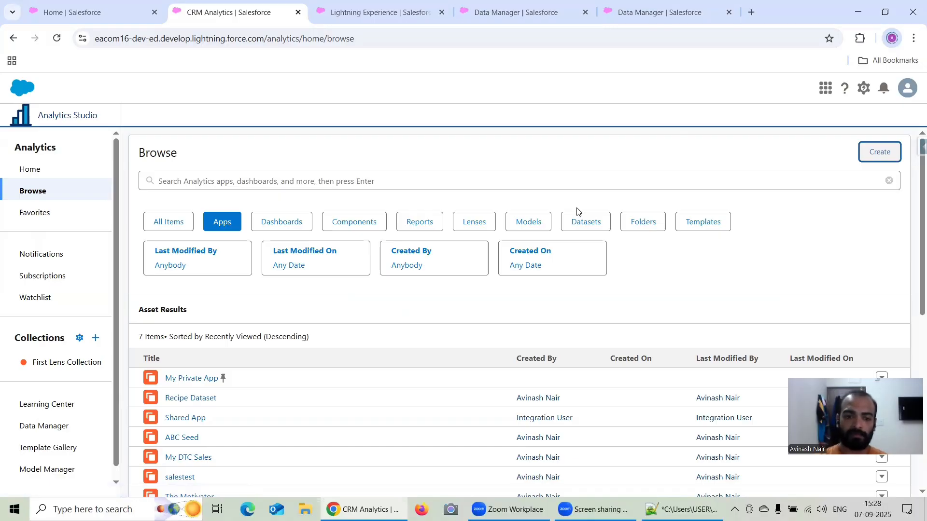
# Create a blank CRM Analytics app named "Security Predicate".
pyautogui.click(874, 157)
pyautogui.click(808, 197)
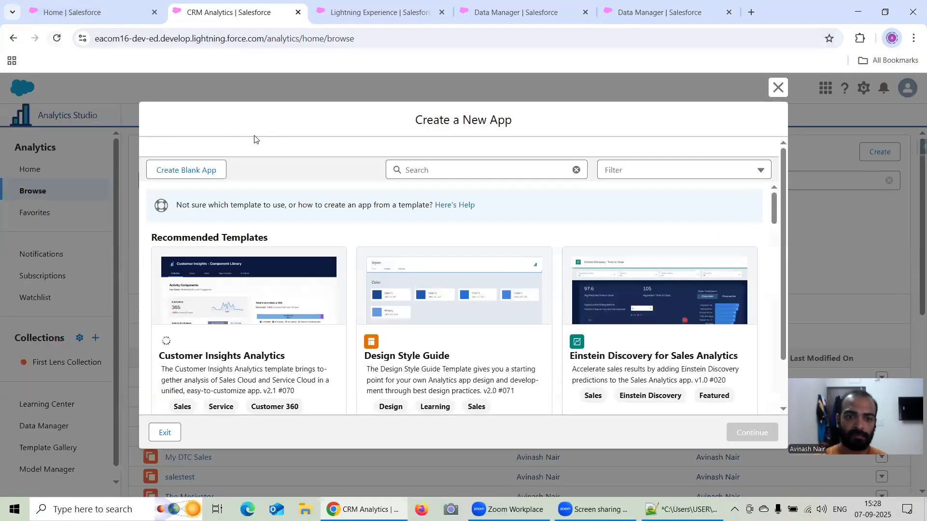
pyautogui.click(201, 175)
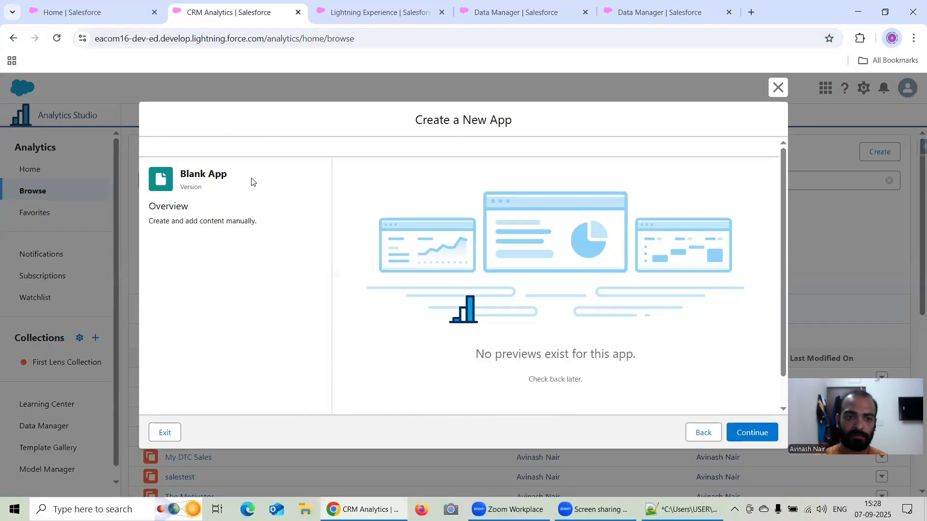
pyautogui.click(765, 436)
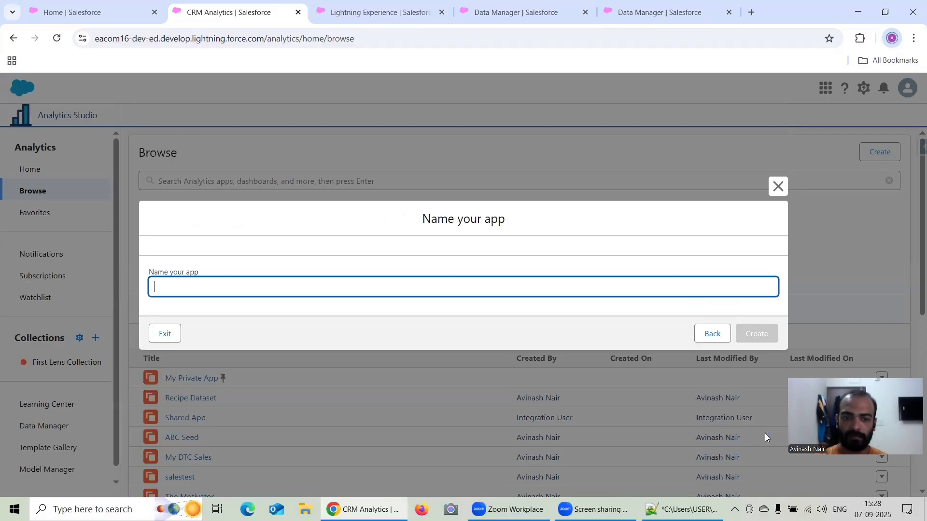
pyautogui.click(351, 287)
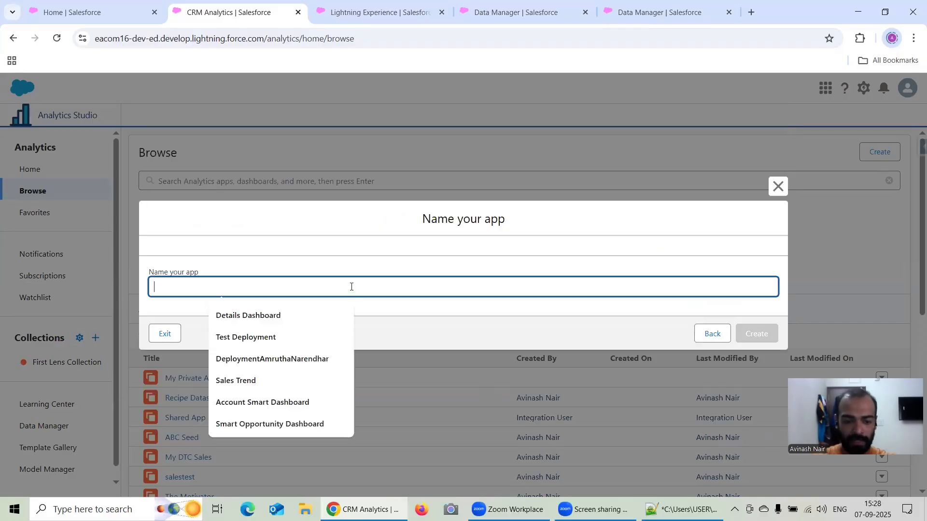
pyautogui.write('Sec')
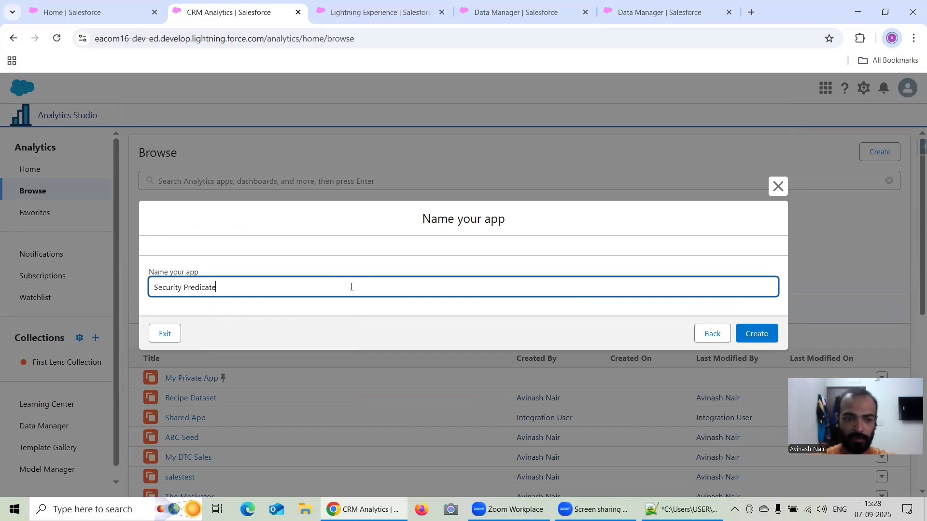
pyautogui.write('urity Predicate')
pyautogui.click(756, 333)
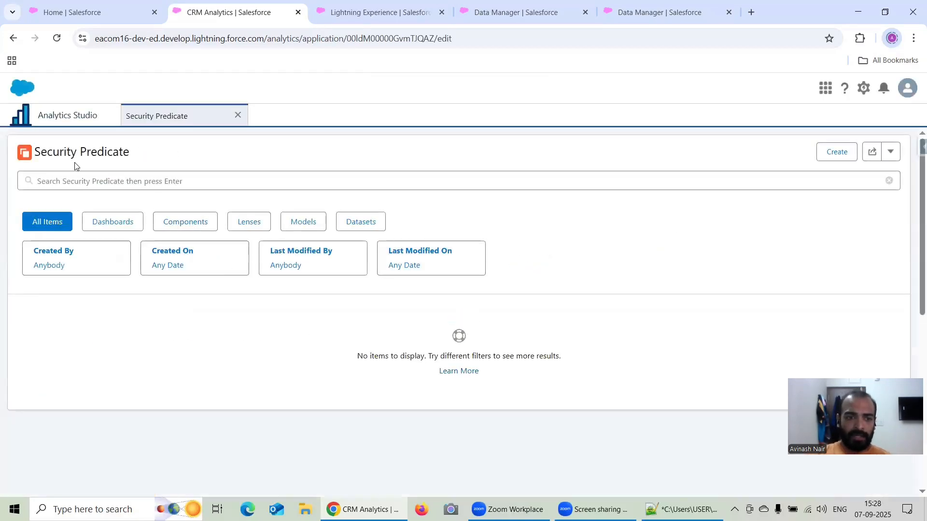
# Return to the Free Session 25 recipe, reload it, and open the settings of the Account Dataset output node.
pyautogui.click(635, 17)
pyautogui.click(56, 38)
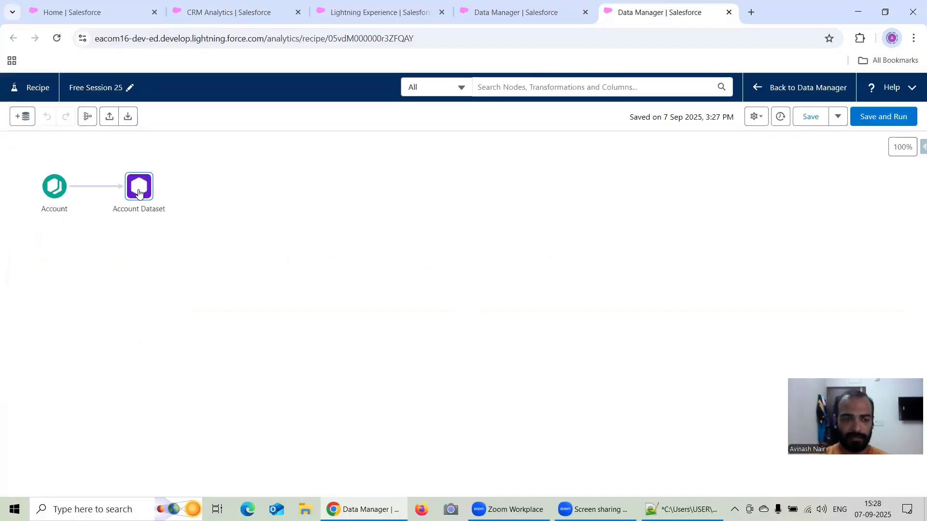
pyautogui.click(140, 192)
pyautogui.scroll(-5, 140, 398)
pyautogui.scroll(2, 138, 400)
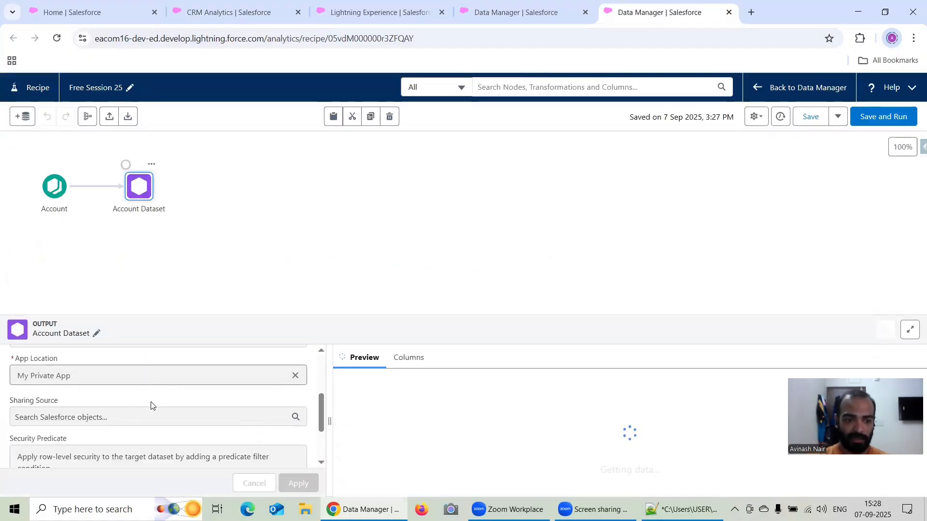
# Change the output's app location to Security Predicate, apply it, and save and run the recipe.
pyautogui.click(295, 376)
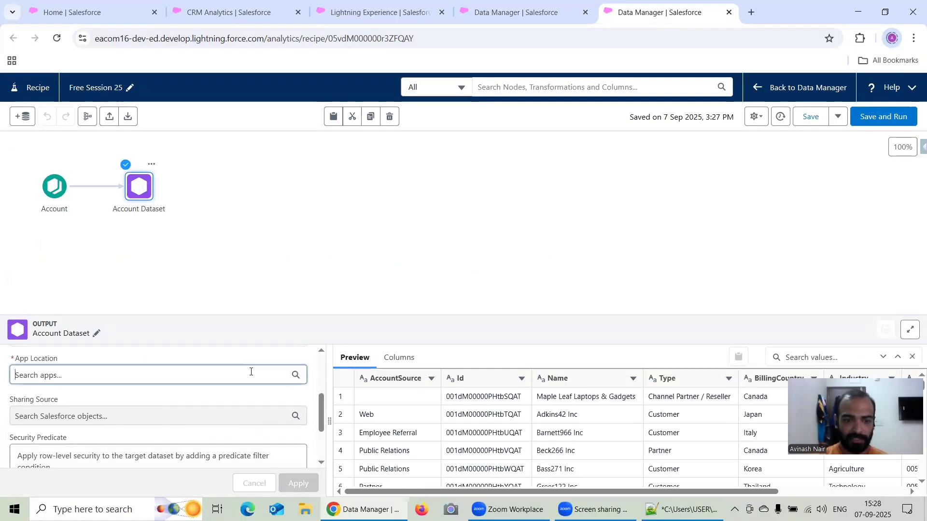
pyautogui.click(182, 376)
pyautogui.click(50, 384)
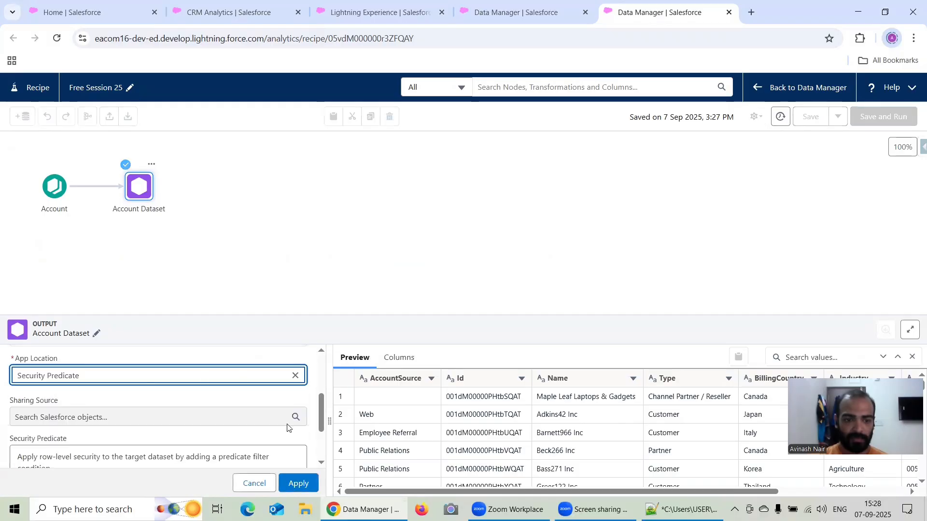
pyautogui.click(298, 483)
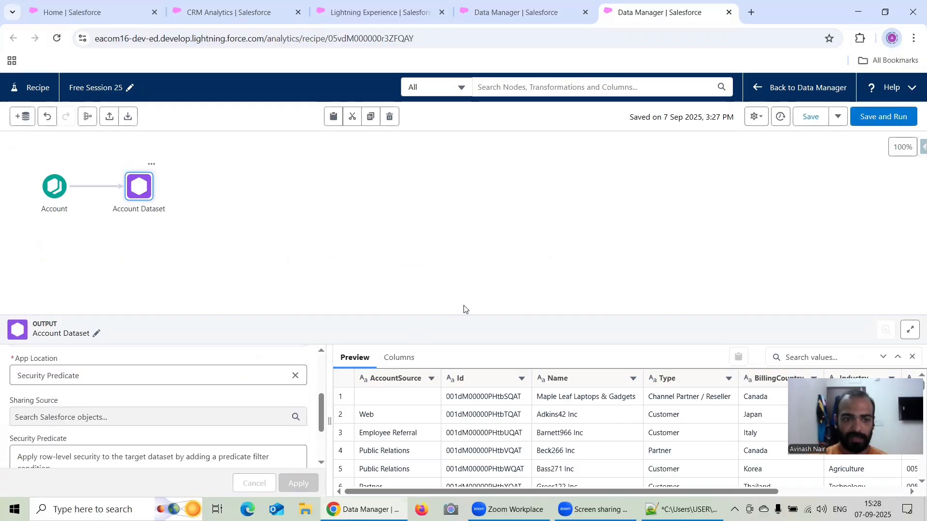
pyautogui.click(884, 125)
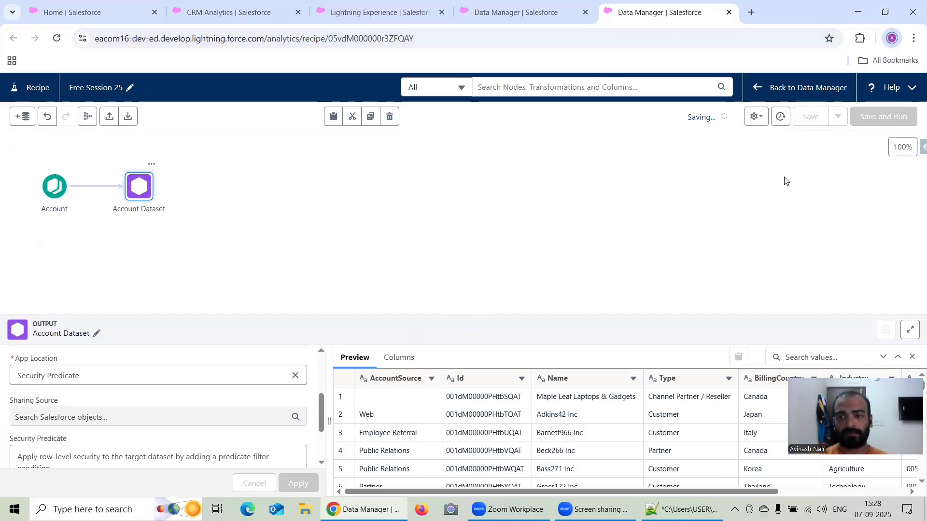
# Switch to the Notepad++ training notes and add the line "Security Predicate is mainly used for three purpose :" below the definition.
pyautogui.click(682, 510)
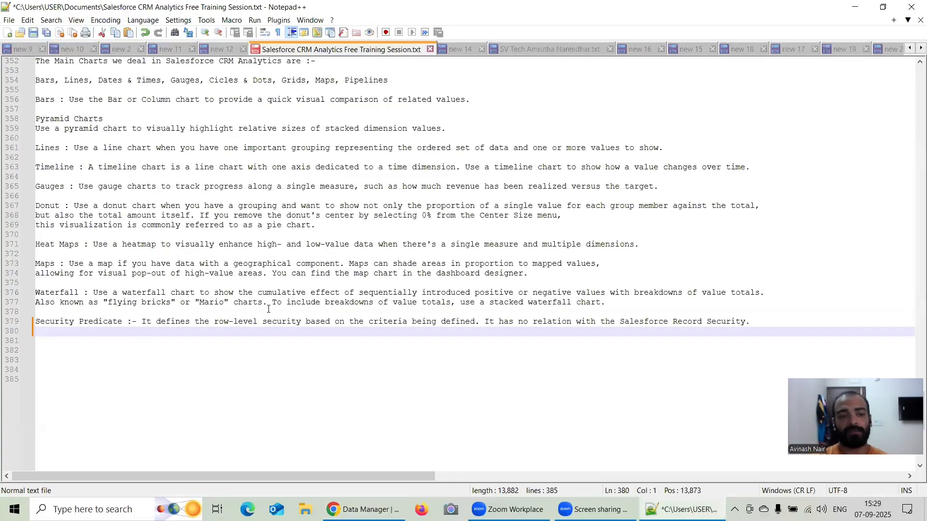
pyautogui.press('Return')
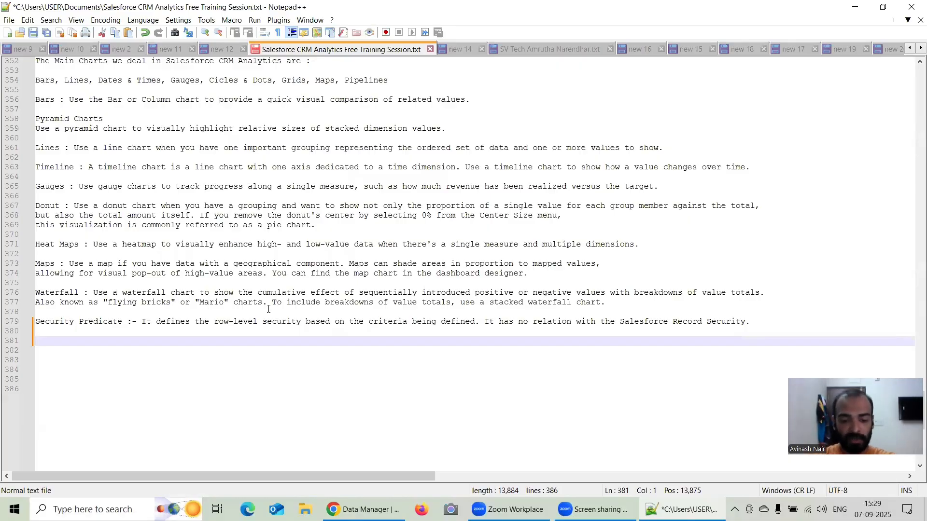
pyautogui.write('Secur')
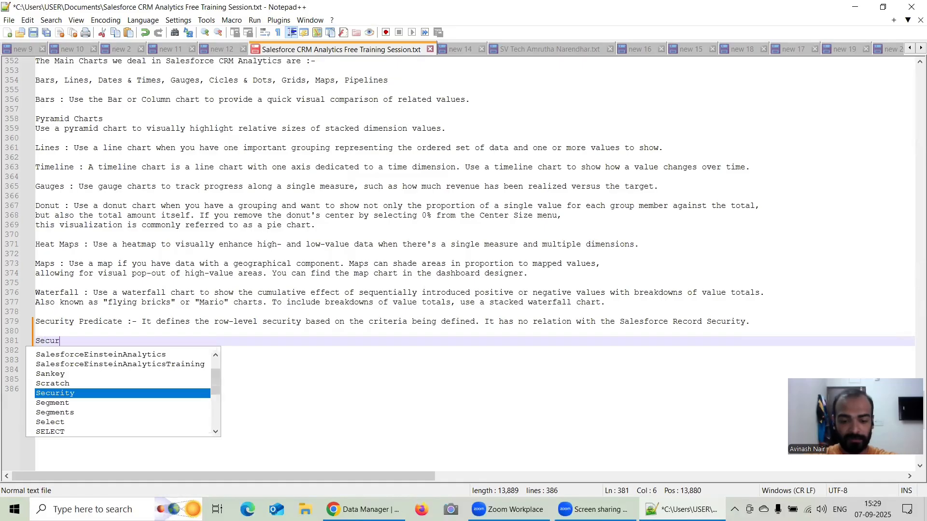
pyautogui.write('ity Pr')
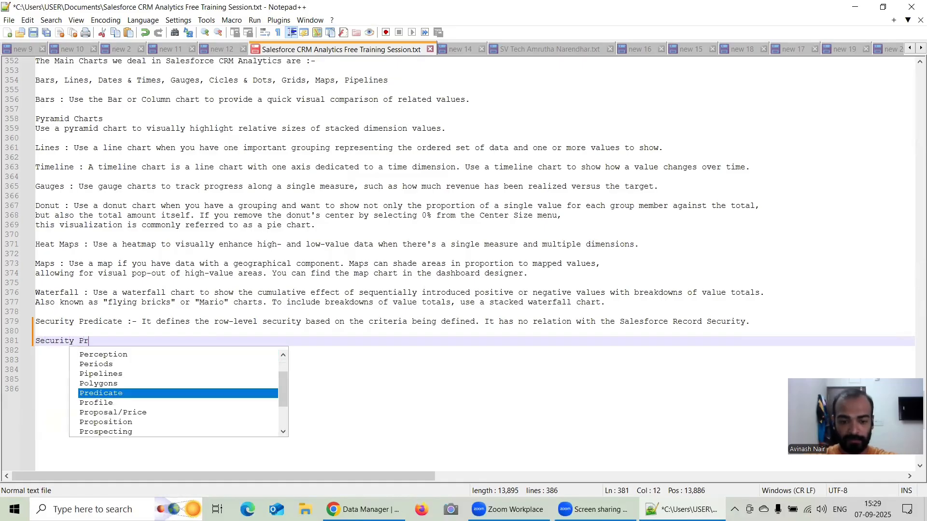
pyautogui.write('edicate is am')
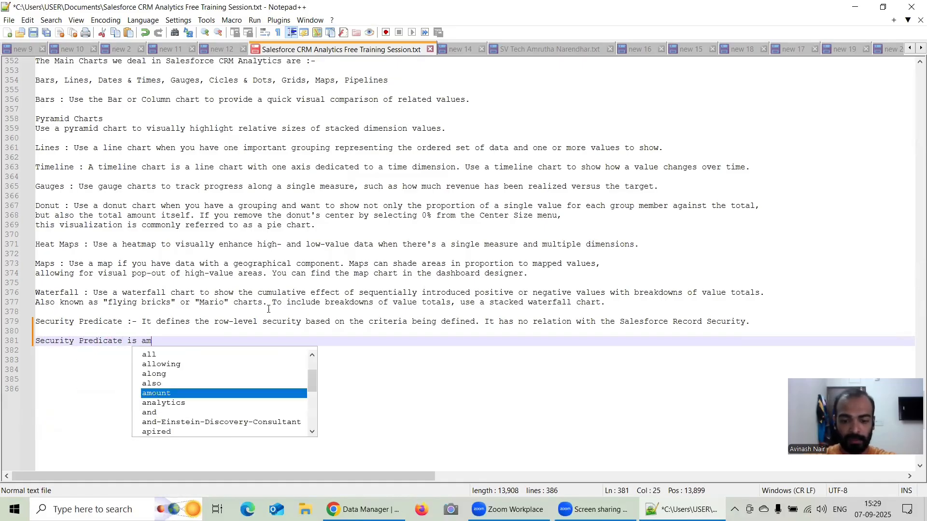
pyautogui.press('BackSpace')
pyautogui.press('BackSpace')
pyautogui.write('mainl')
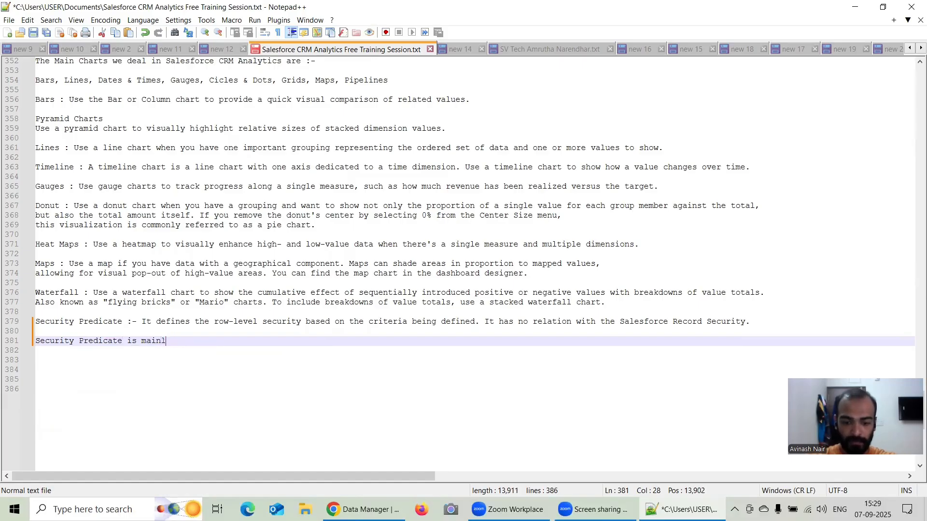
pyautogui.write('y used for ')
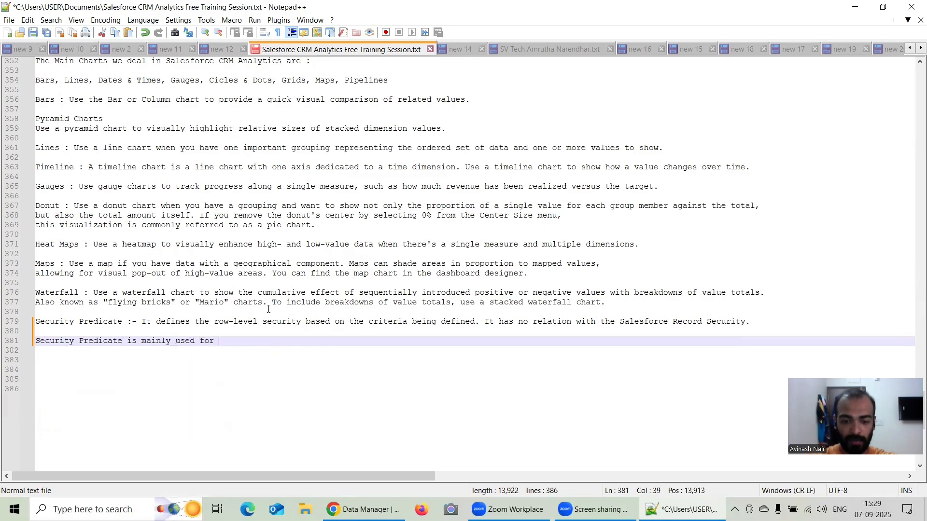
pyautogui.write('three purp')
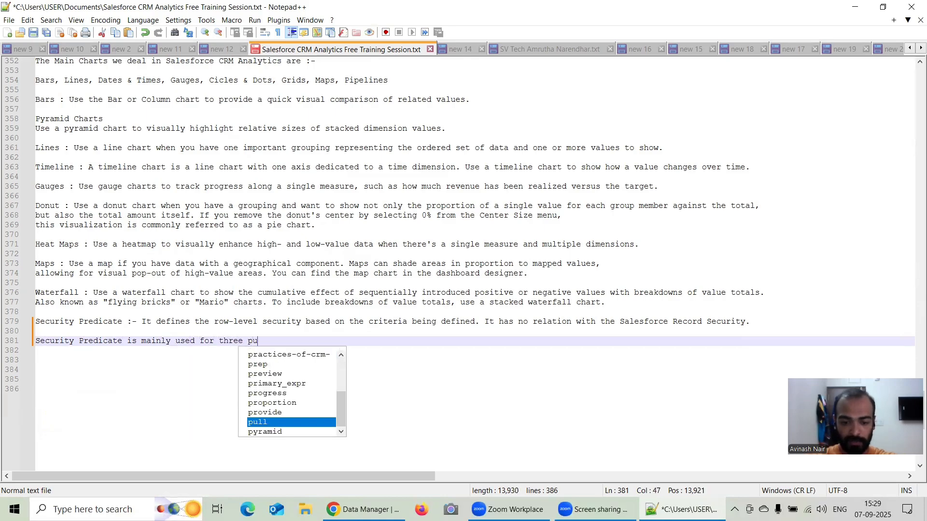
pyautogui.press('Return')
pyautogui.press('Return')
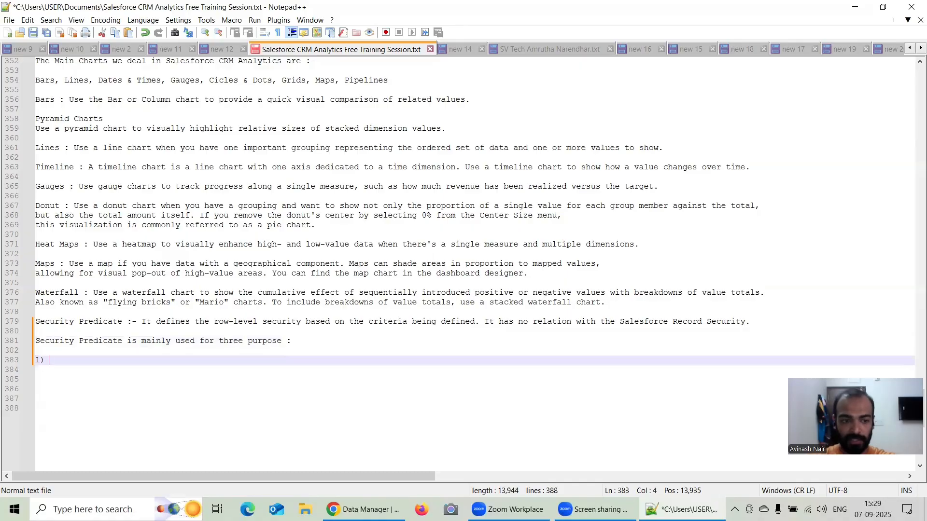
# Enter "1) Static Filter" as the first purpose in the list.
pyautogui.write('1) Stat')
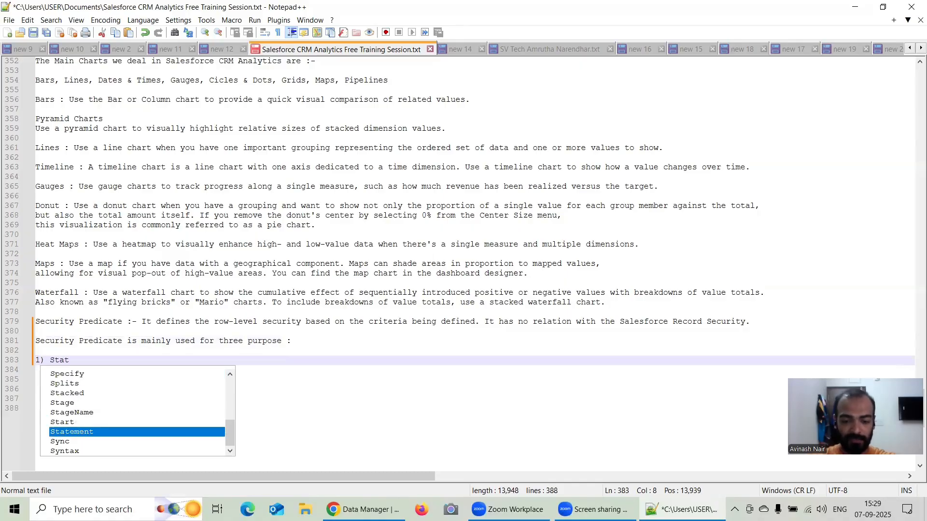
pyautogui.write('ic Filte')
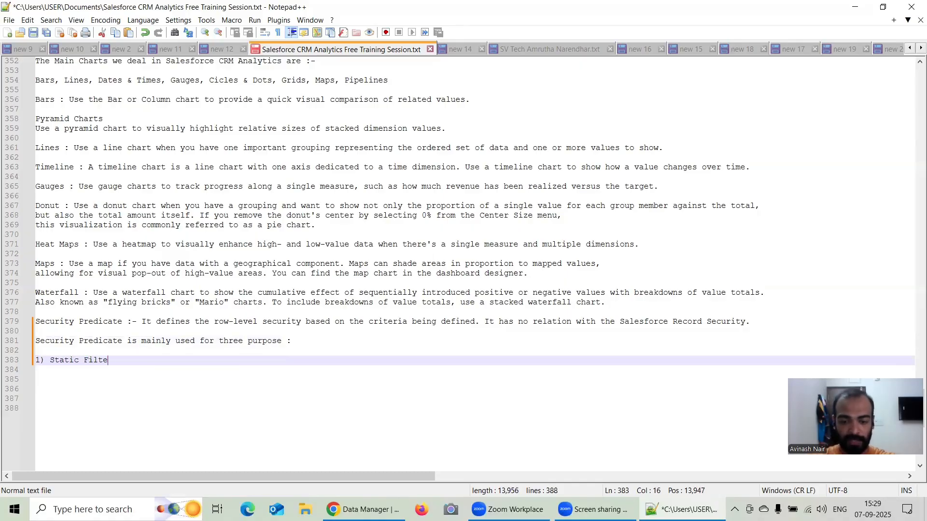
pyautogui.write('r')
# Add "2) Record Ownership" as the second list item on its own line.
pyautogui.press('Return')
pyautogui.write('1)')
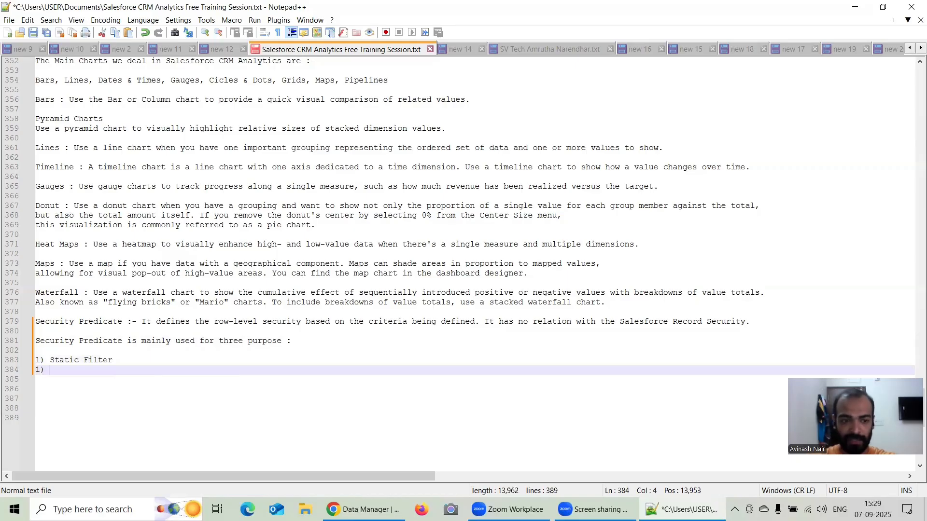
pyautogui.press('BackSpace')
pyautogui.press('BackSpace')
pyautogui.press('BackSpace')
pyautogui.press('BackSpace')
pyautogui.write('2')
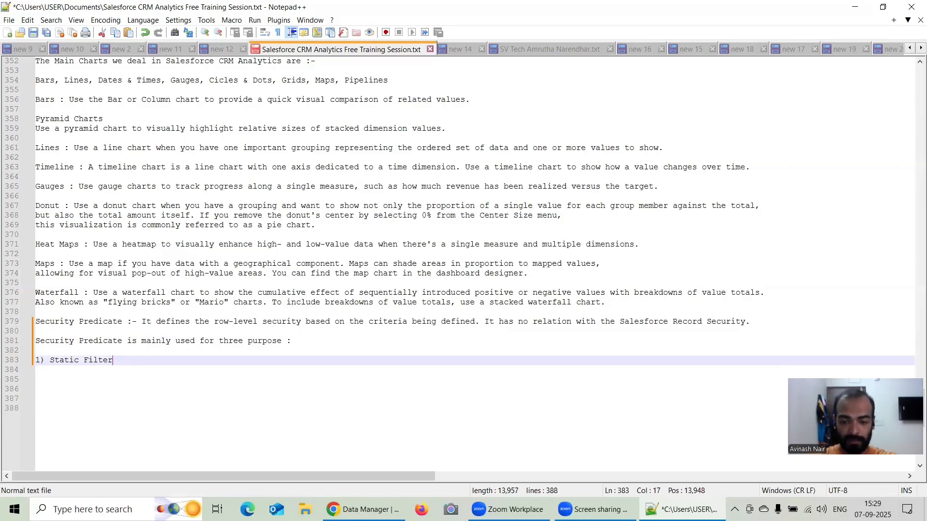
pyautogui.press('Return')
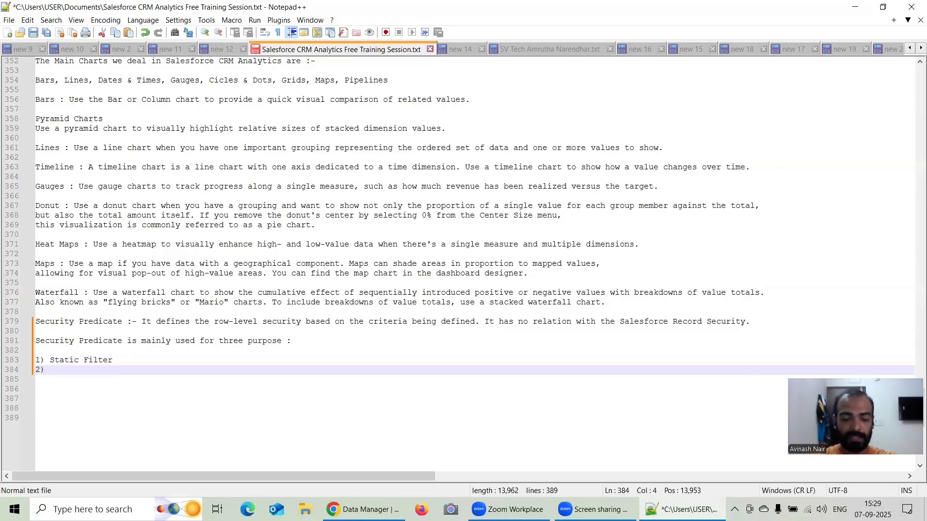
pyautogui.write('2) Reco')
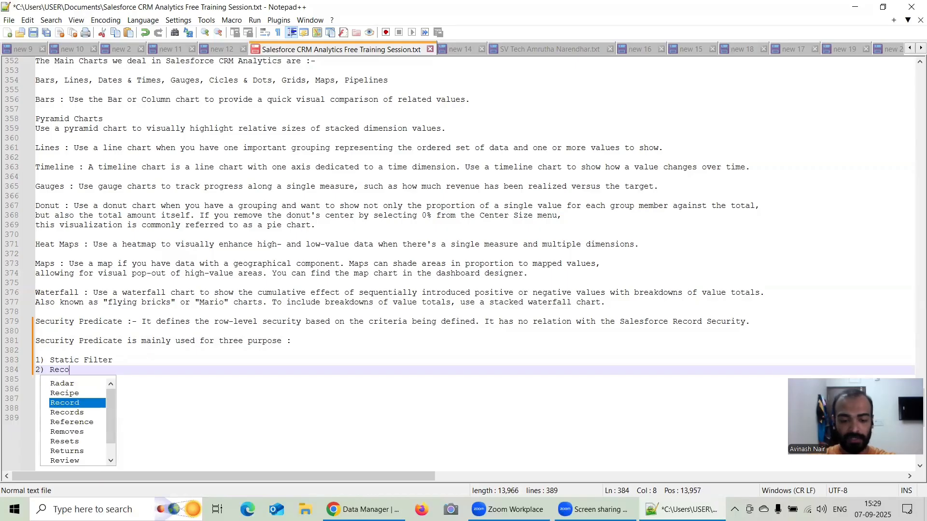
pyautogui.write('rd Ow')
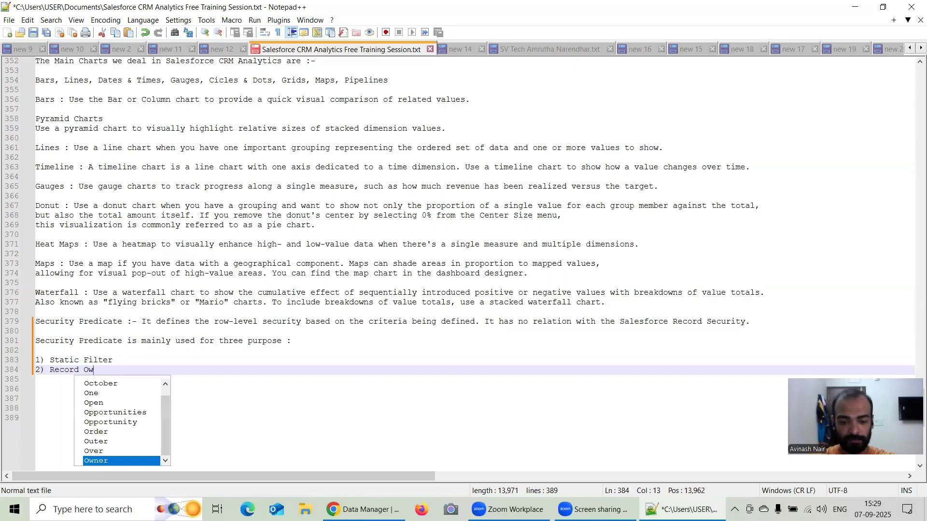
pyautogui.write('nersh')
pyautogui.write('ip')
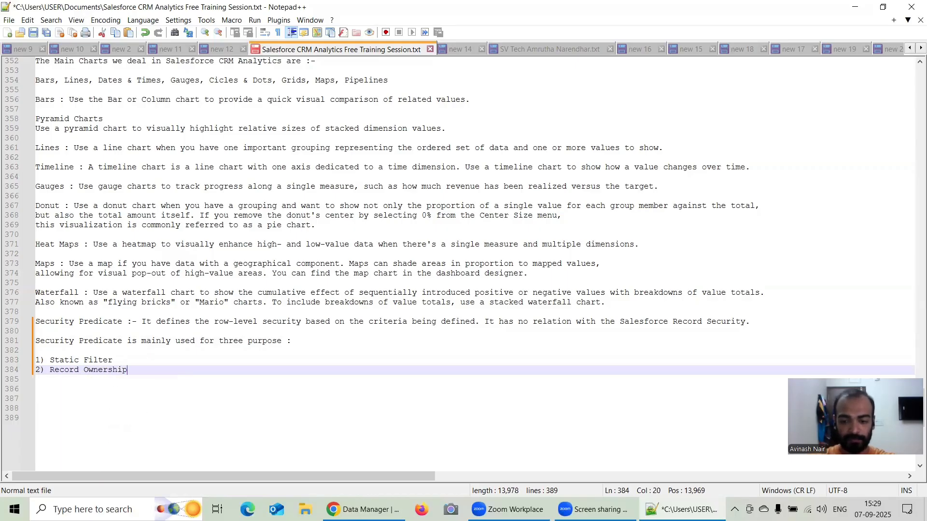
# Add "3) Role Hierarchy" as the third list item.
pyautogui.press('Return')
pyautogui.write('3) ')
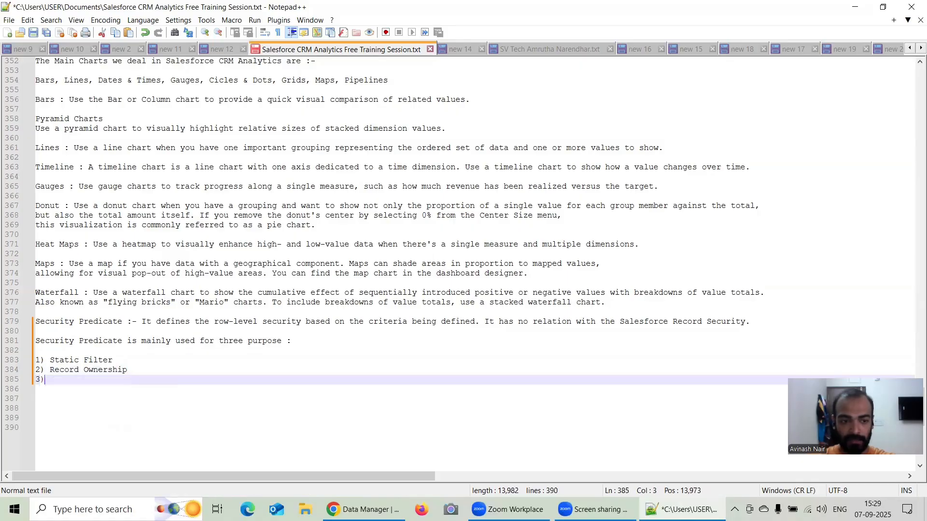
pyautogui.write('Ro')
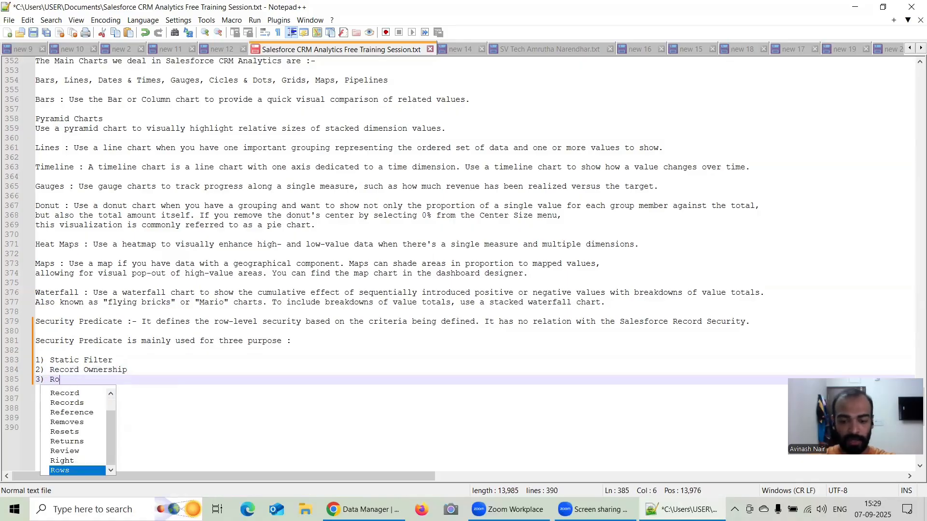
pyautogui.write('le Hierarchy')
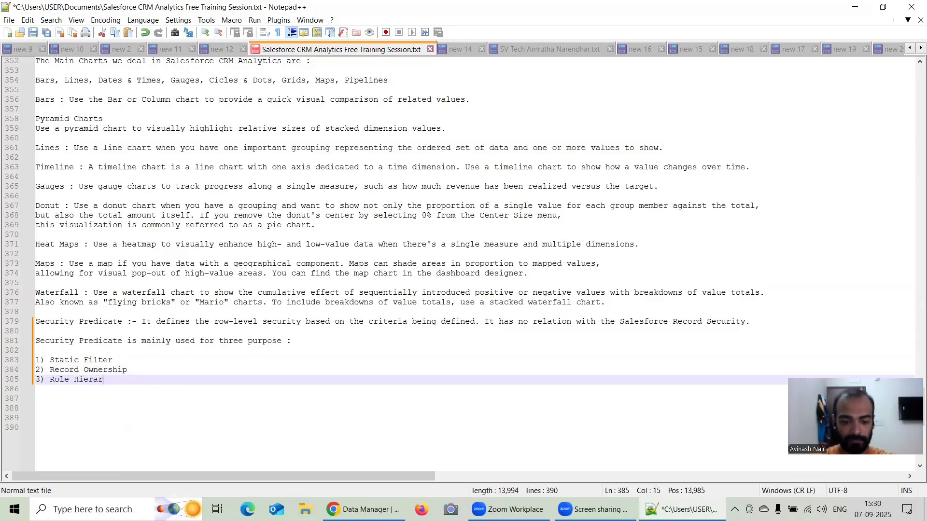
# Insert a blank line between each of the three numbered purposes.
pyautogui.click(124, 359)
pyautogui.press('Return')
pyautogui.click(137, 383)
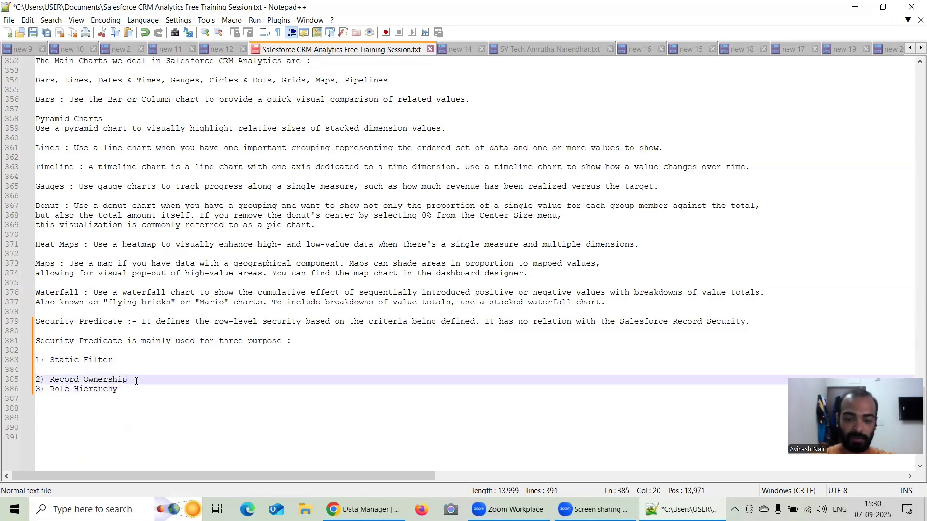
pyautogui.press('Return')
# Add a "Syntax :" line between the Security Predicate definition and the list of purposes, separated by a blank line.
pyautogui.click(756, 320)
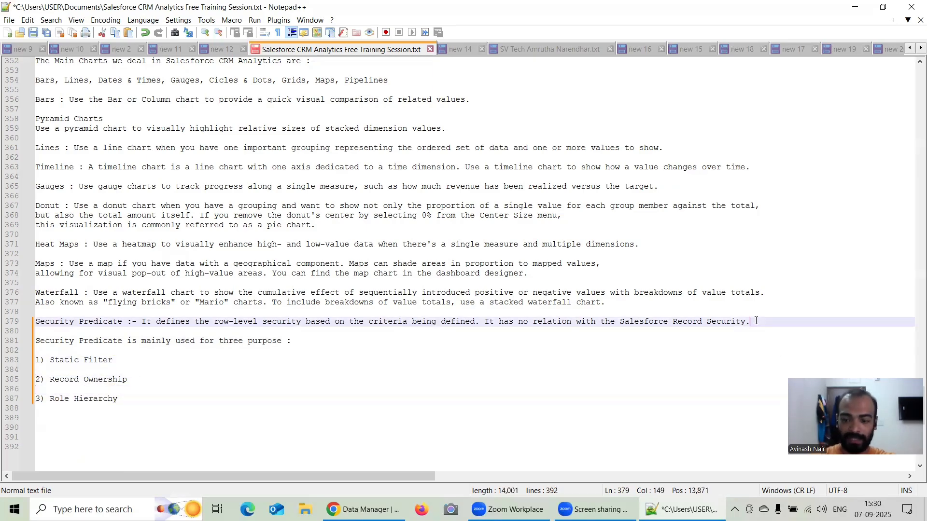
pyautogui.press('Return')
pyautogui.press('Return')
pyautogui.write('Synta')
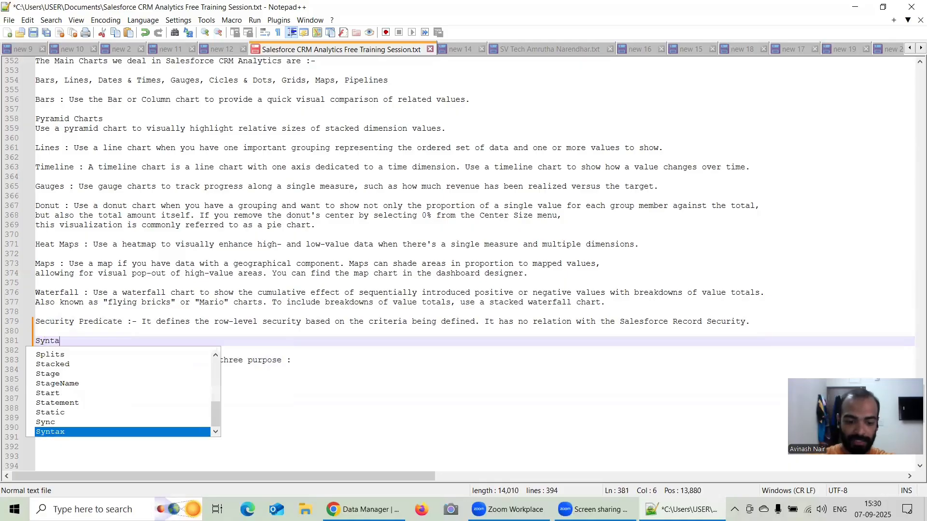
pyautogui.write('x :')
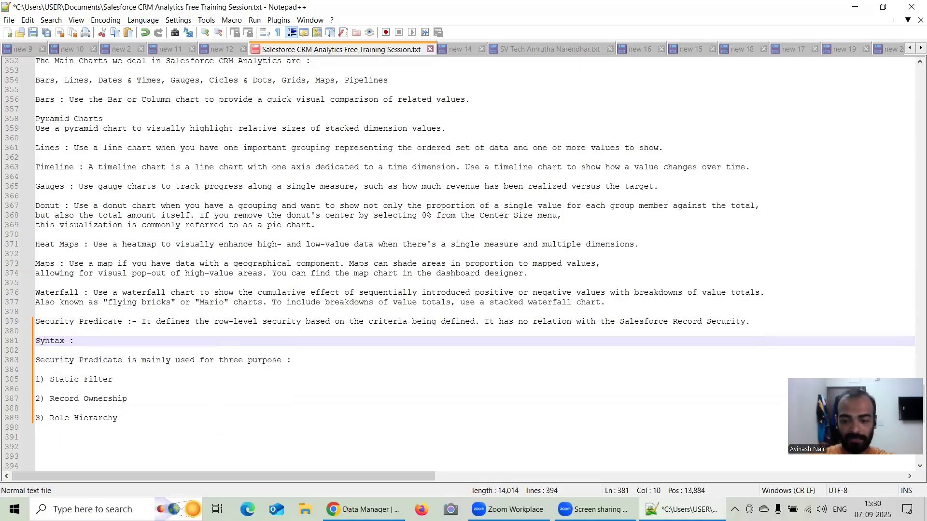
pyautogui.press('Return')
pyautogui.press('Return')
pyautogui.press('BackSpace')
pyautogui.press('BackSpace')
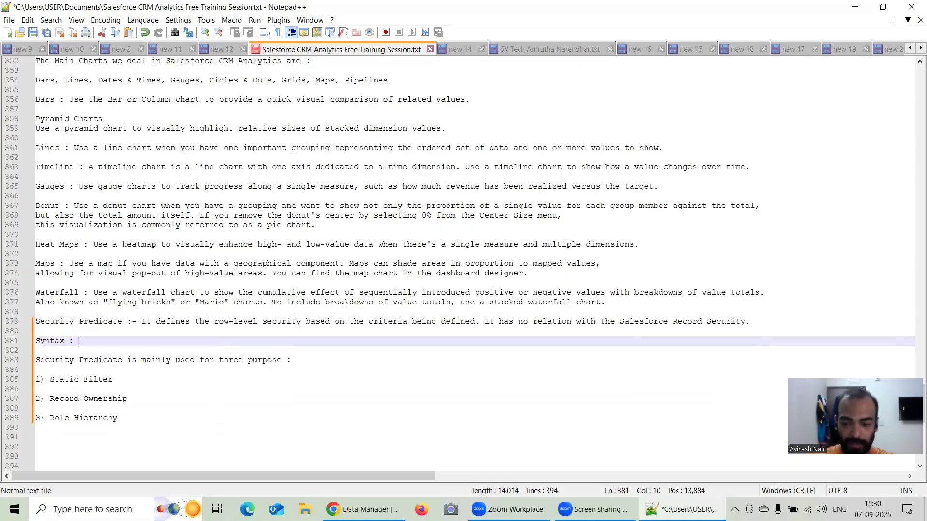
# Write 'FieldName' in single quotes as the start of the Syntax line.
pyautogui.press('Down')
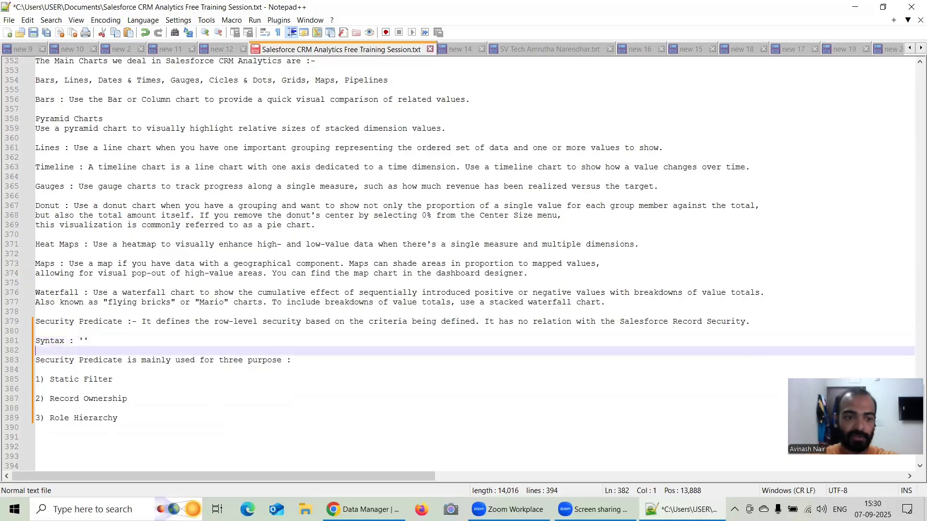
pyautogui.press('Up')
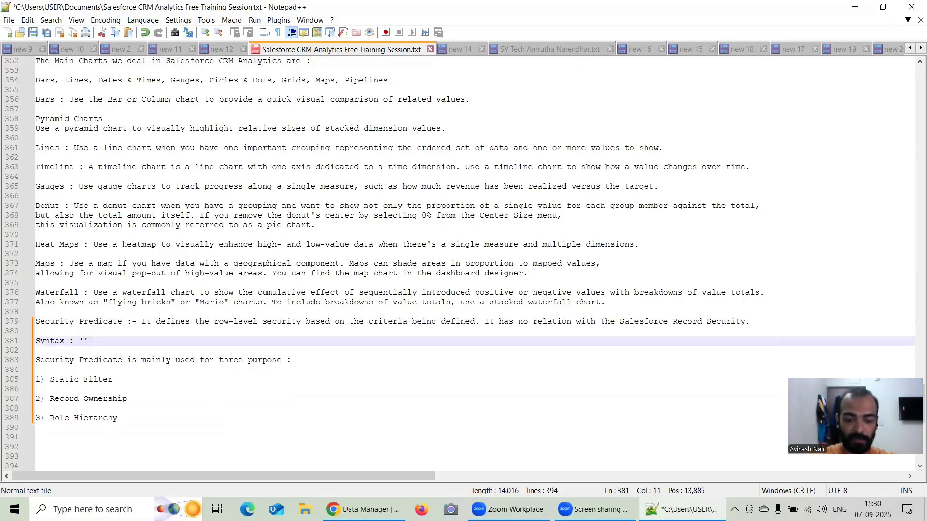
pyautogui.write('FieldName')
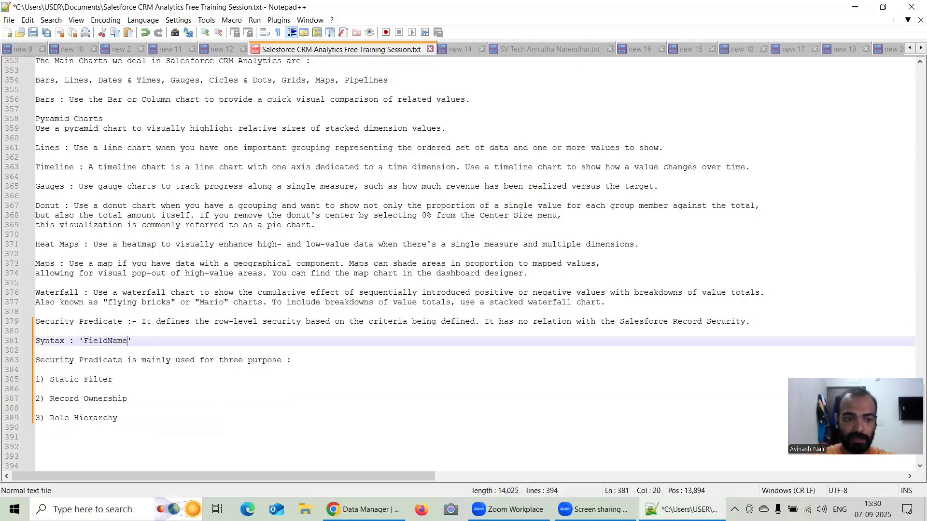
pyautogui.press('Down')
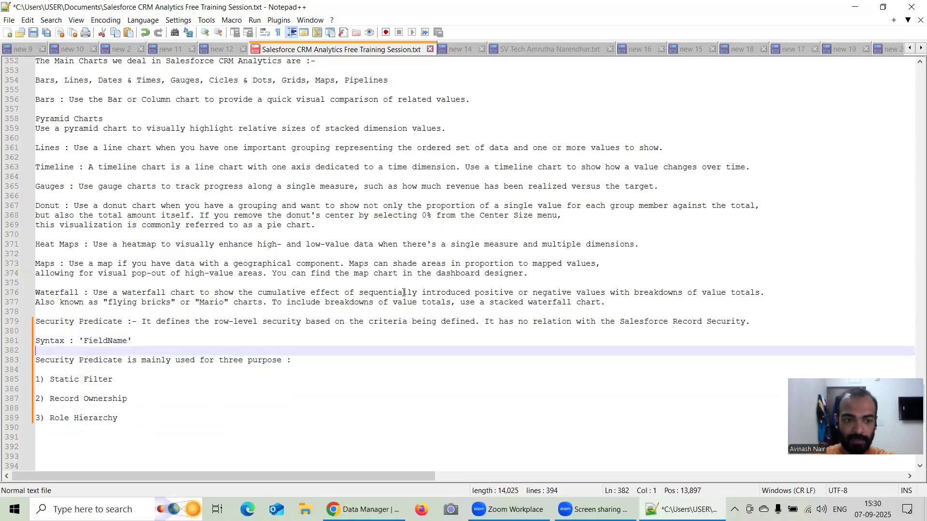
# Complete the Syntax line after 'FieldName' with == "Value".
pyautogui.click(172, 336)
pyautogui.write('== ')
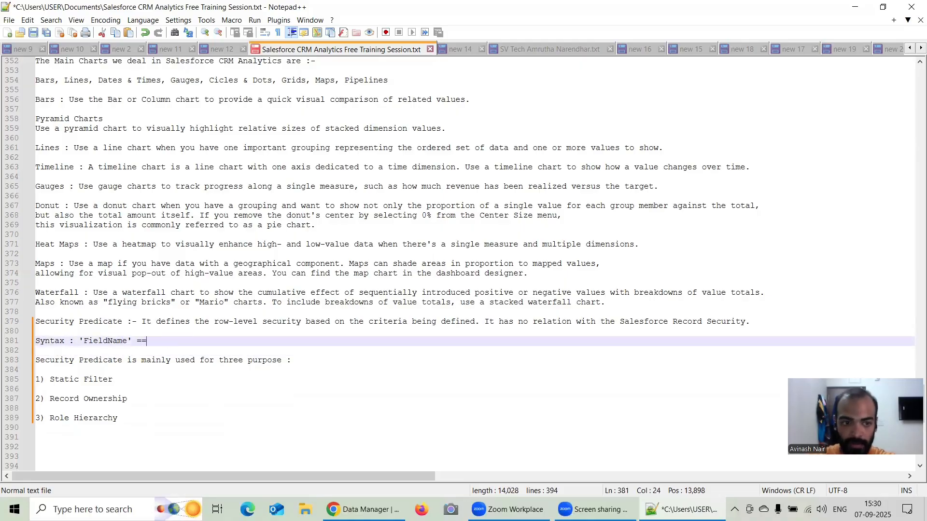
pyautogui.write(' ""')
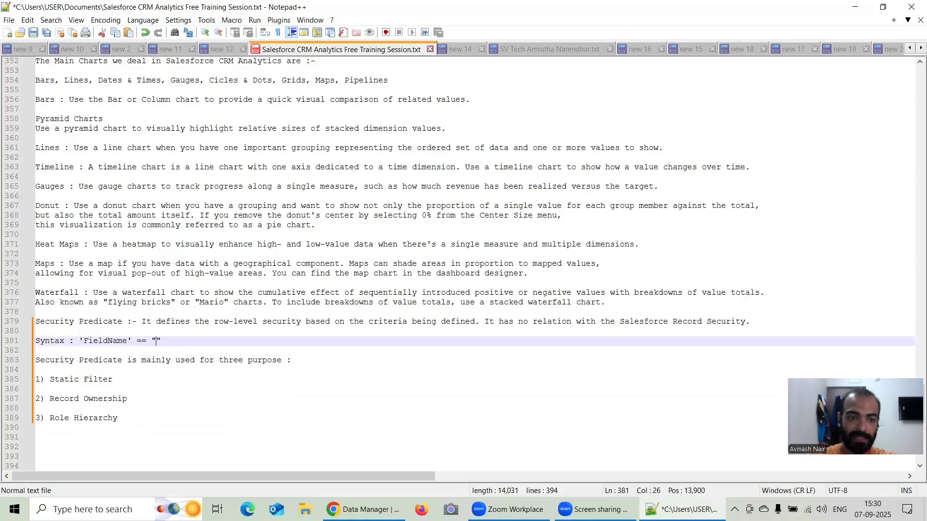
pyautogui.write('Value')
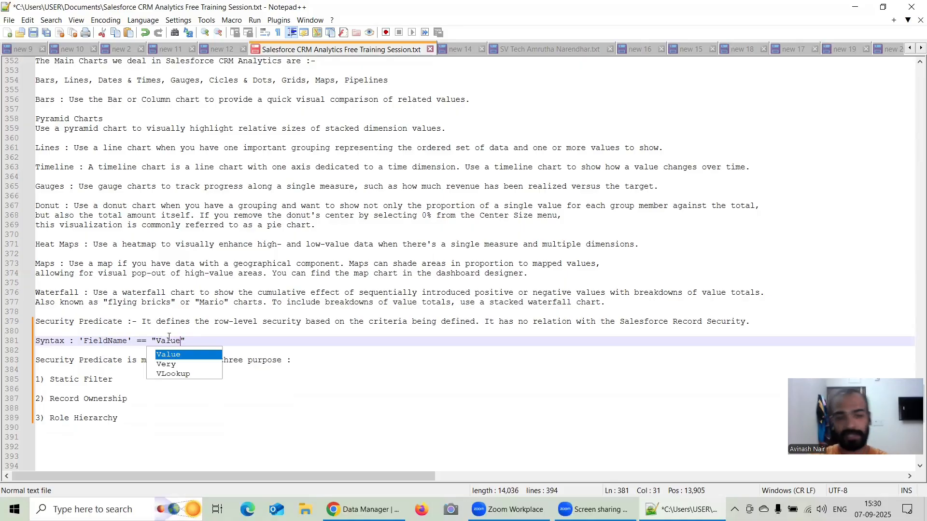
pyautogui.click(207, 348)
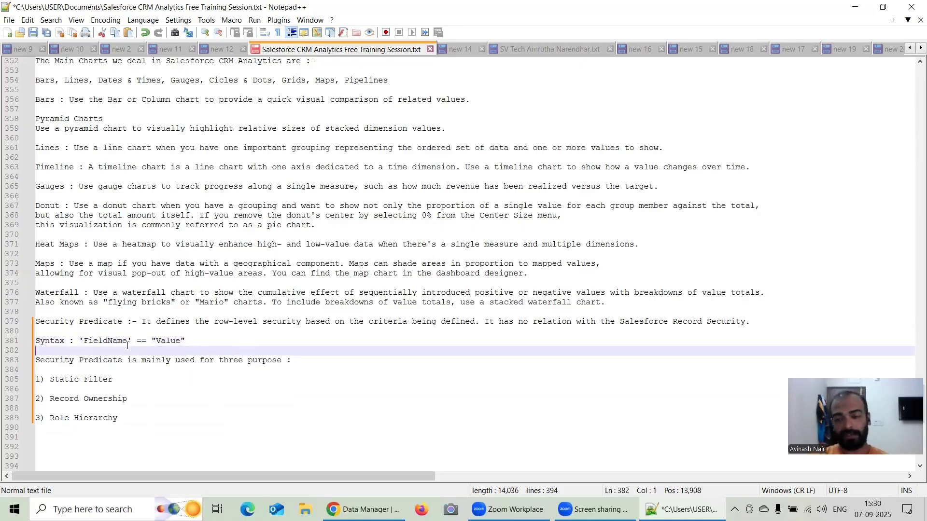
# Add the example predicate : 'Industry' == "Agriculture" after the Static Filter item.
pyautogui.click(132, 381)
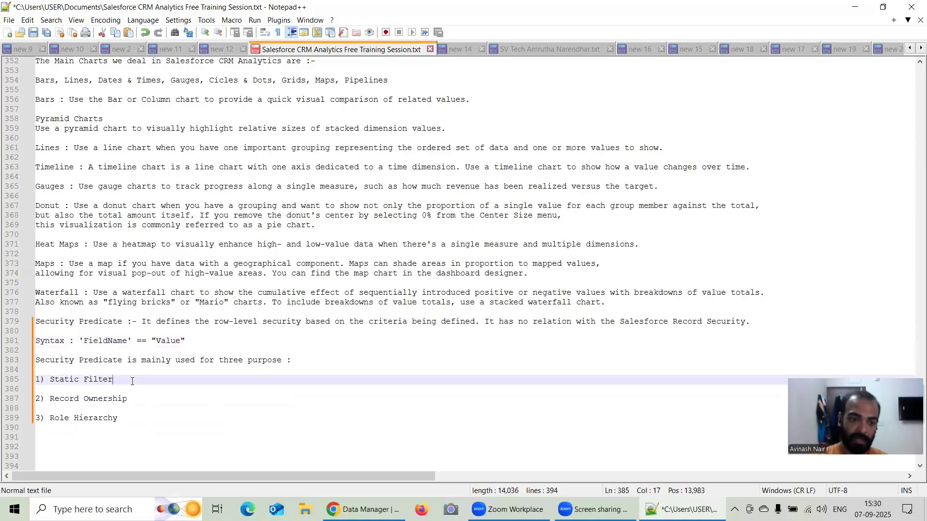
pyautogui.write(':')
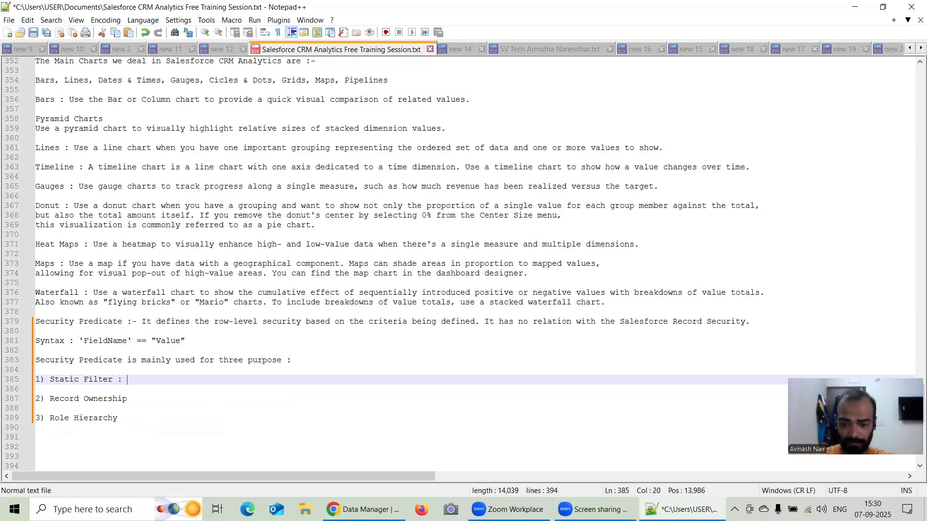
pyautogui.write(" '")
pyautogui.write('Industry')
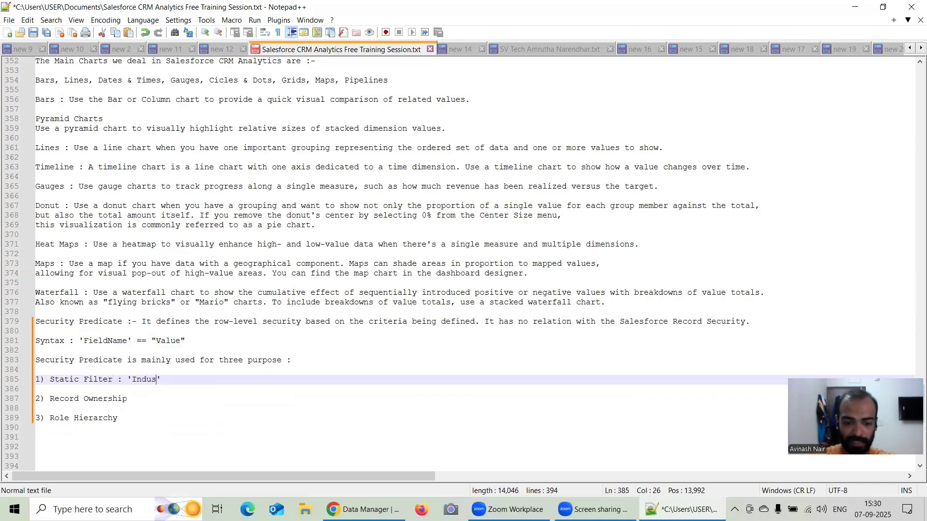
pyautogui.write("' ")
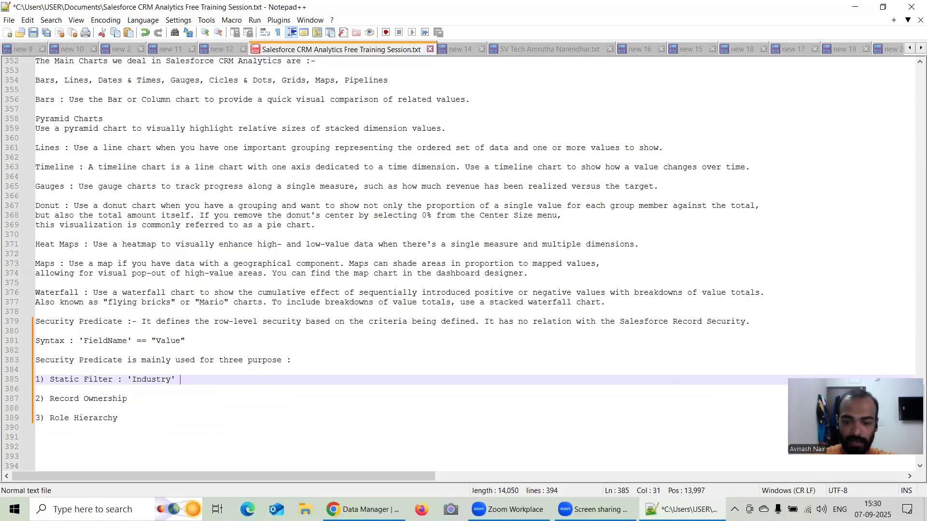
pyautogui.write('== "')
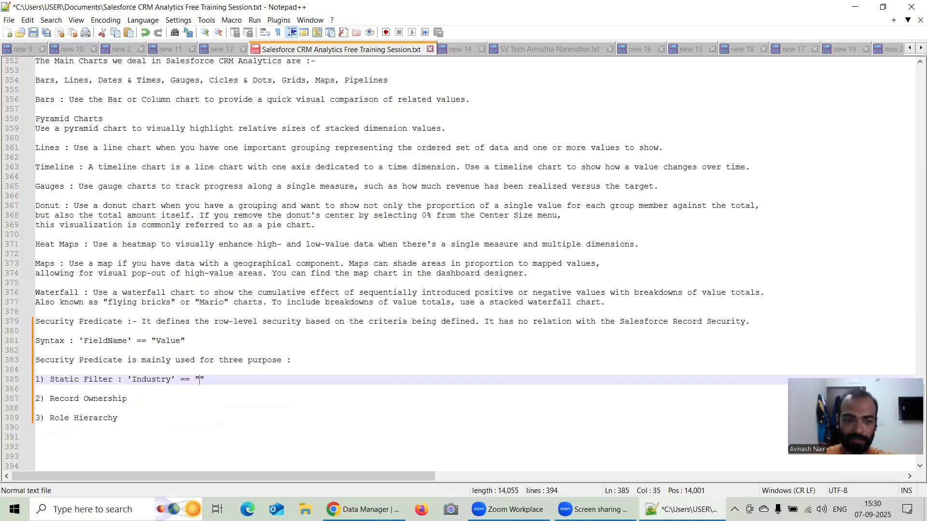
pyautogui.write('Agriculture')
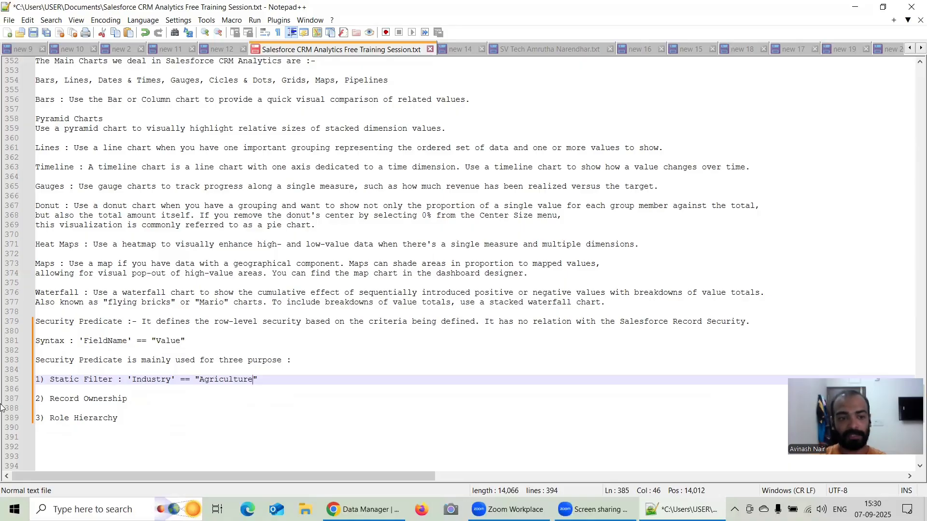
# Add the example predicate : 'OwnerId' == "$User.Id" after the Record Ownership item.
pyautogui.click(141, 398)
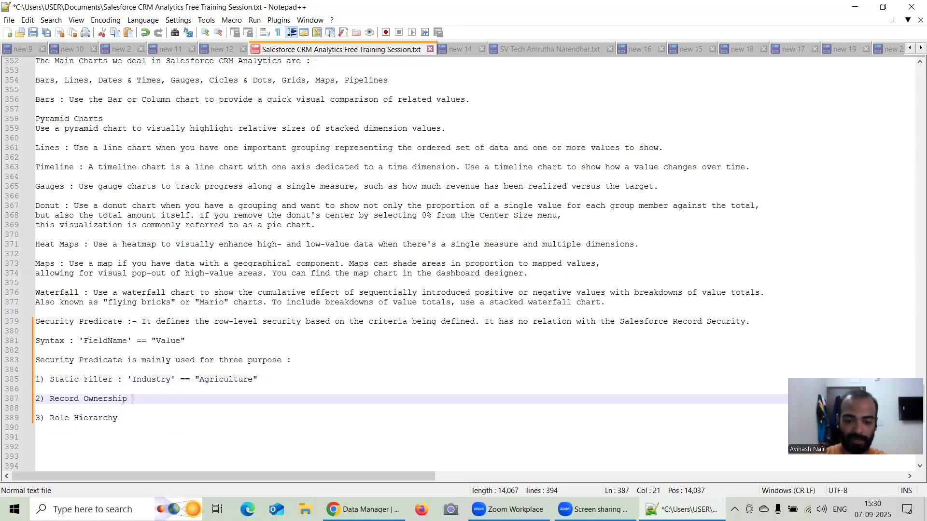
pyautogui.write(": '")
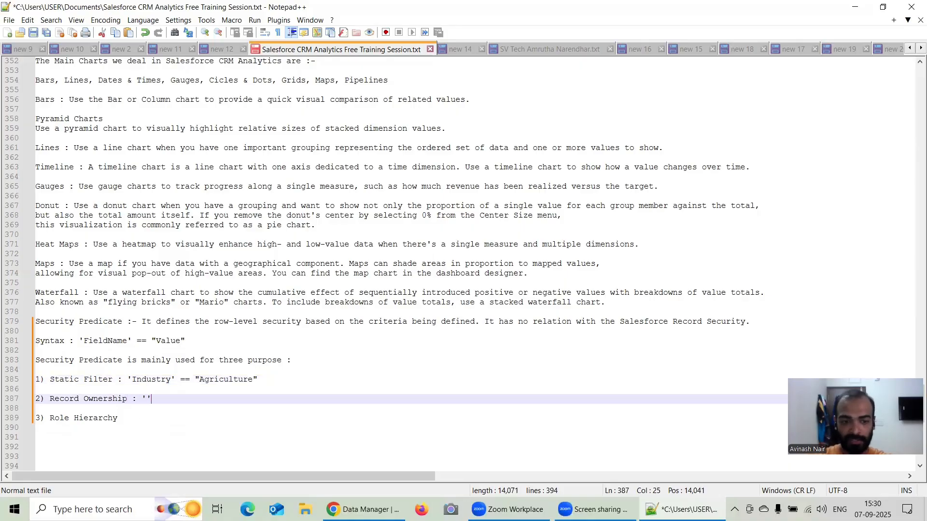
pyautogui.write('Ow')
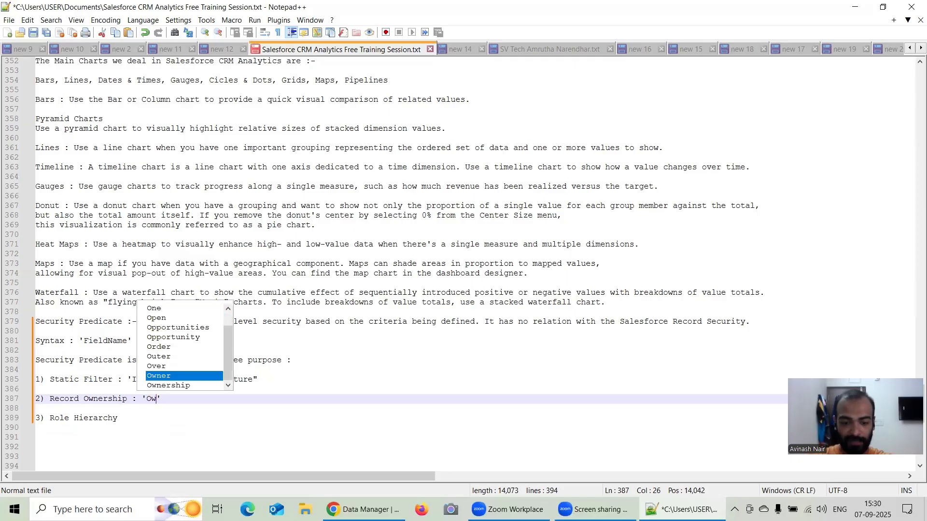
pyautogui.write('nerId')
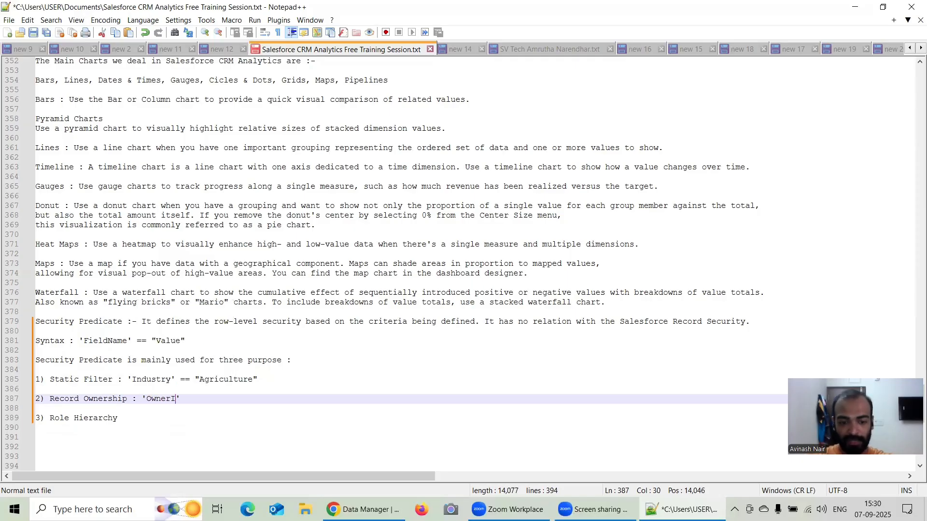
pyautogui.write("' ")
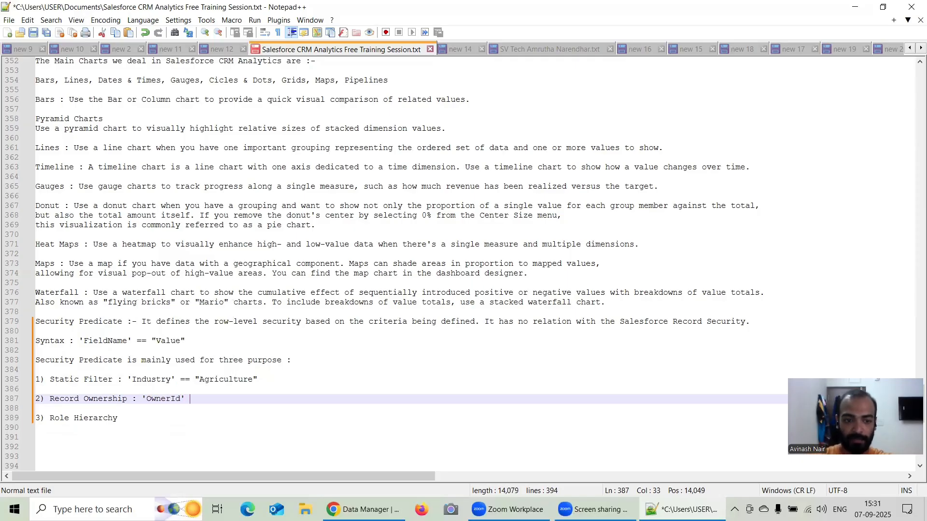
pyautogui.write('==')
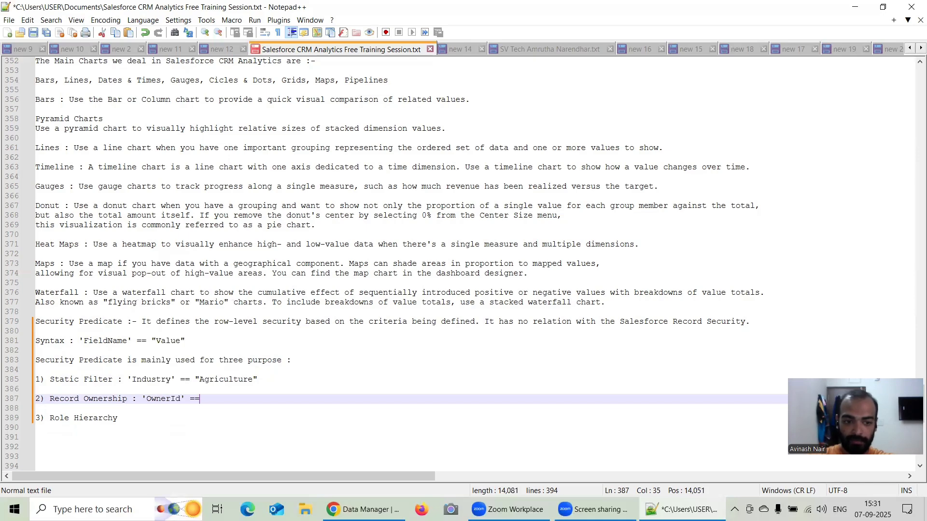
pyautogui.write(' ""')
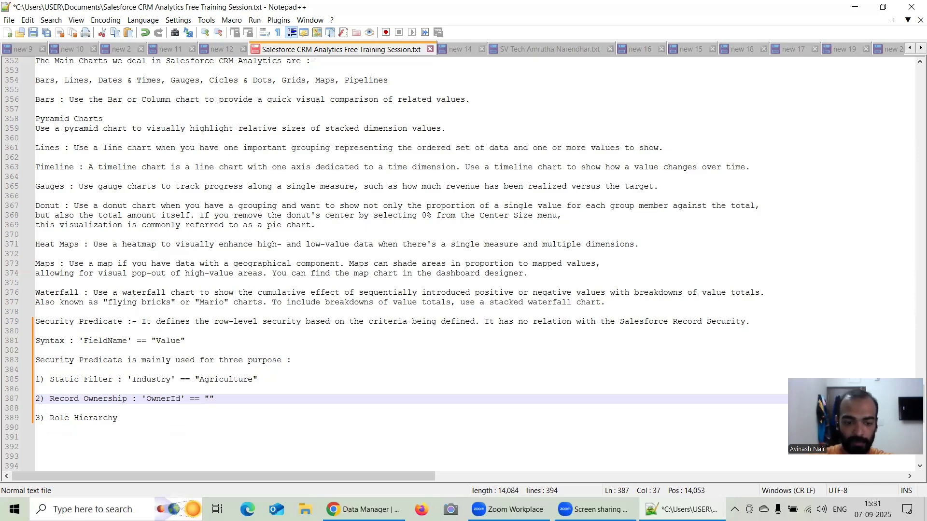
pyautogui.write('$')
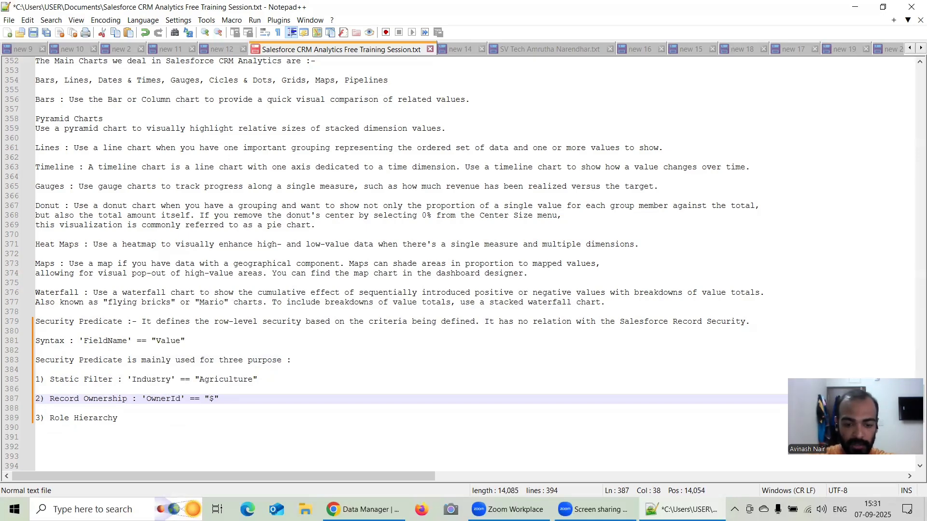
pyautogui.write('User')
pyautogui.write('.Id')
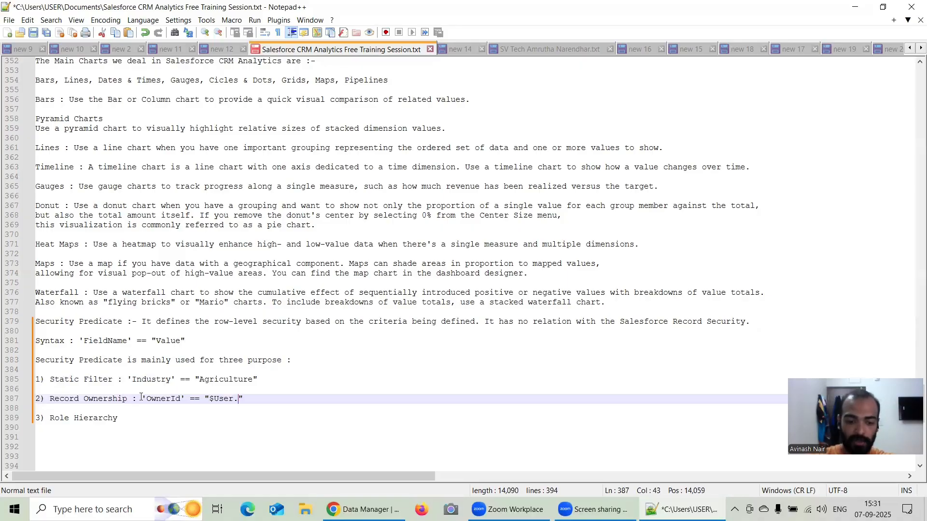
# Start the Role Hierarchy item's example predicate with : 'UserRole.Id' == on the same line.
pyautogui.click(135, 409)
pyautogui.click(142, 418)
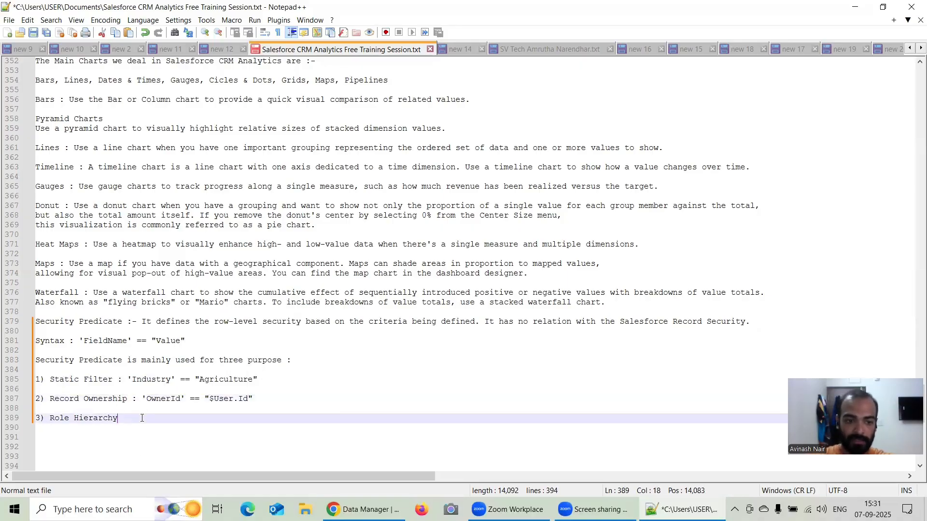
pyautogui.write(": ''")
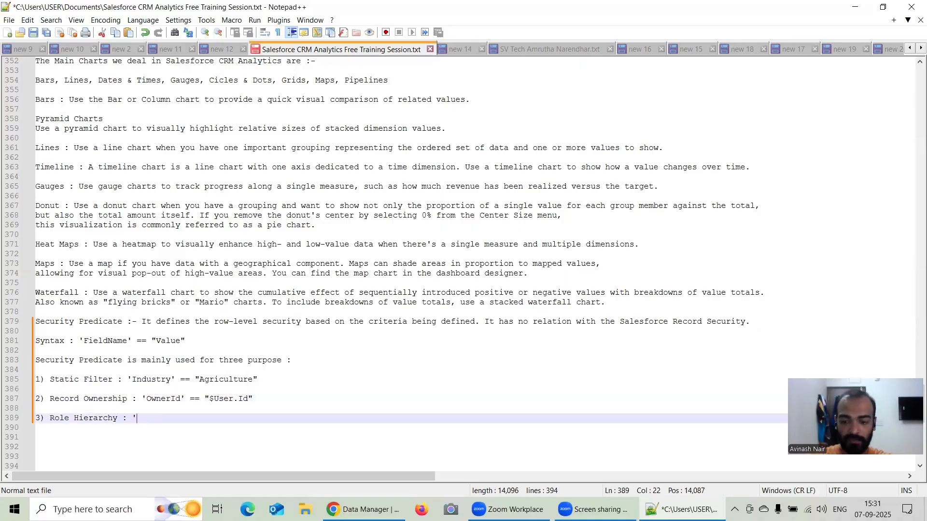
pyautogui.write('User')
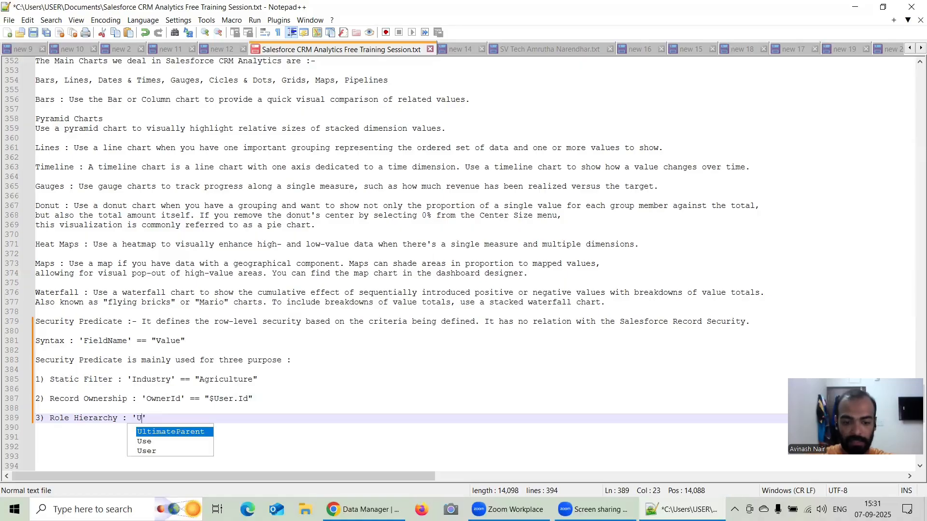
pyautogui.write('Role')
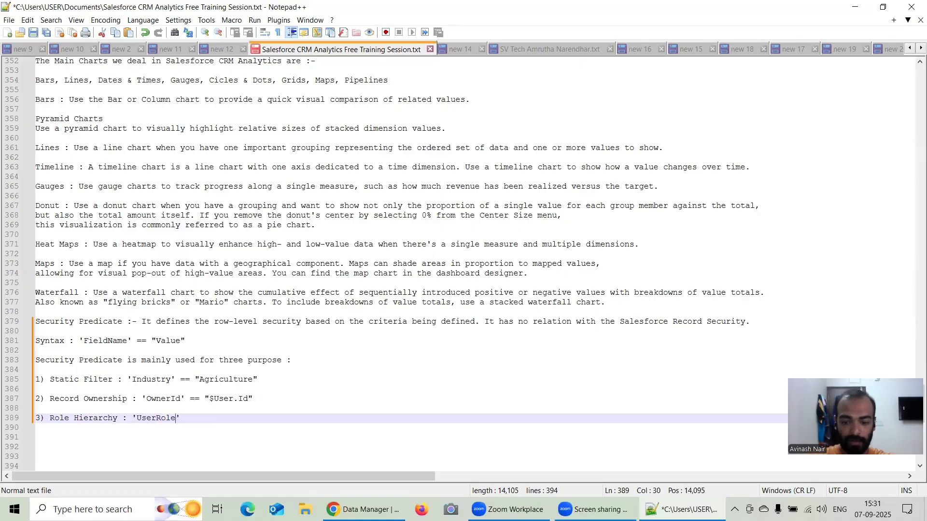
pyautogui.write(".Id' ")
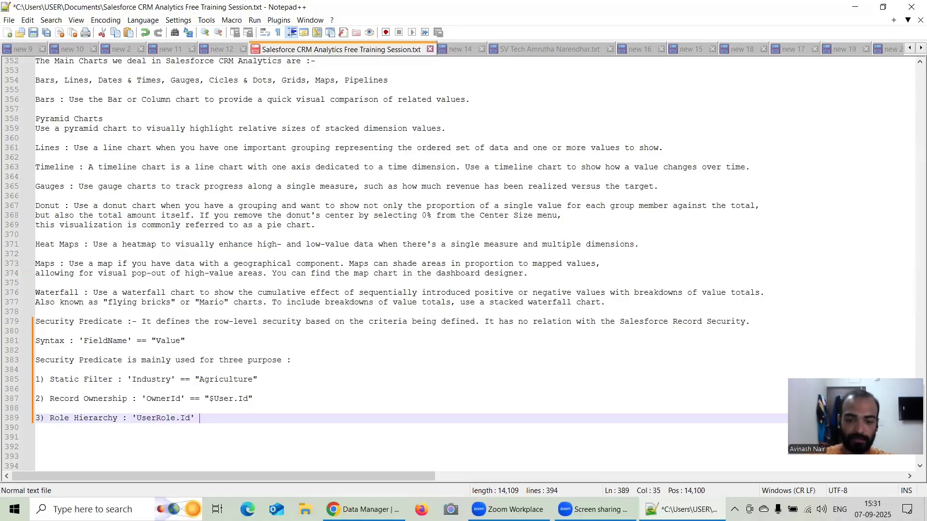
pyautogui.write('== ')
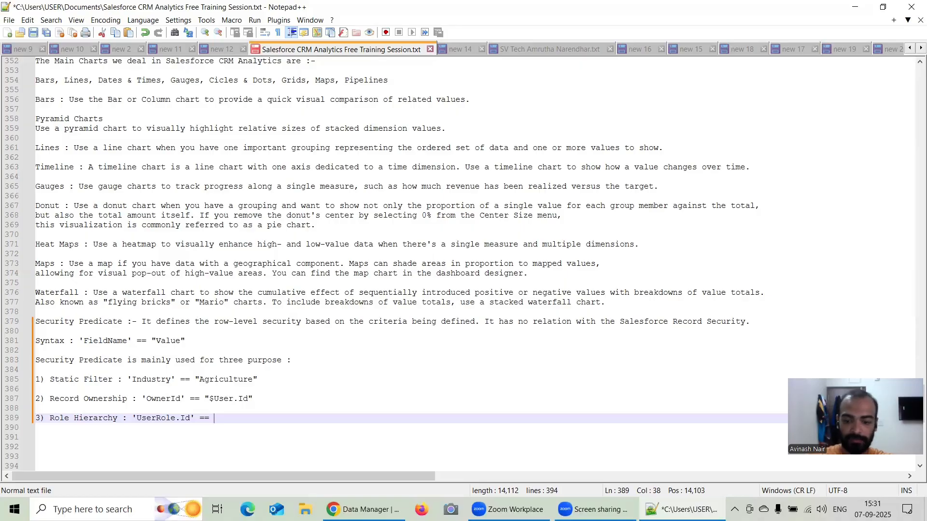
pyautogui.write('""')
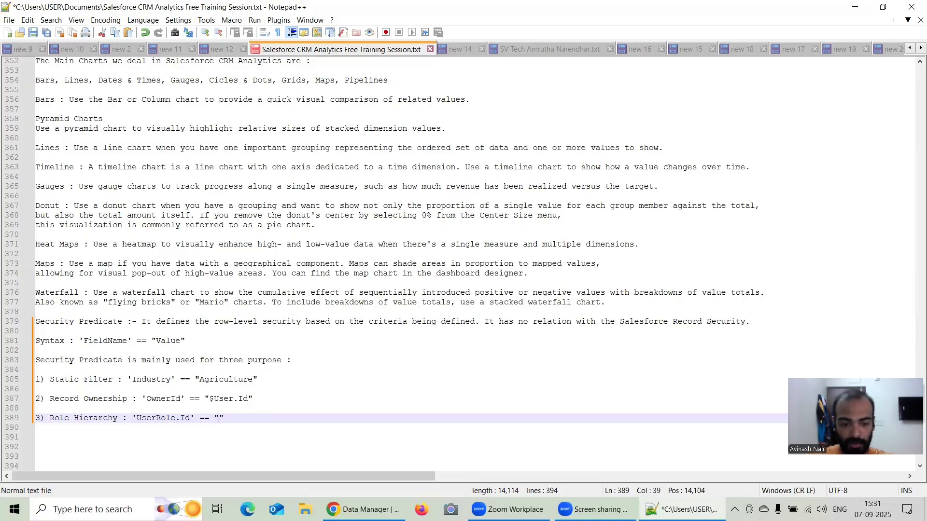
pyautogui.write('$User')
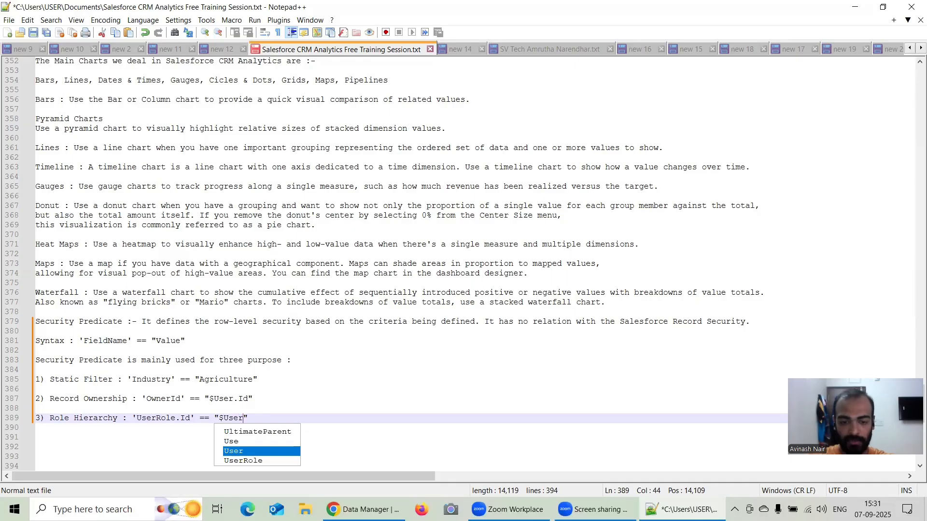
pyautogui.write('Rol')
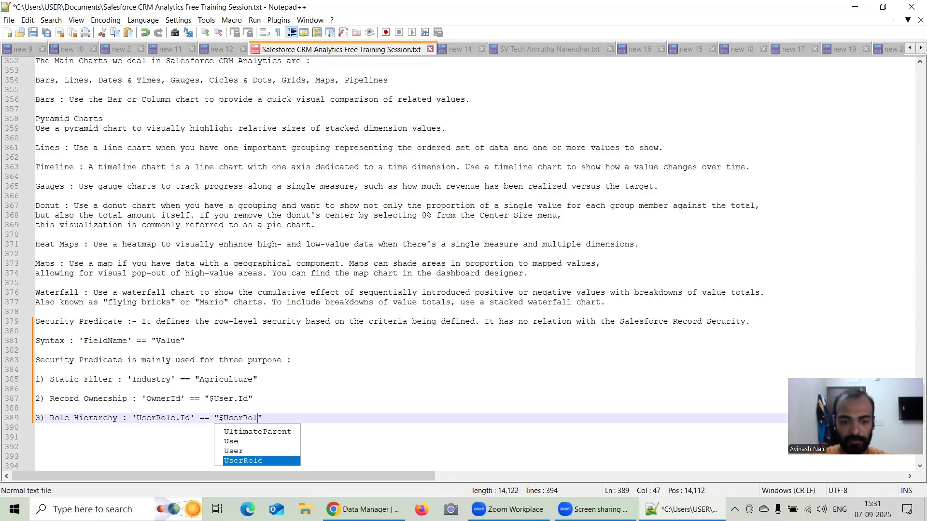
# Complete the Role Hierarchy predicate with "$User.UserRoleId" in double quotes as its comparison value.
pyautogui.press('BackSpace')
pyautogui.press('BackSpace')
pyautogui.press('BackSpace')
pyautogui.press('BackSpace')
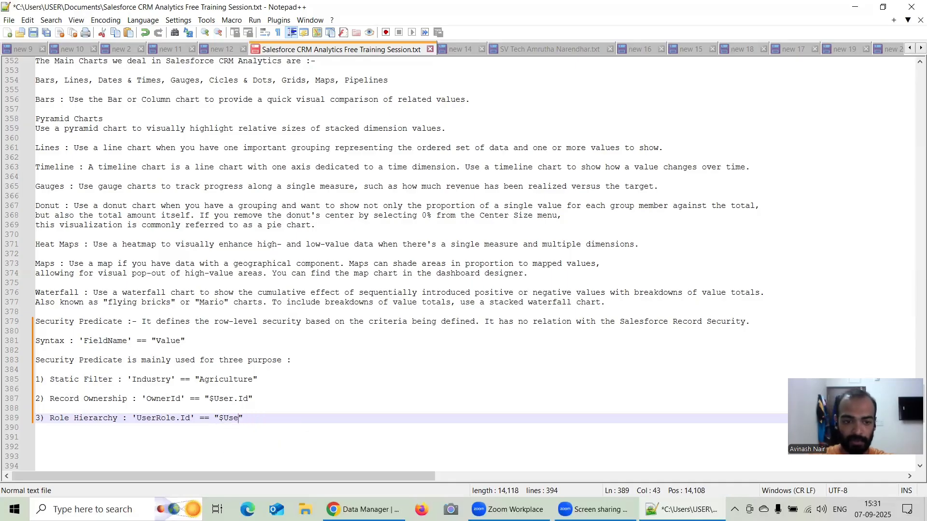
pyautogui.write('r.User')
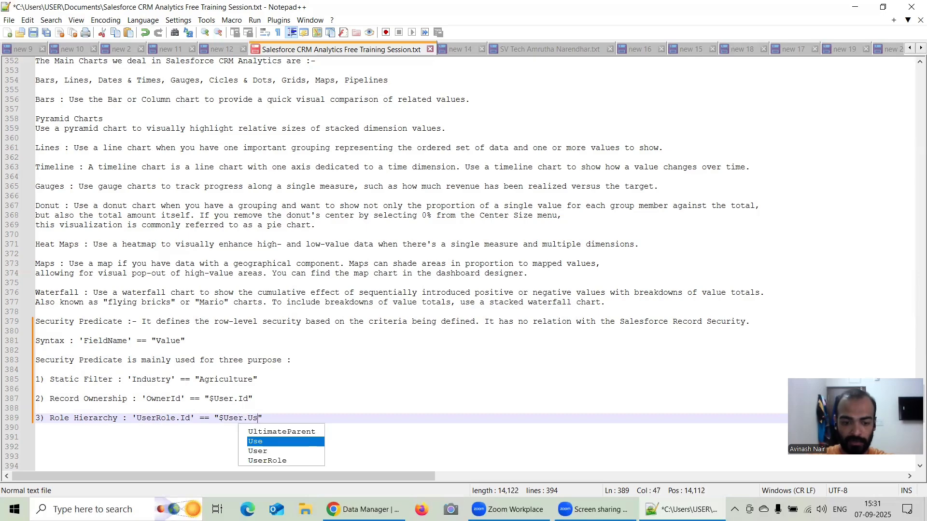
pyautogui.write('Role')
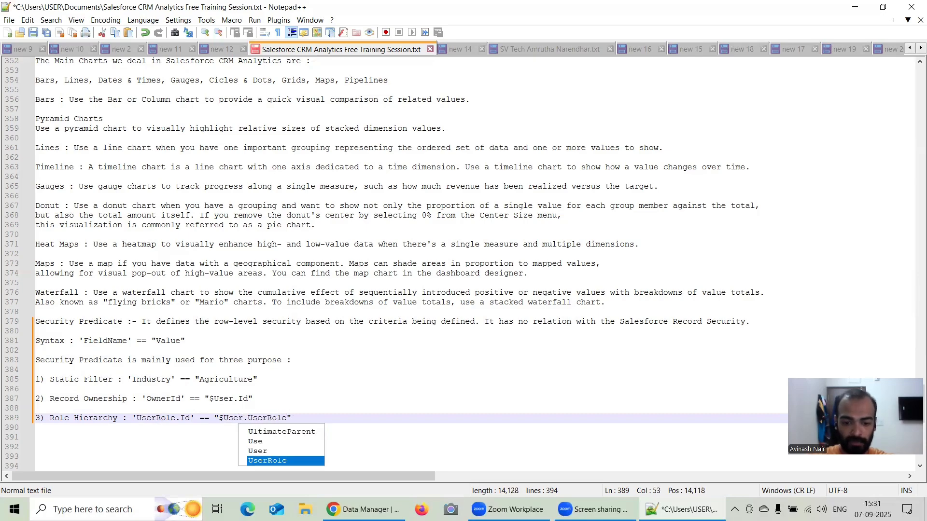
pyautogui.write('Id')
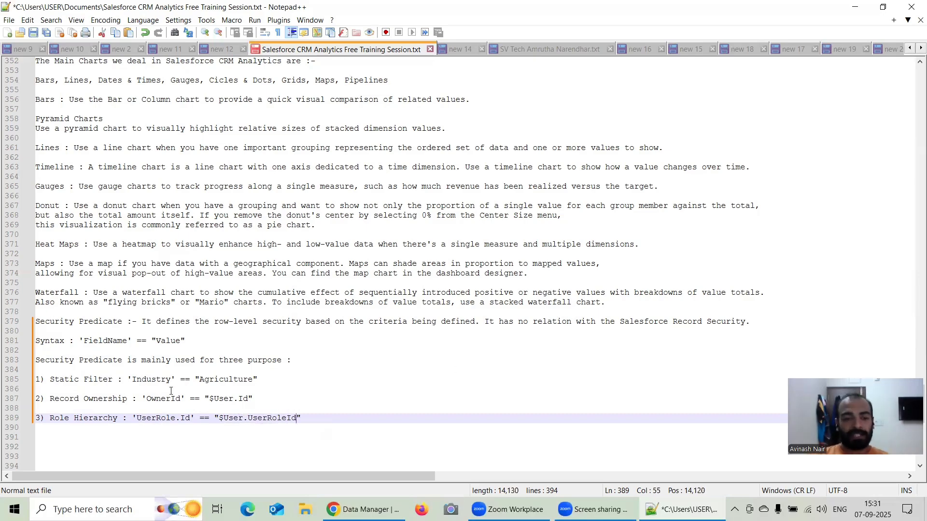
pyautogui.moveTo(260, 380); pyautogui.dragTo(23, 387)
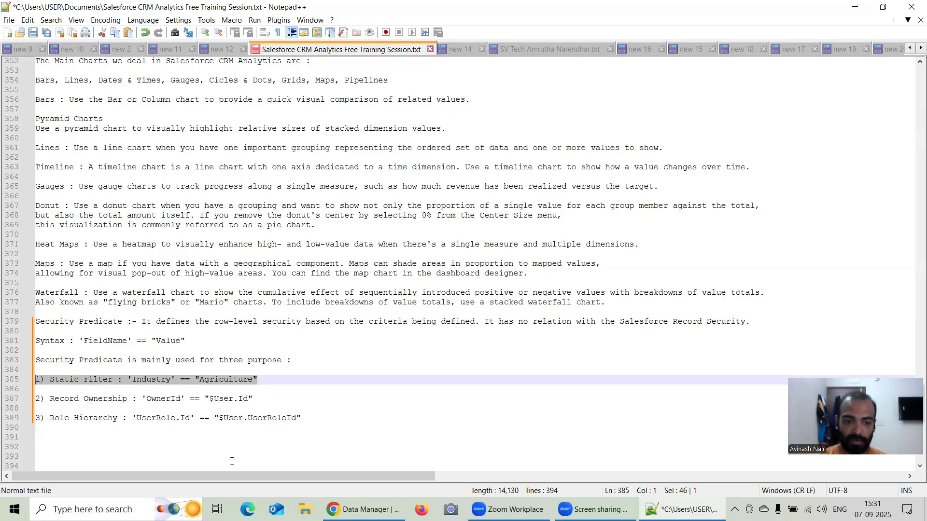
pyautogui.click(304, 419)
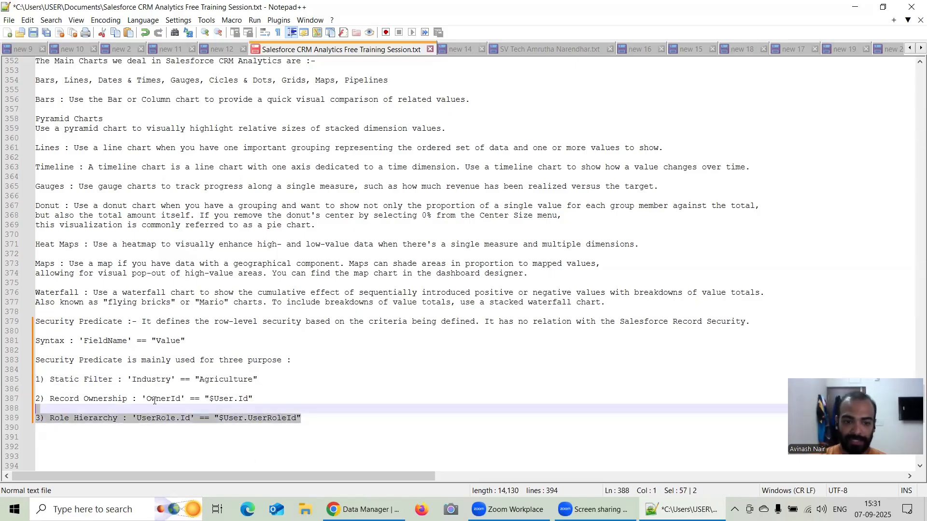
pyautogui.click(220, 406)
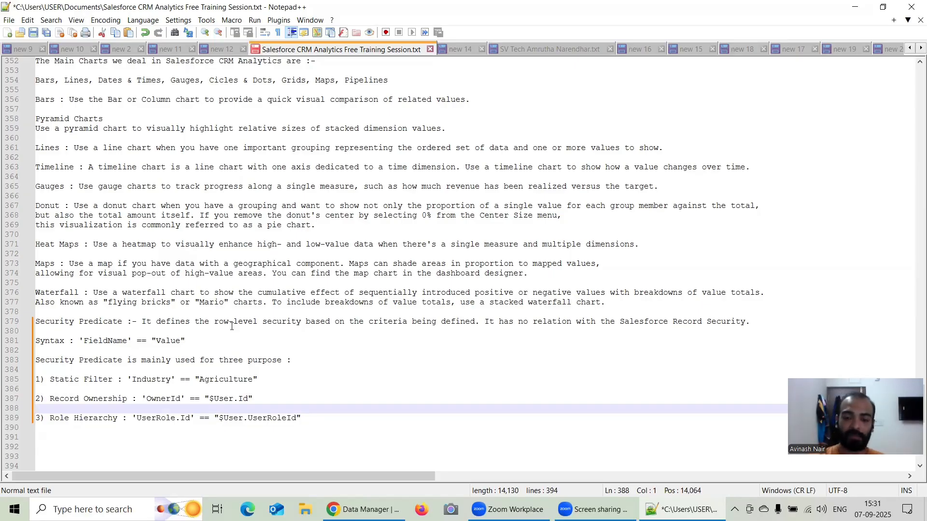
# Review the Static Filter example, switch to the browser and refresh the Data Manager job monitor to check the recipe run.
pyautogui.moveTo(260, 380); pyautogui.dragTo(132, 375)
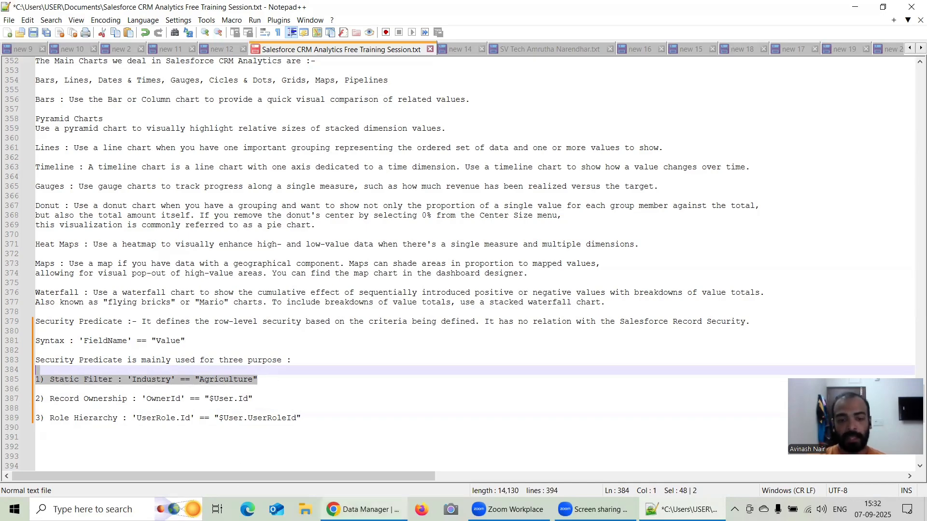
pyautogui.hotkey('alt', 'Tab')
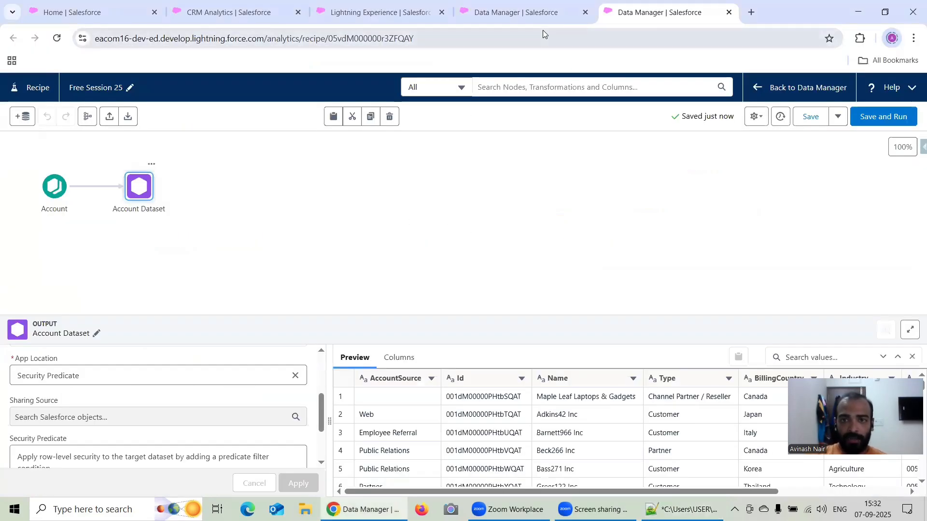
pyautogui.click(543, 14)
pyautogui.click(87, 159)
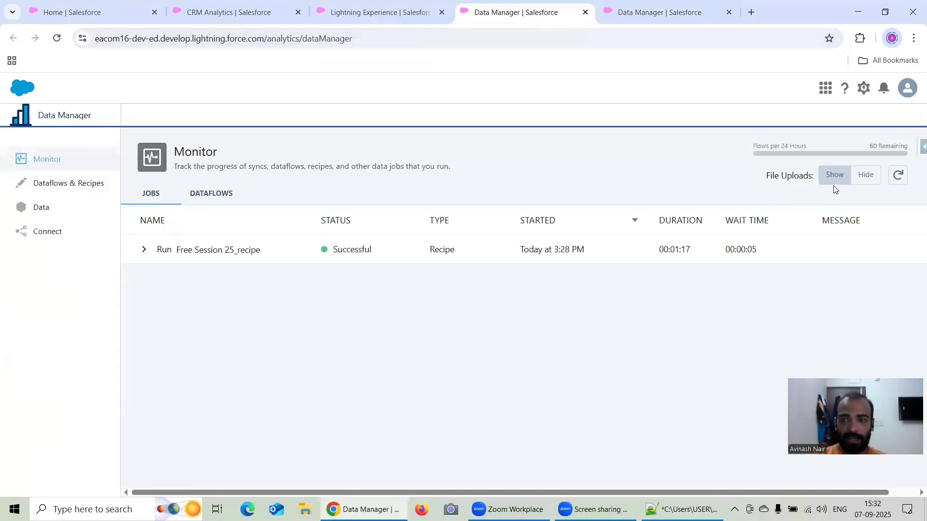
pyautogui.click(900, 175)
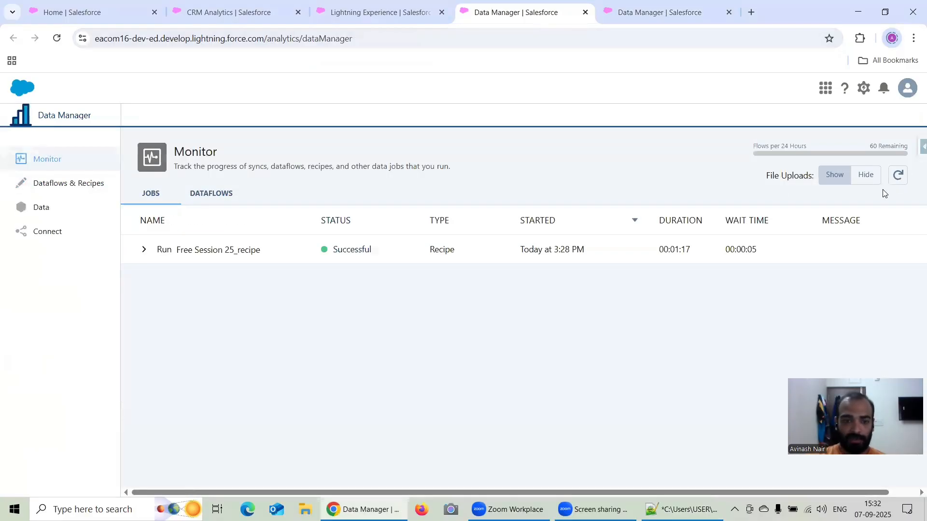
# Return to the Security Predicate app in Analytics Studio and reload its page to refresh the item list.
pyautogui.click(332, 20)
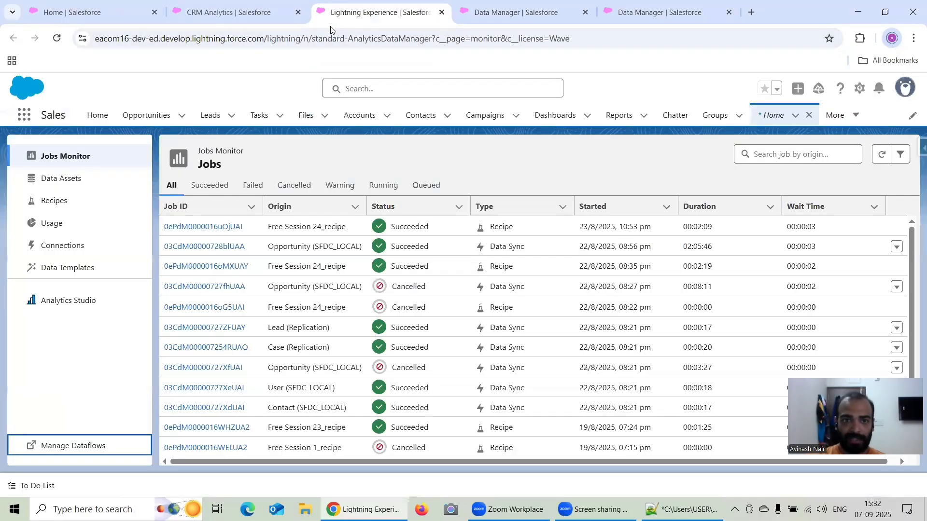
pyautogui.click(217, 20)
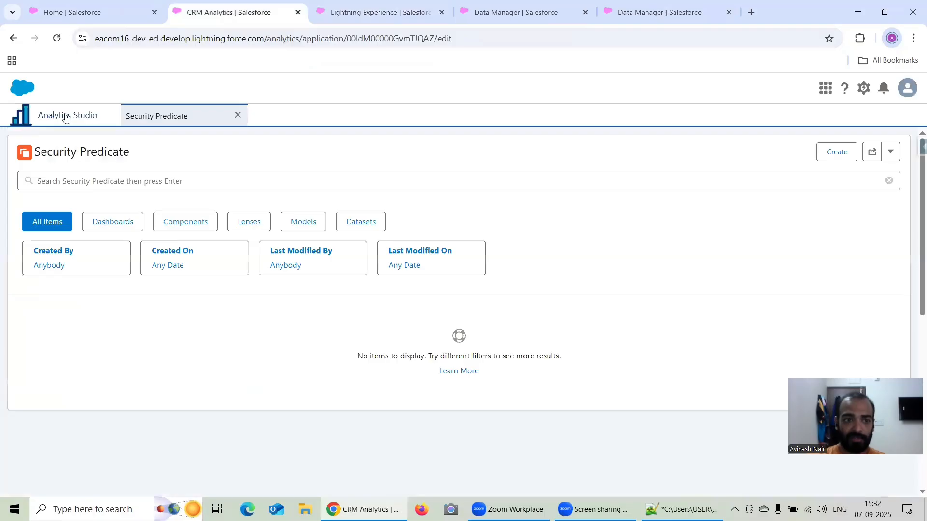
pyautogui.click(56, 42)
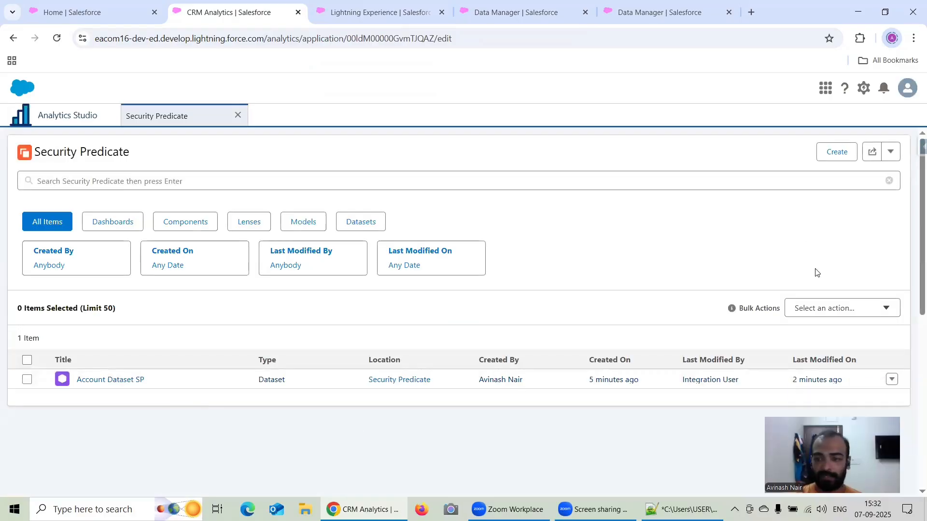
# Open the edit page of Account Dataset SP and explore the same dataset in a new lens, checking its row count.
pyautogui.click(892, 380)
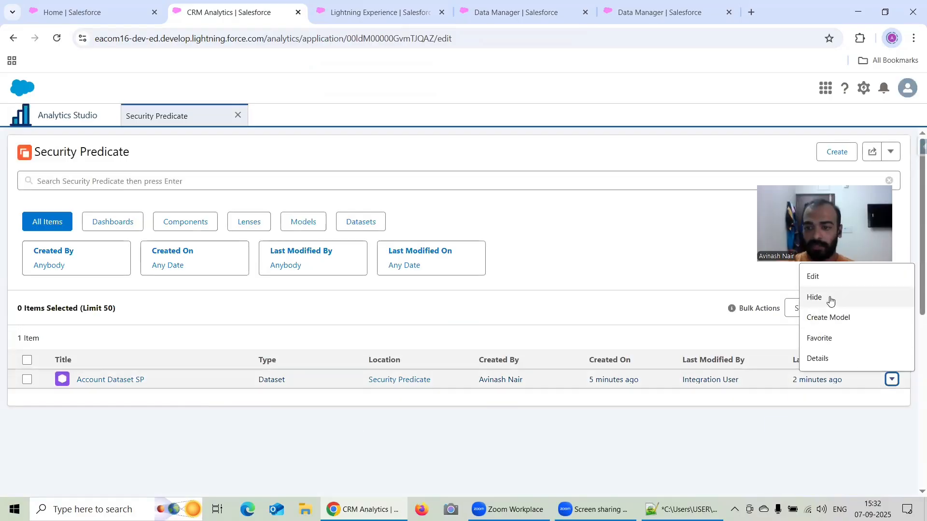
pyautogui.click(823, 284)
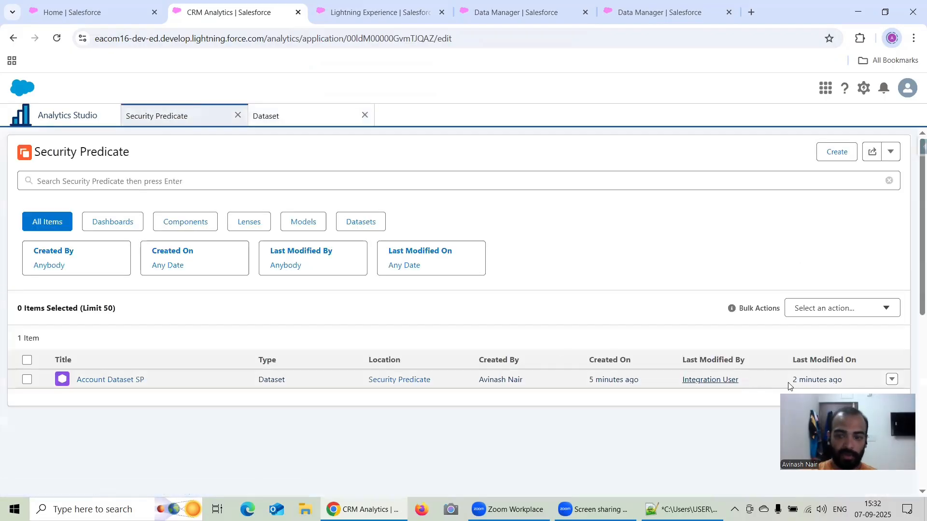
pyautogui.click(120, 382)
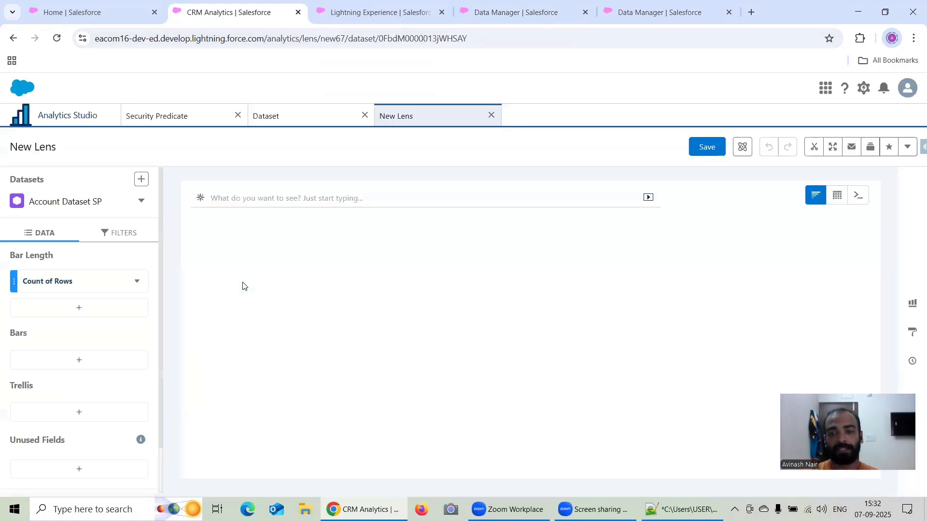
pyautogui.moveTo(781, 363)
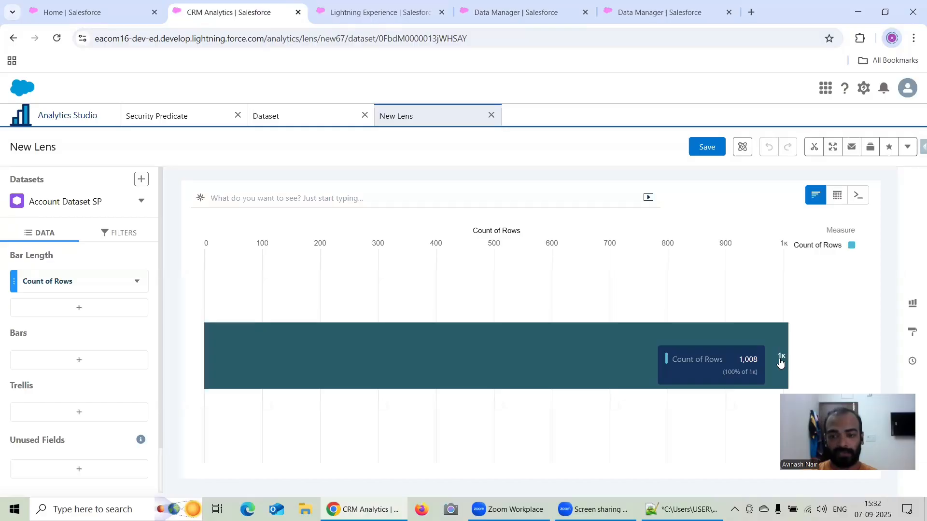
# Duplicate the browser tab showing the Security Predicate app page, close the extra copy of the lens, and return to the original tab.
pyautogui.rightClick(220, 12)
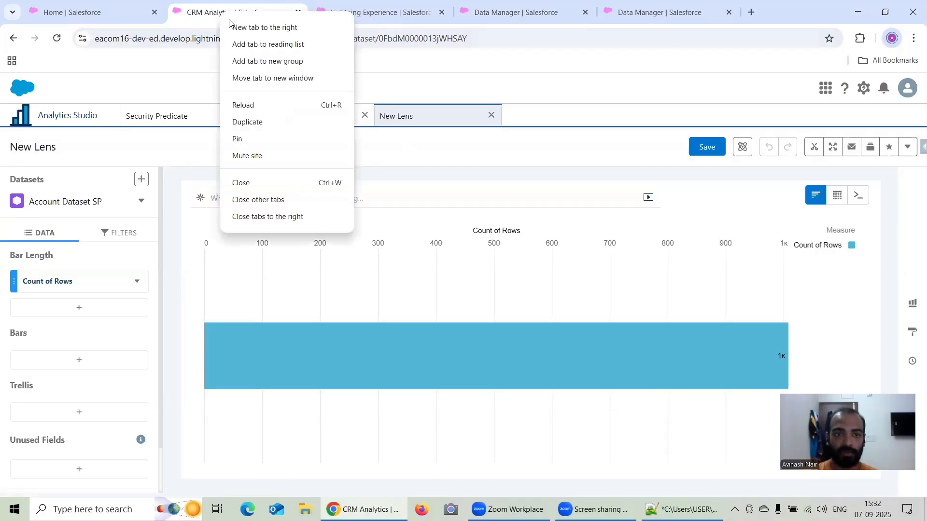
pyautogui.click(269, 123)
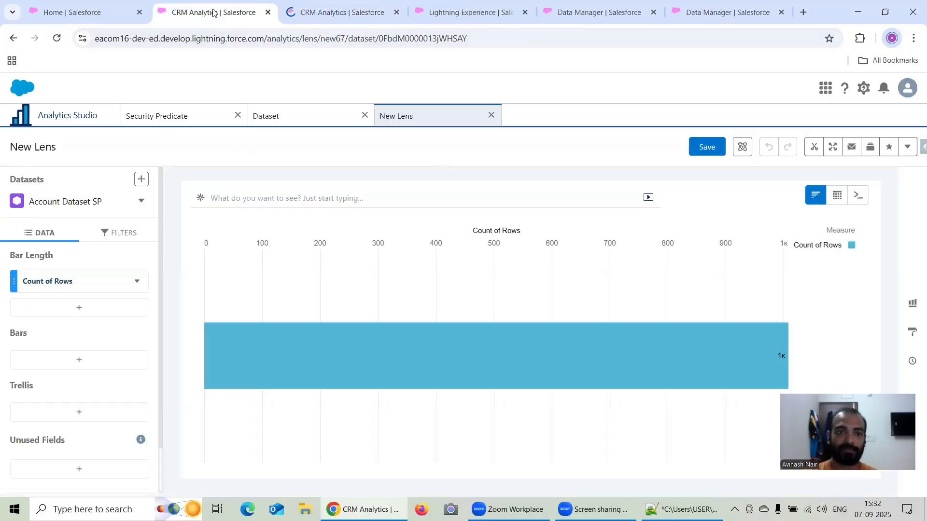
pyautogui.click(182, 118)
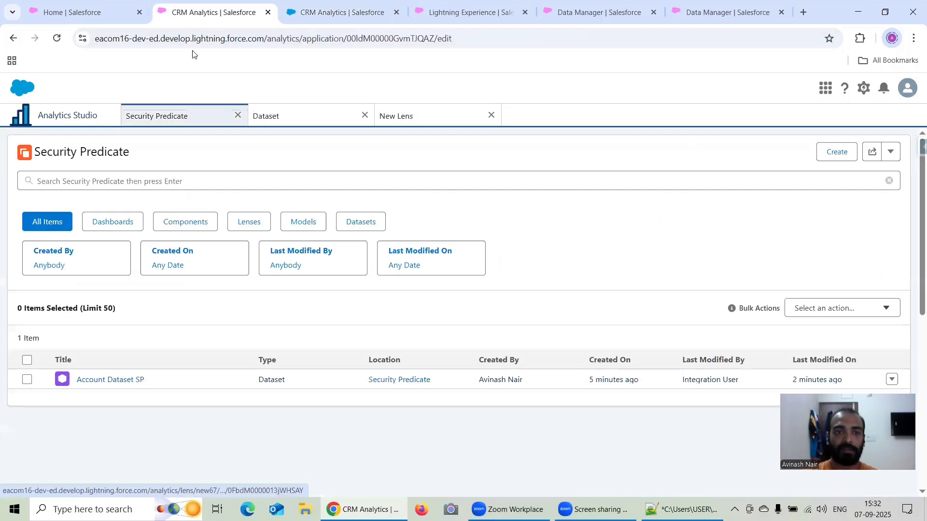
pyautogui.rightClick(208, 17)
pyautogui.click(251, 126)
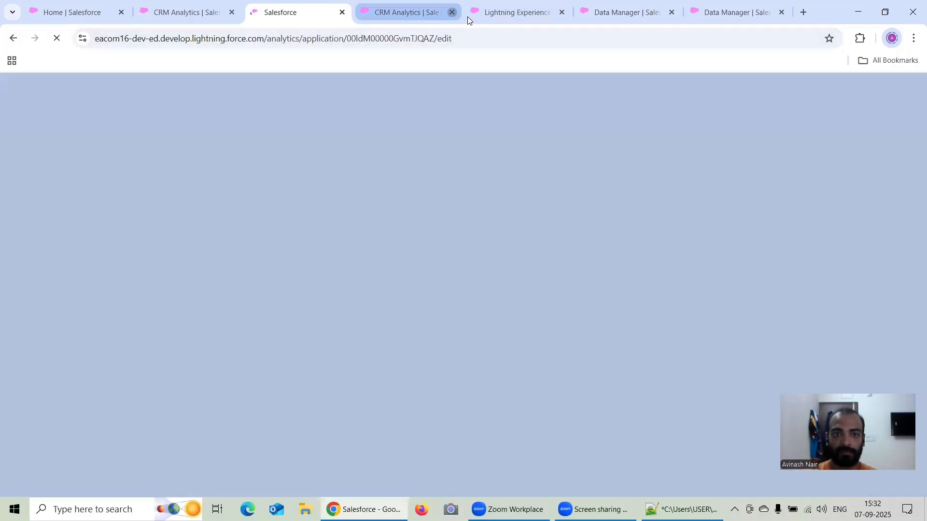
pyautogui.click(452, 13)
pyautogui.click(172, 15)
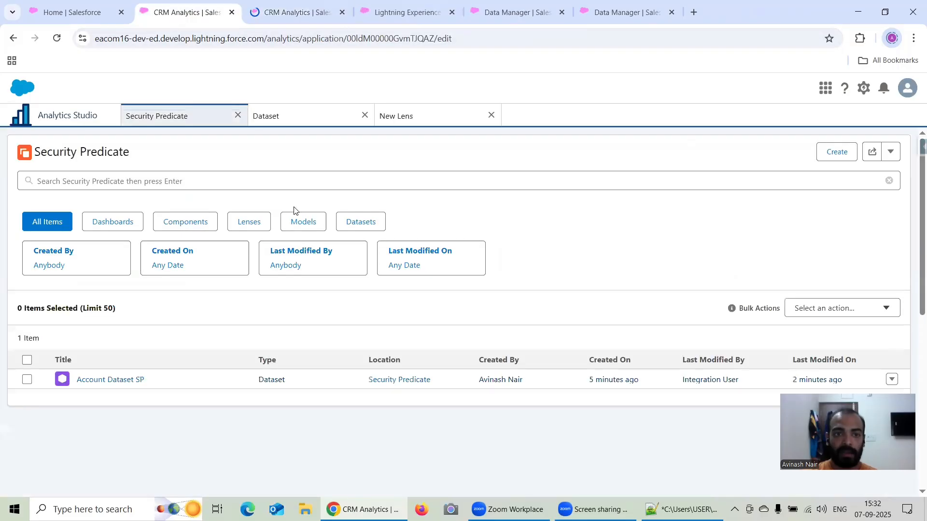
# Examine the lens's exact row count, group the bars by Industry to compare industries, and close the lens without saving.
pyautogui.click(282, 114)
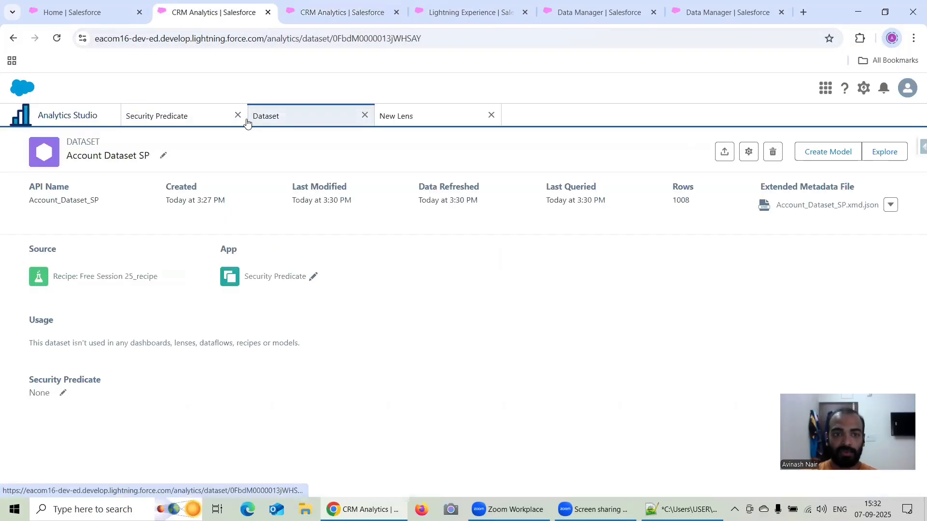
pyautogui.click(405, 117)
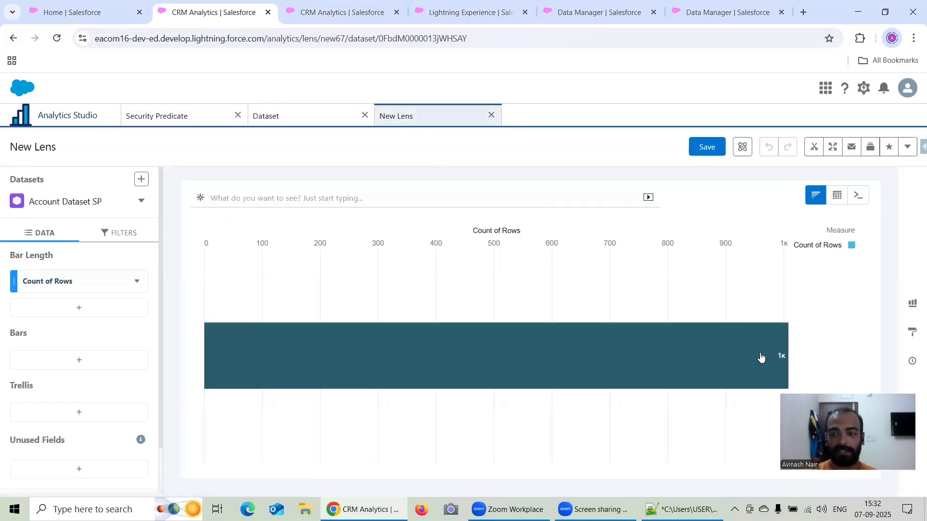
pyautogui.moveTo(784, 359)
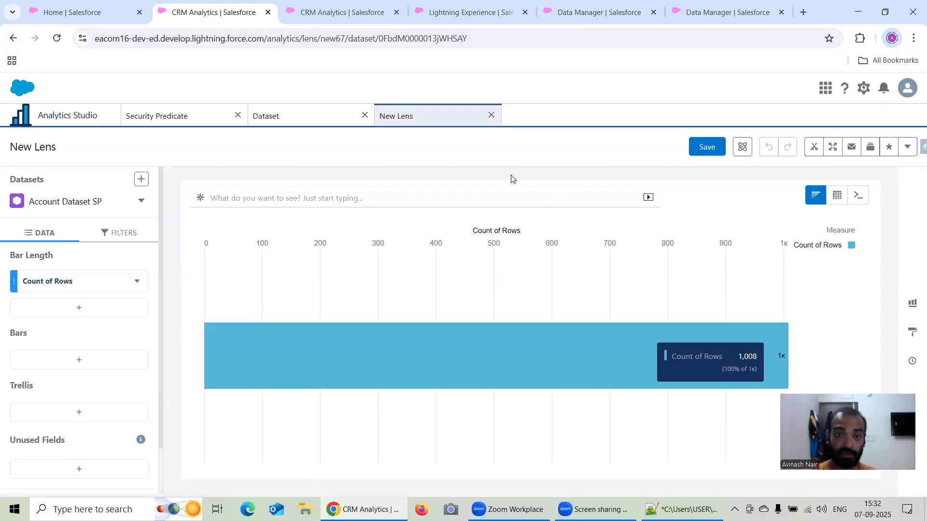
pyautogui.click(111, 361)
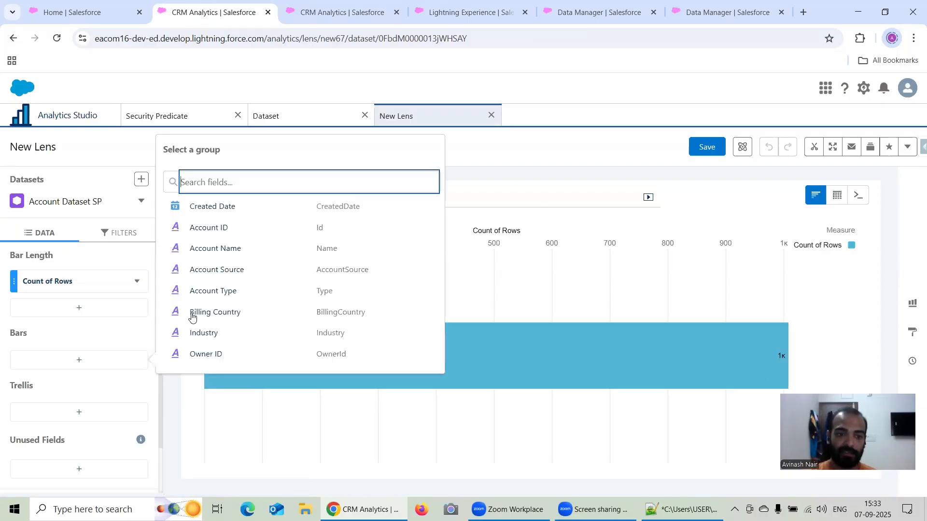
pyautogui.click(221, 335)
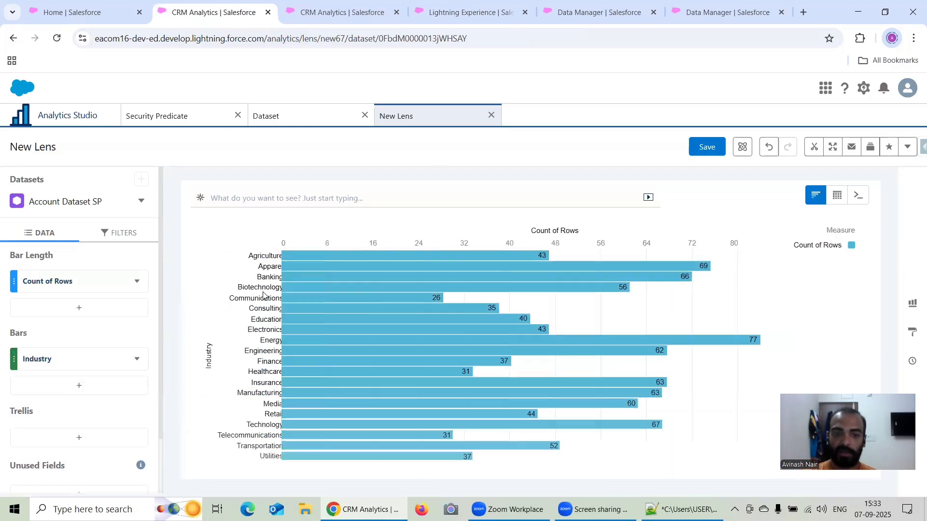
pyautogui.click(491, 115)
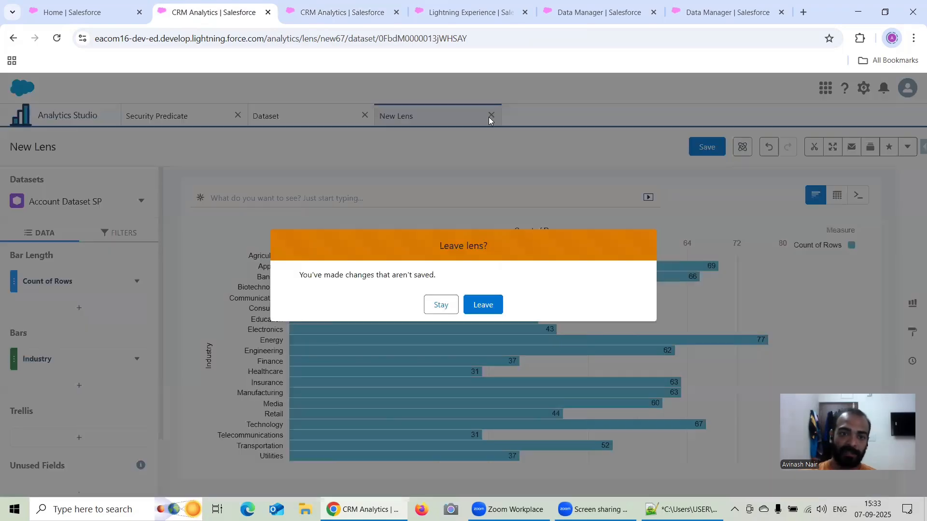
pyautogui.click(486, 303)
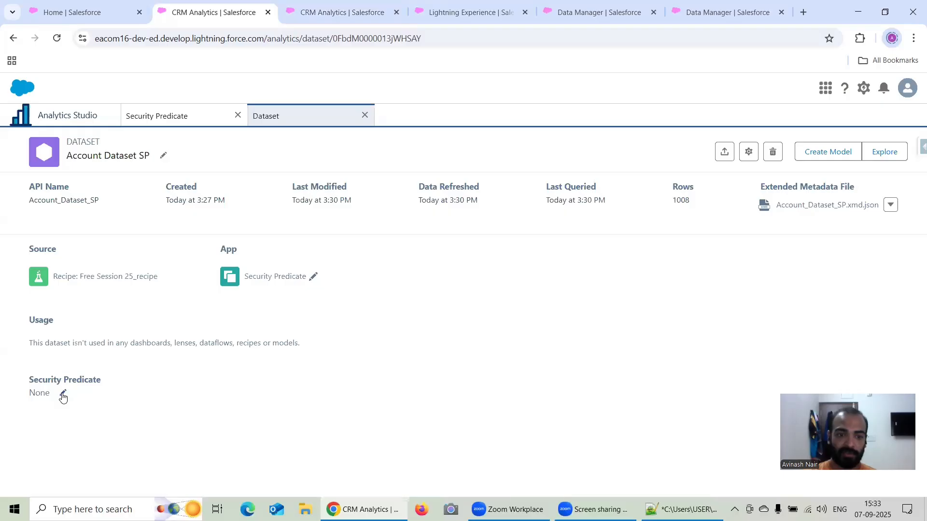
pyautogui.click(314, 277)
pyautogui.click(330, 280)
pyautogui.click(381, 239)
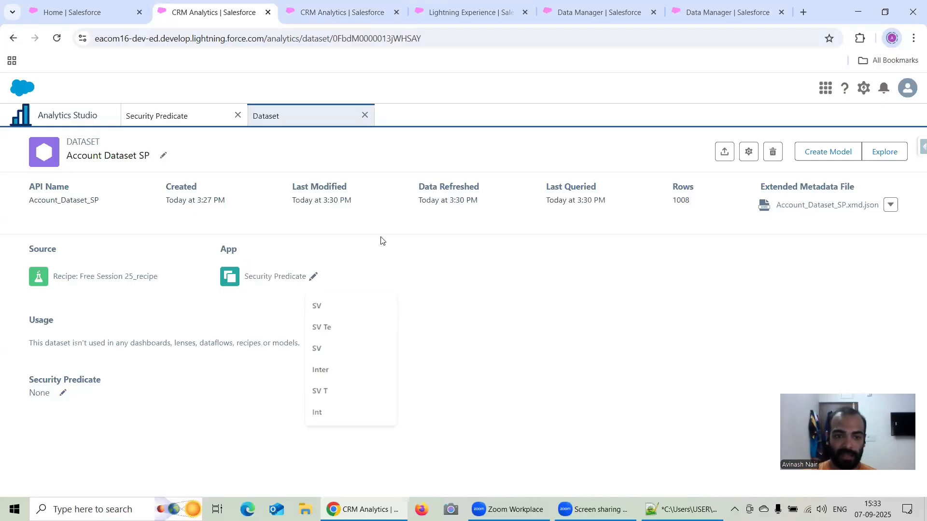
# Enter 'Agriculture' == "Agriculture" as the security predicate of Account Dataset SP.
pyautogui.click(64, 394)
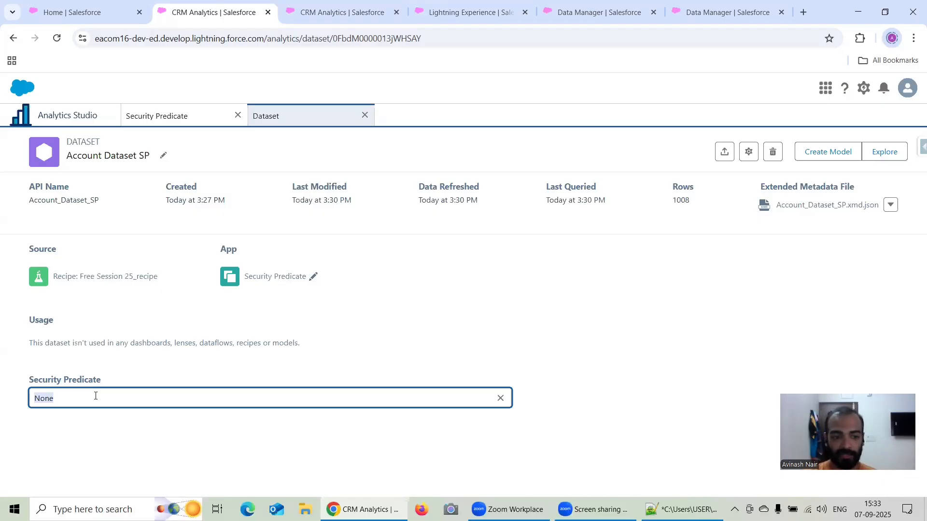
pyautogui.write("'")
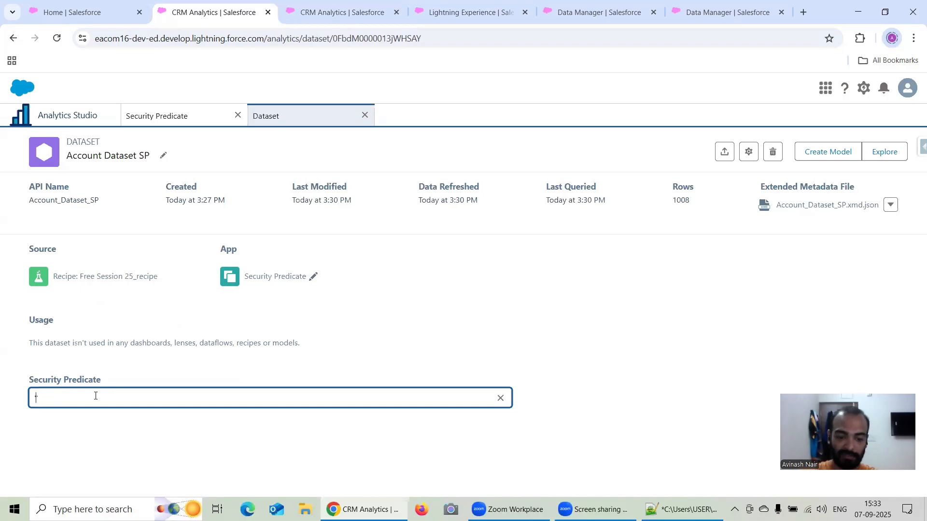
pyautogui.write('Agricult')
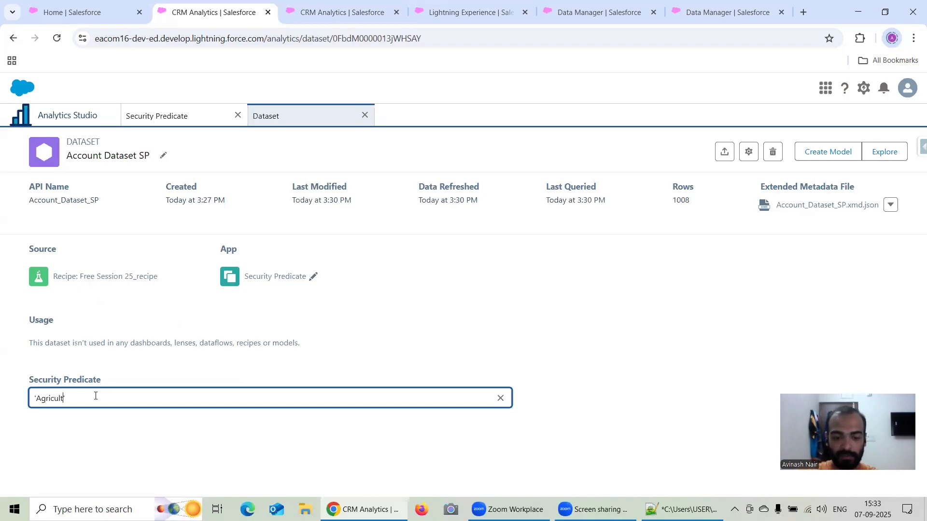
pyautogui.write("ure'")
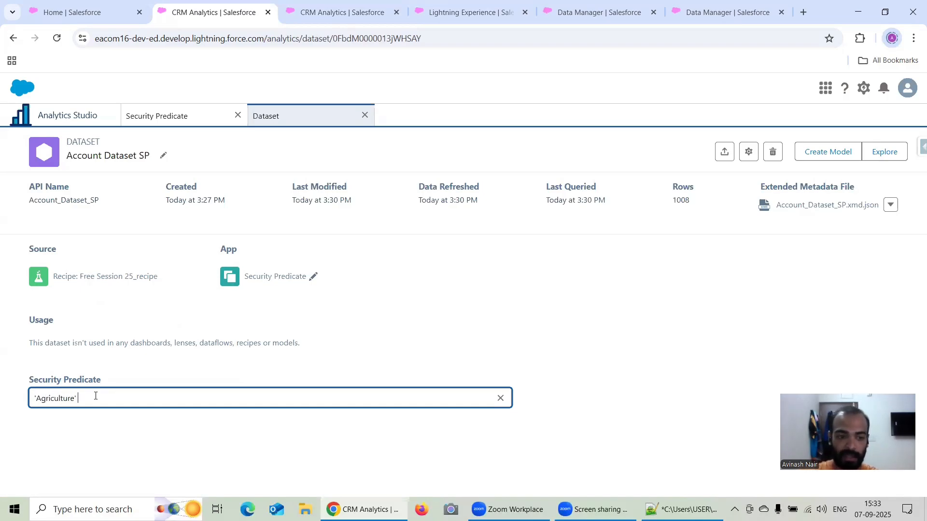
pyautogui.write(' == "')
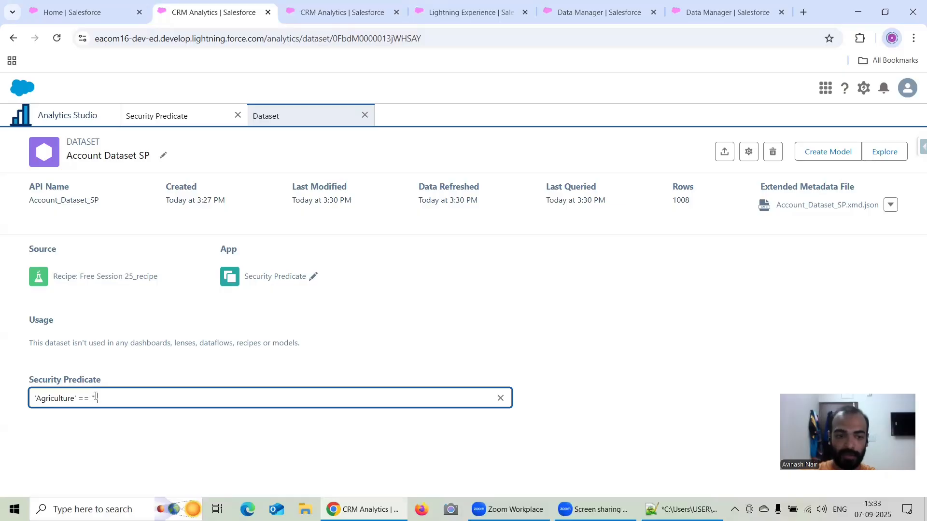
pyautogui.write('Agricu')
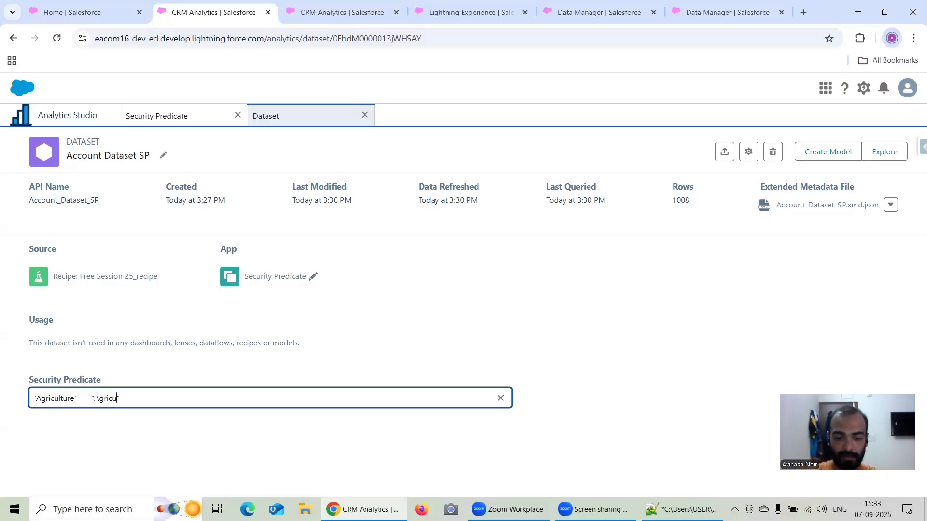
pyautogui.write('lture')
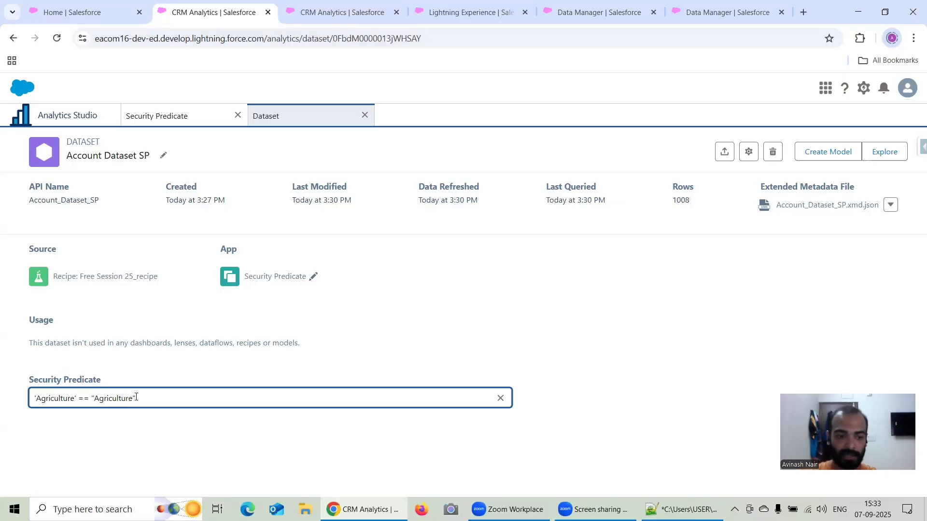
# Correct the field name in the security predicate so the expression reads 'Industry' == "Agriculture".
pyautogui.moveTo(136, 397); pyautogui.dragTo(12, 405)
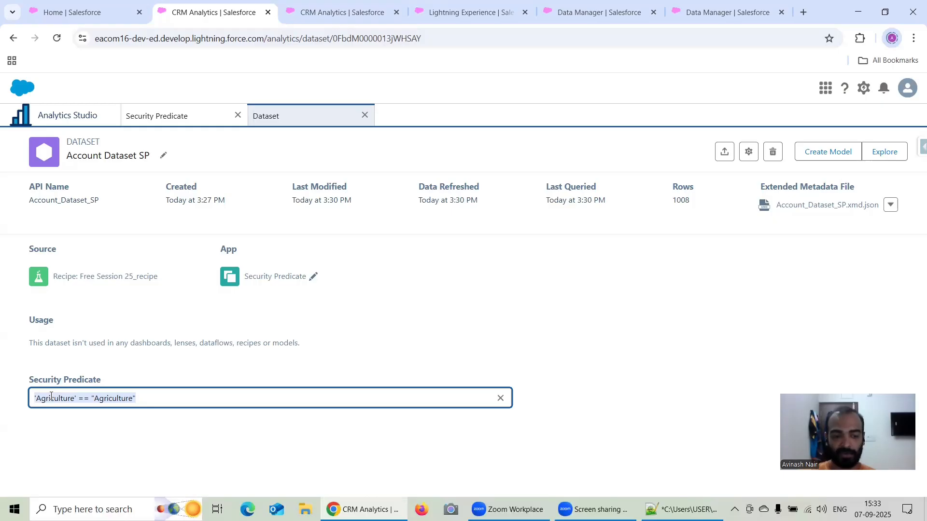
pyautogui.click(75, 397)
pyautogui.press('BackSpace')
pyautogui.press('BackSpace')
pyautogui.press('BackSpace')
pyautogui.press('BackSpace')
pyautogui.press('BackSpace')
pyautogui.press('BackSpace')
pyautogui.press('BackSpace')
pyautogui.press('BackSpace')
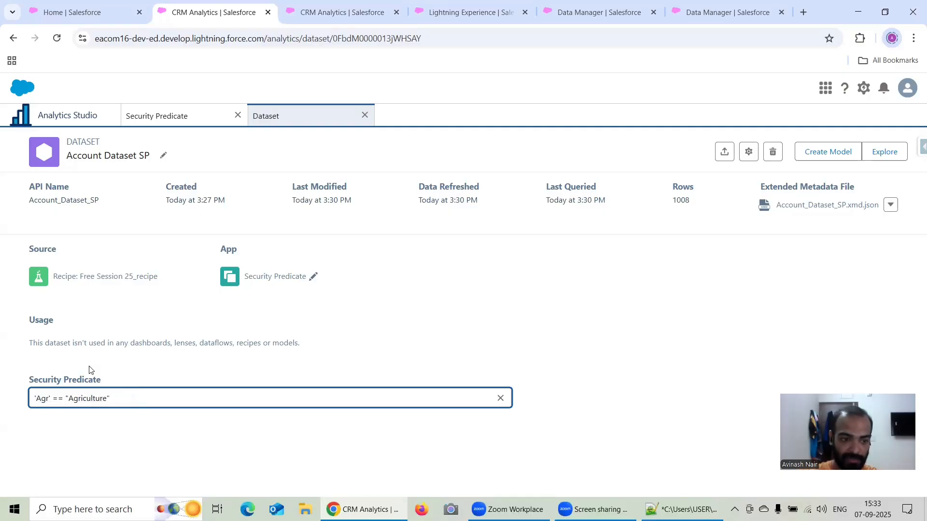
pyautogui.press('BackSpace')
pyautogui.press('BackSpace')
pyautogui.press('BackSpace')
pyautogui.write('In')
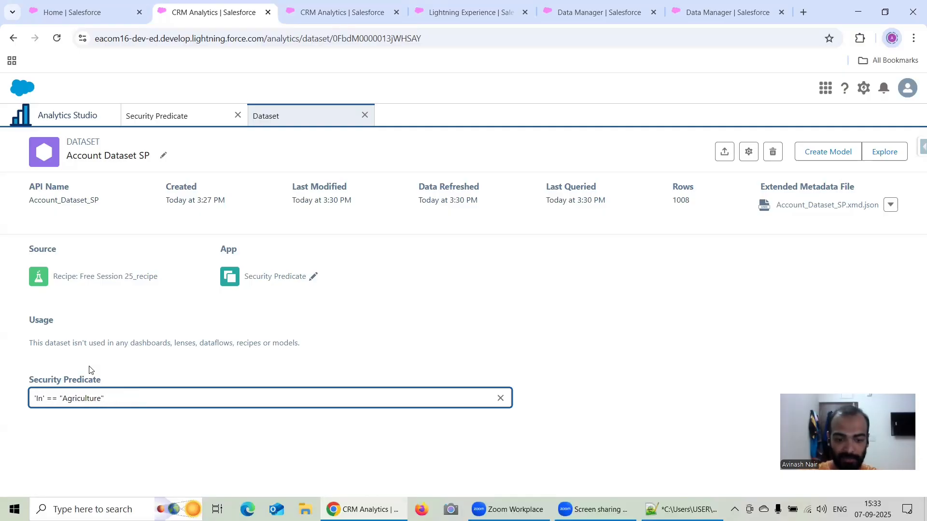
pyautogui.write('dustry')
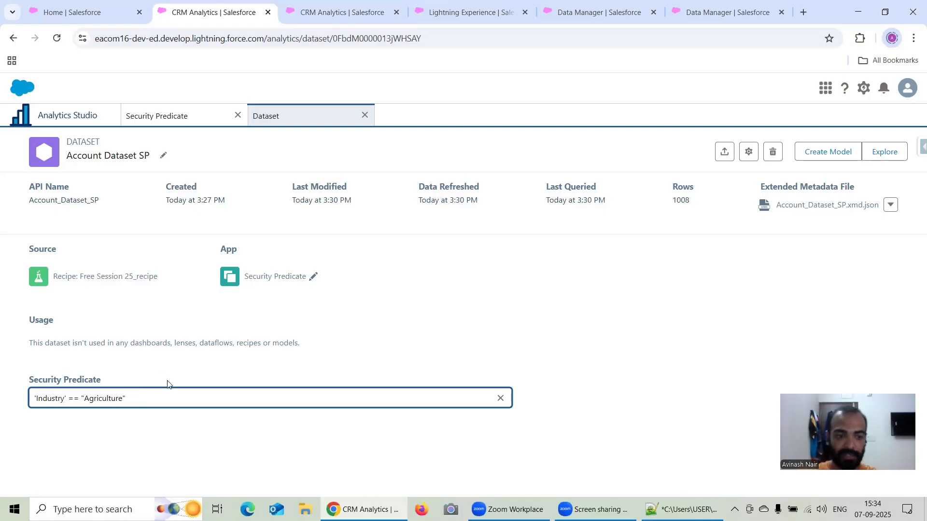
# Save the 'Industry' == "Agriculture" predicate on Account Dataset SP, acknowledge the security notice, and reload the dataset page.
pyautogui.moveTo(149, 397); pyautogui.dragTo(9, 404)
pyautogui.hotkey('ctrl', 'c')
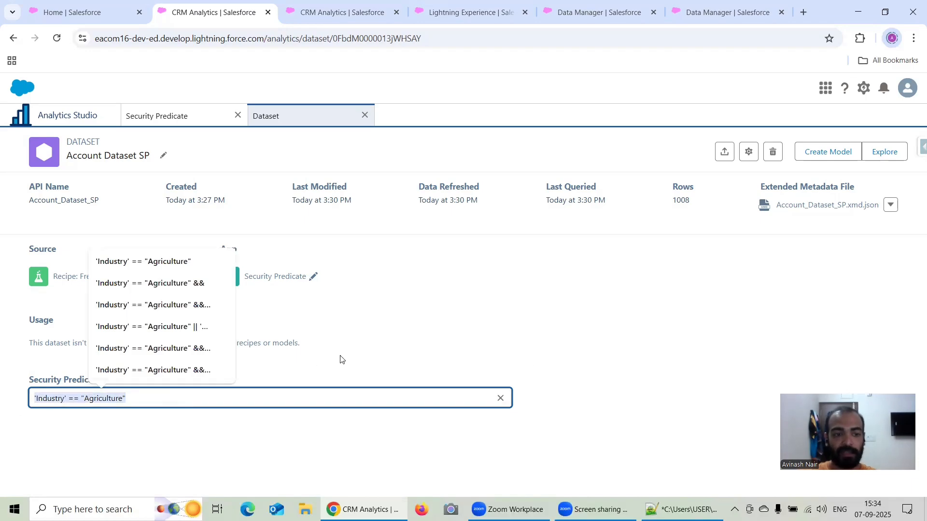
pyautogui.press('Return')
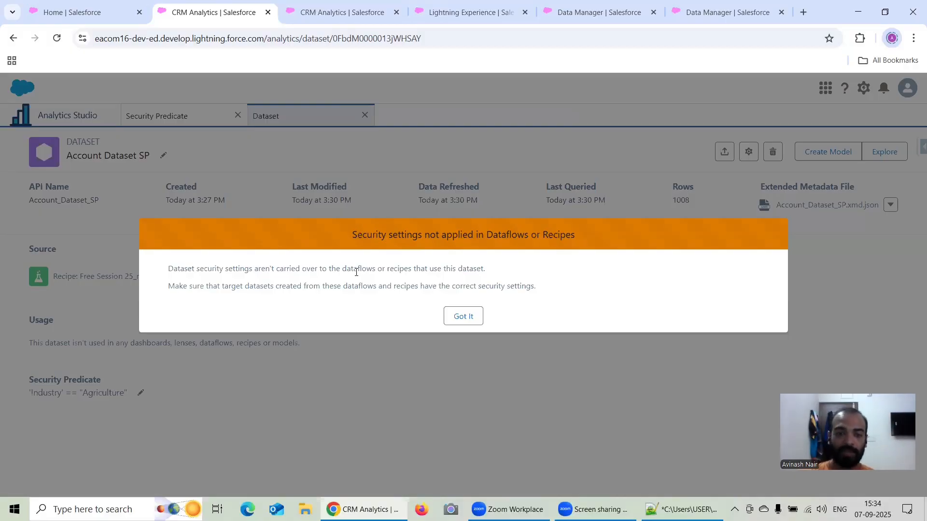
pyautogui.click(465, 318)
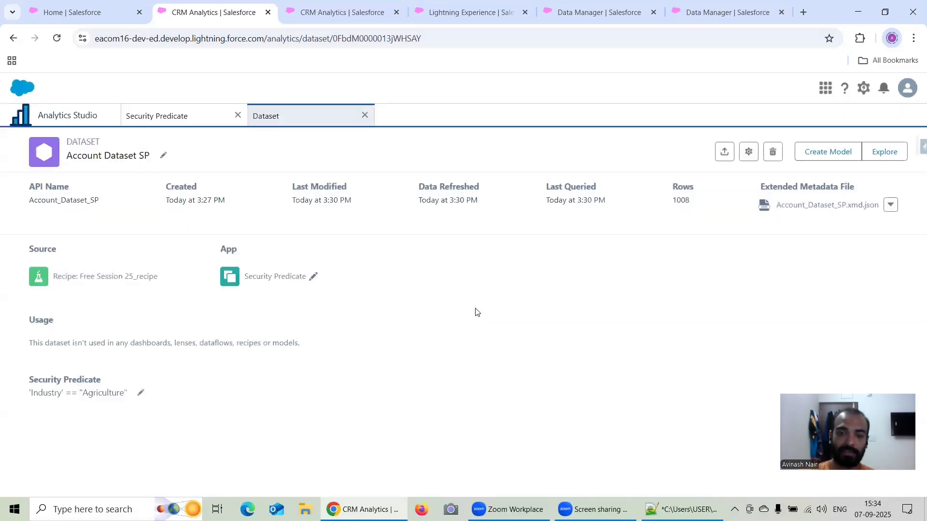
pyautogui.click(56, 39)
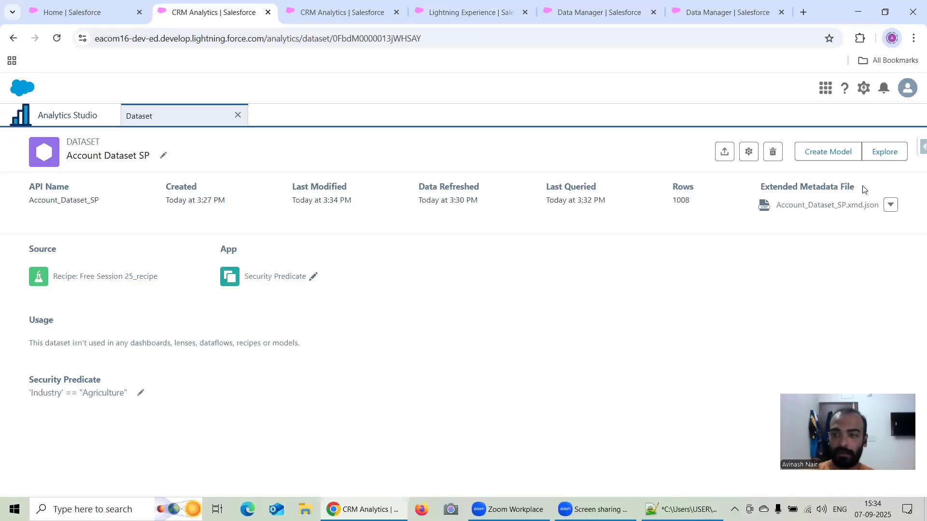
# Explore Account Dataset SP in a new lens, examine the row count grouped by Industry, and close the lens without saving.
pyautogui.click(883, 153)
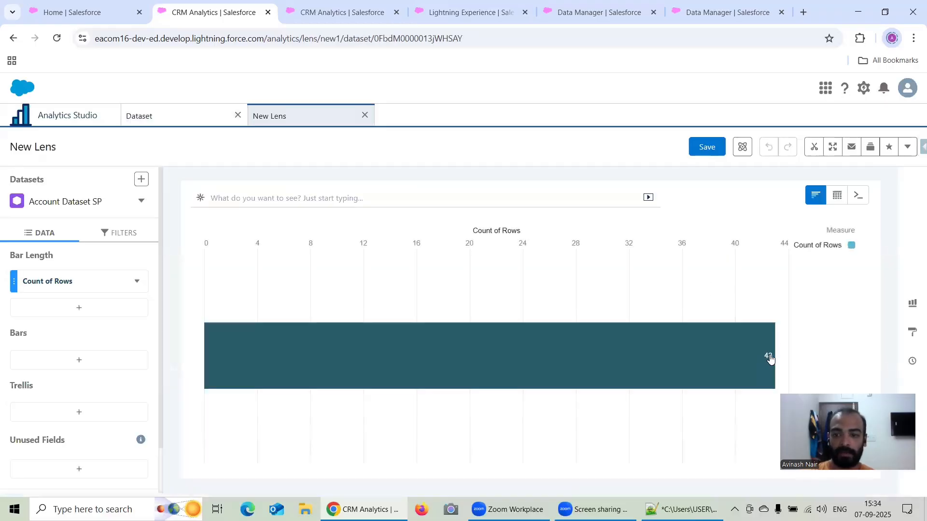
pyautogui.moveTo(771, 360)
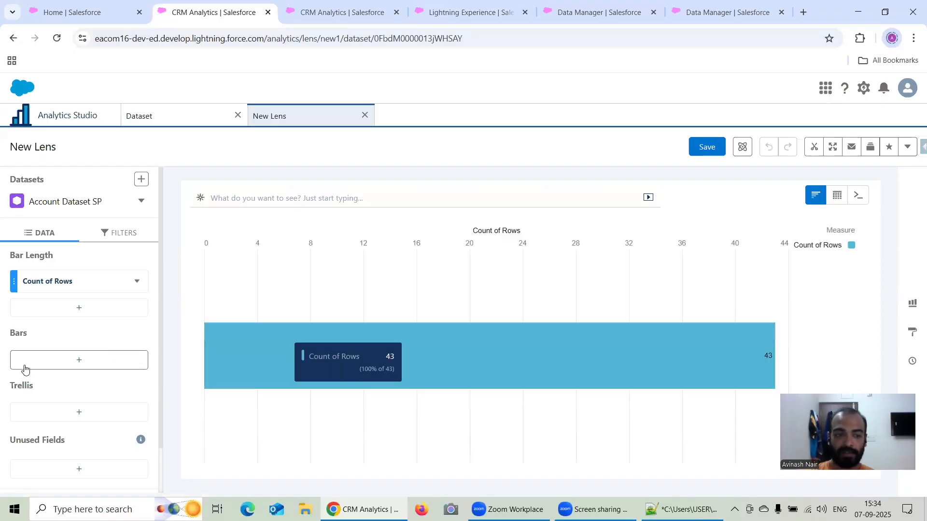
pyautogui.click(78, 360)
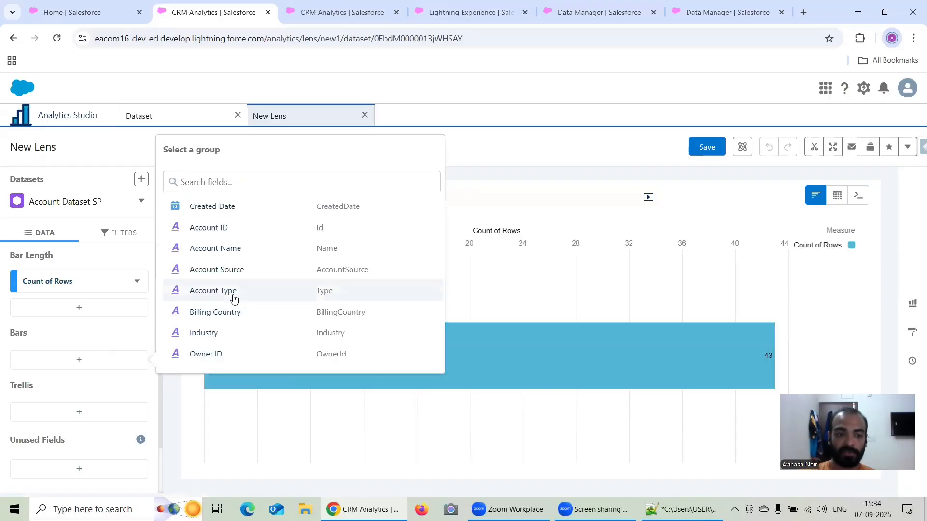
pyautogui.click(216, 336)
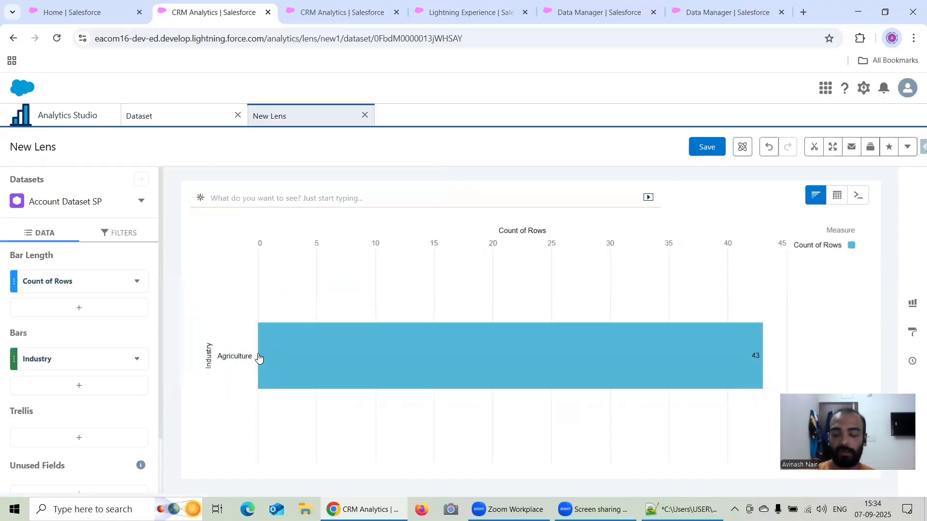
pyautogui.moveTo(258, 357)
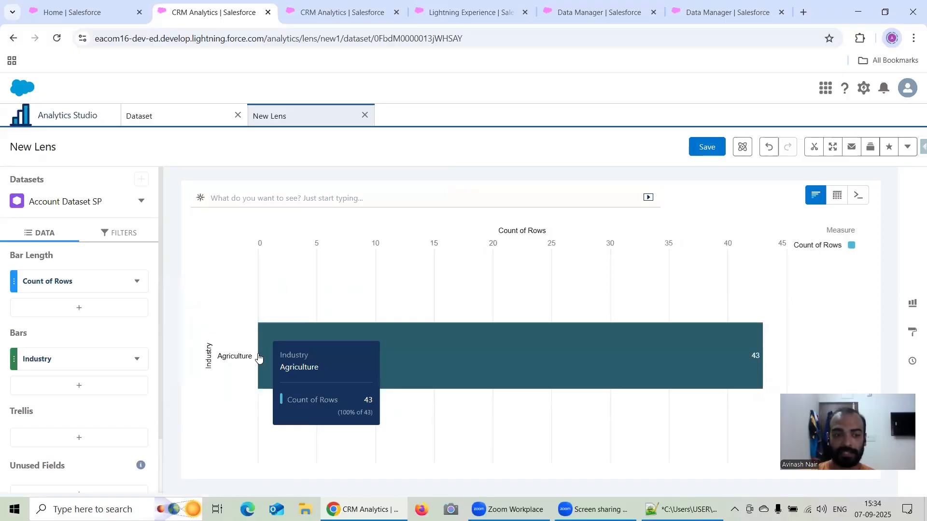
pyautogui.click(365, 115)
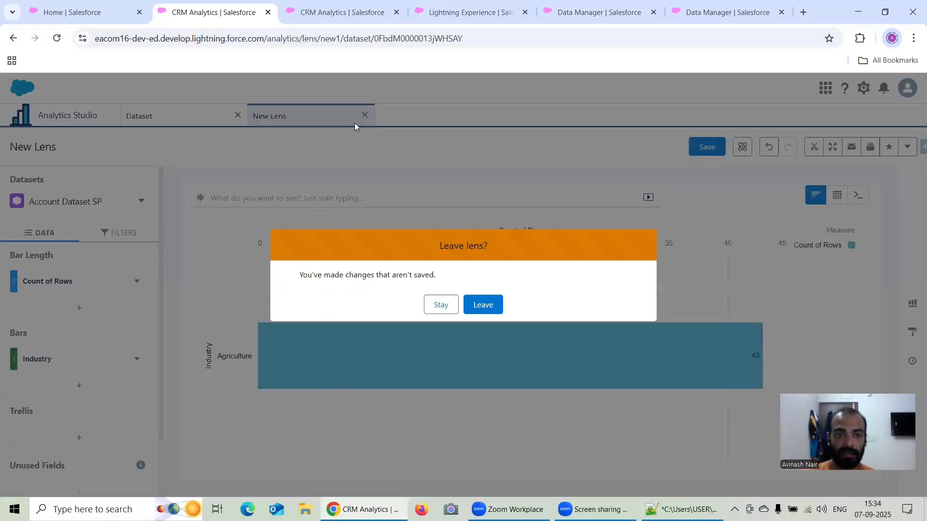
pyautogui.click(483, 304)
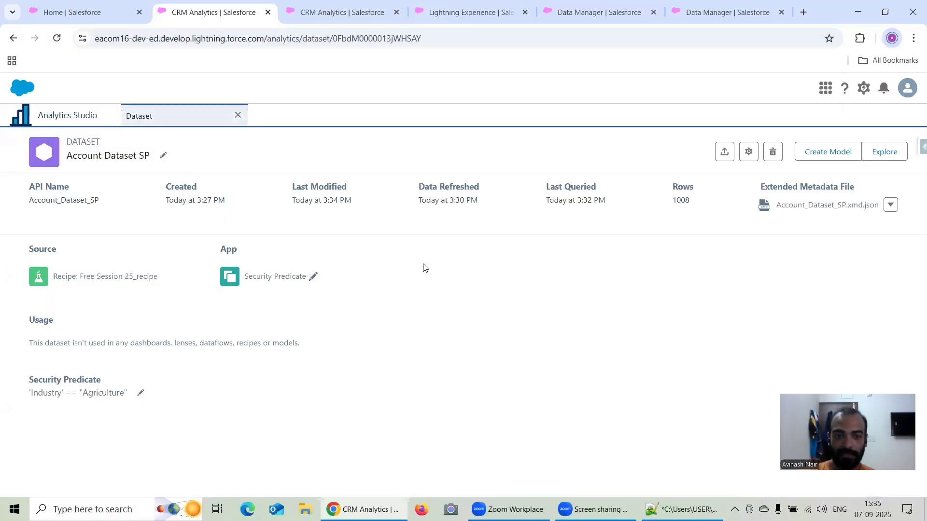
# Set the security predicate of the Account Dataset output node in recipe Free Session 25 to 'Industry' == "Agriculture", then save and run the recipe.
pyautogui.click(705, 18)
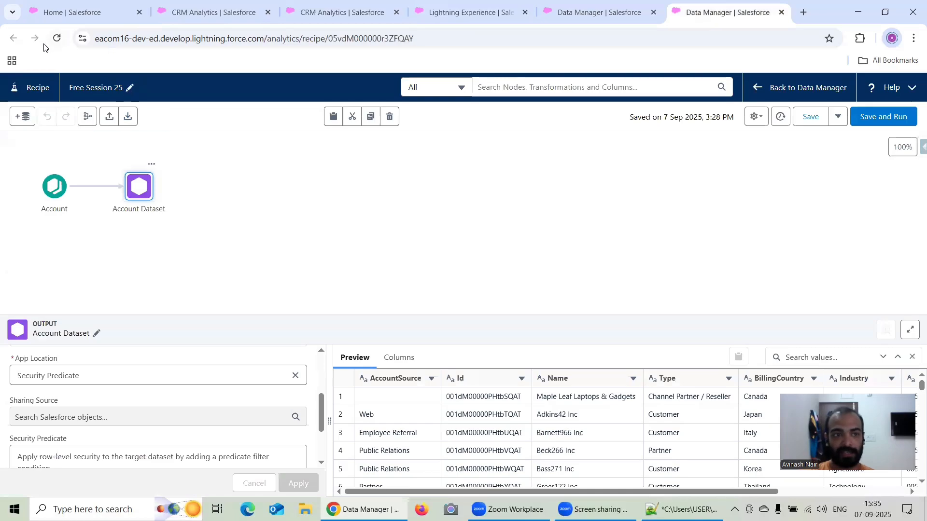
pyautogui.click(56, 38)
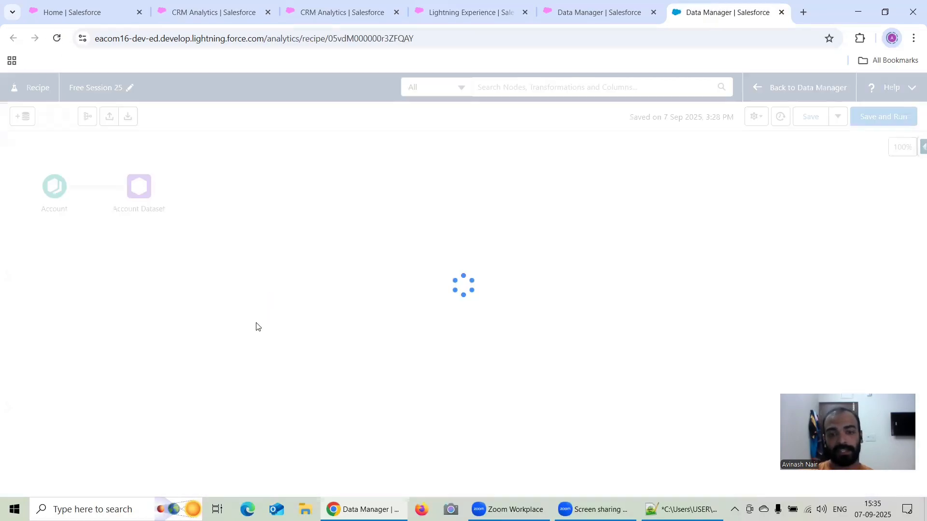
pyautogui.click(139, 187)
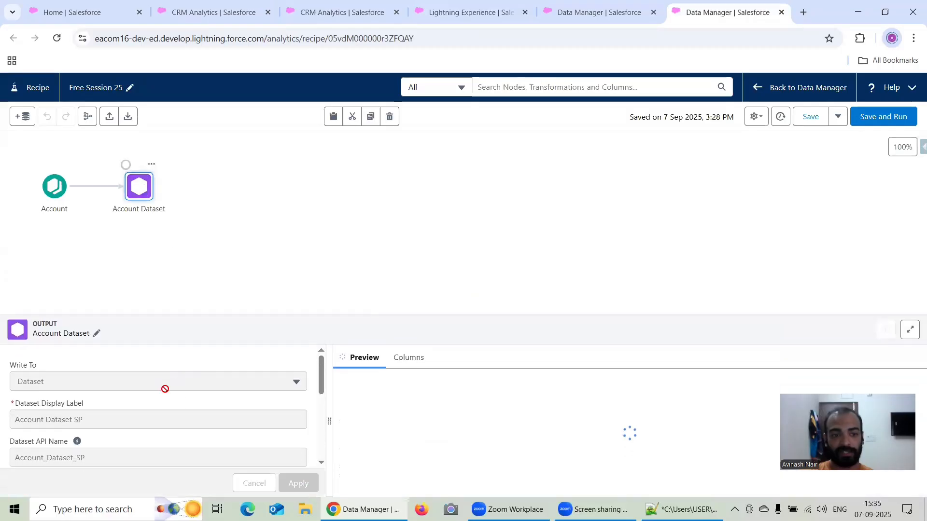
pyautogui.scroll(-5, 165, 388)
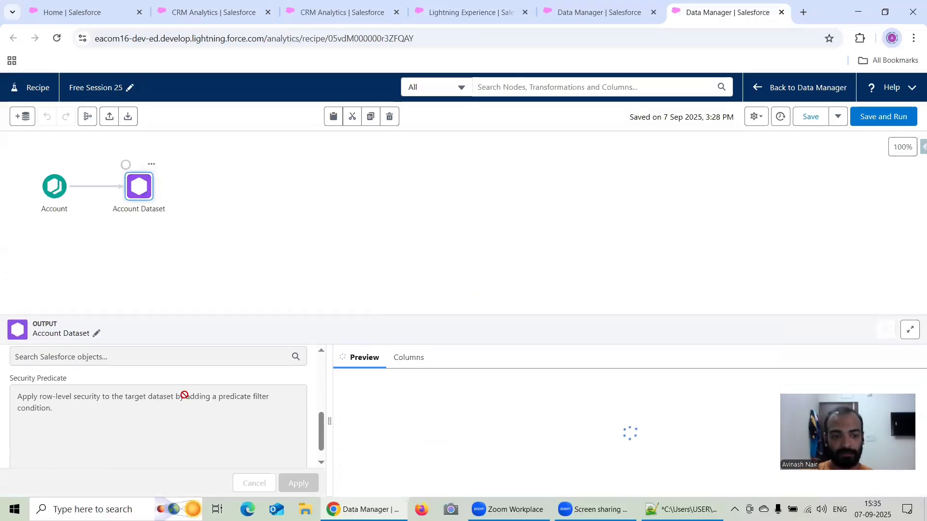
pyautogui.click(79, 454)
pyautogui.scroll(-2, 145, 389)
pyautogui.hotkey('ctrl', 'v')
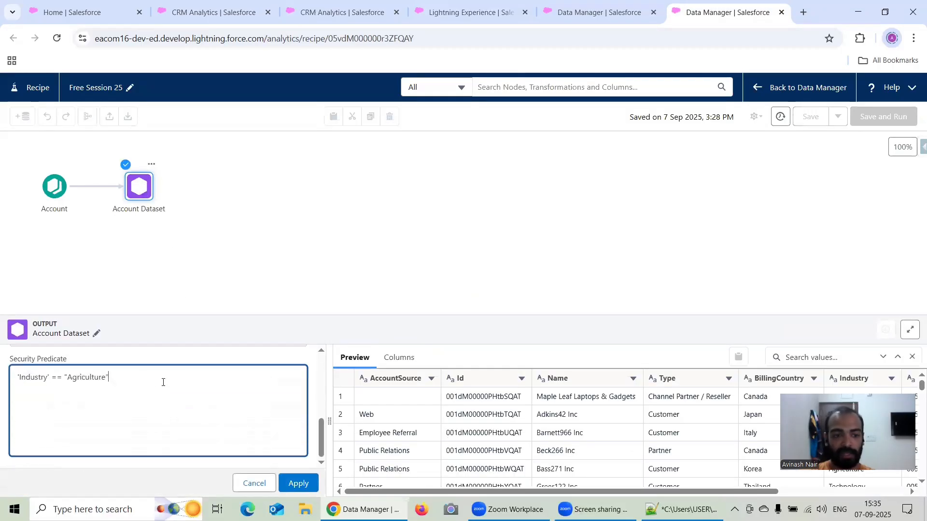
pyautogui.click(299, 483)
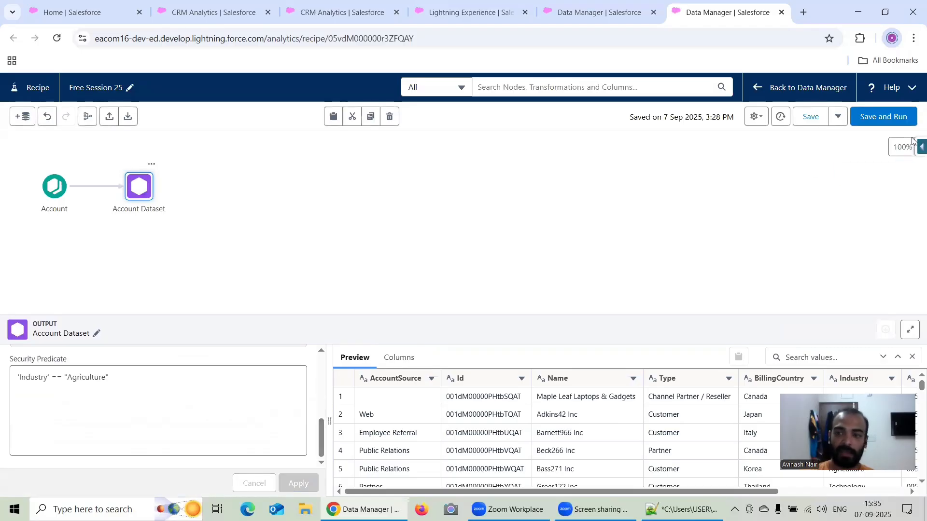
pyautogui.click(883, 117)
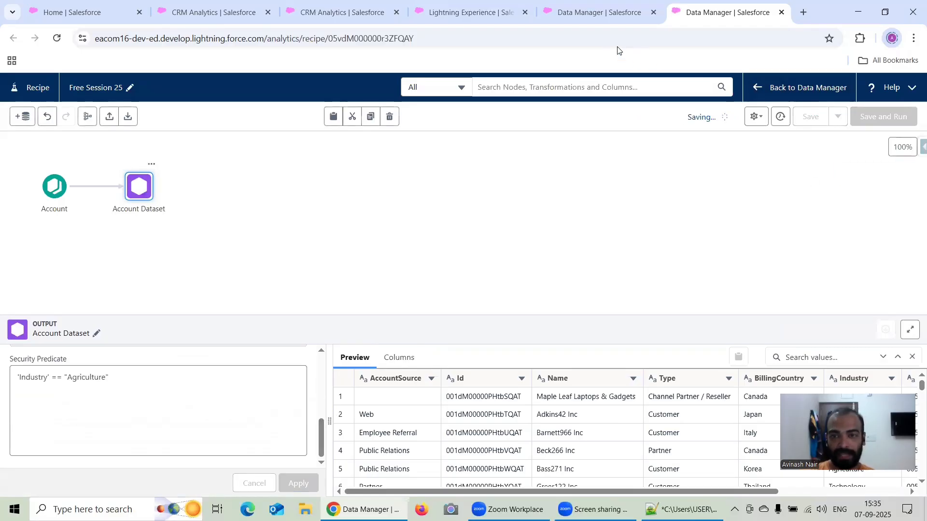
# Check the job monitor in Data Manager and the Security Predicate app, and return to the Account Dataset SP page.
pyautogui.click(588, 20)
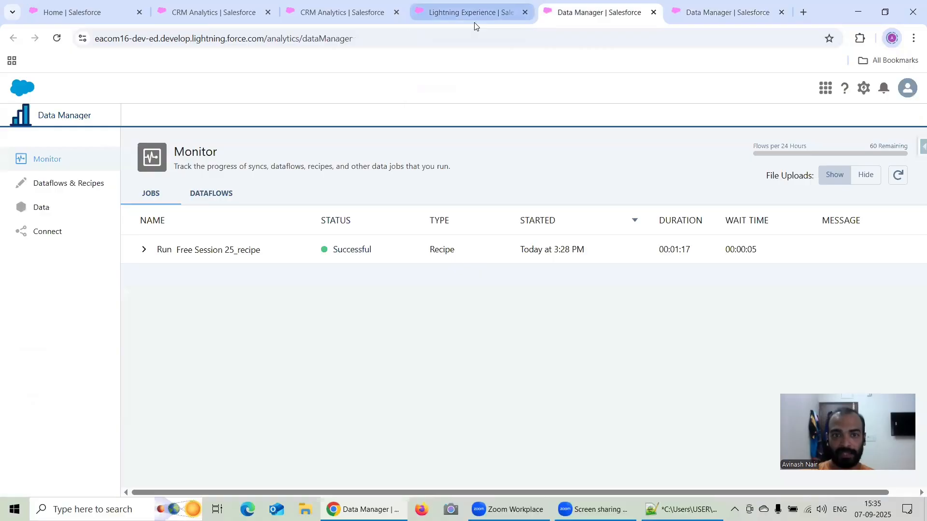
pyautogui.click(474, 20)
pyautogui.click(329, 21)
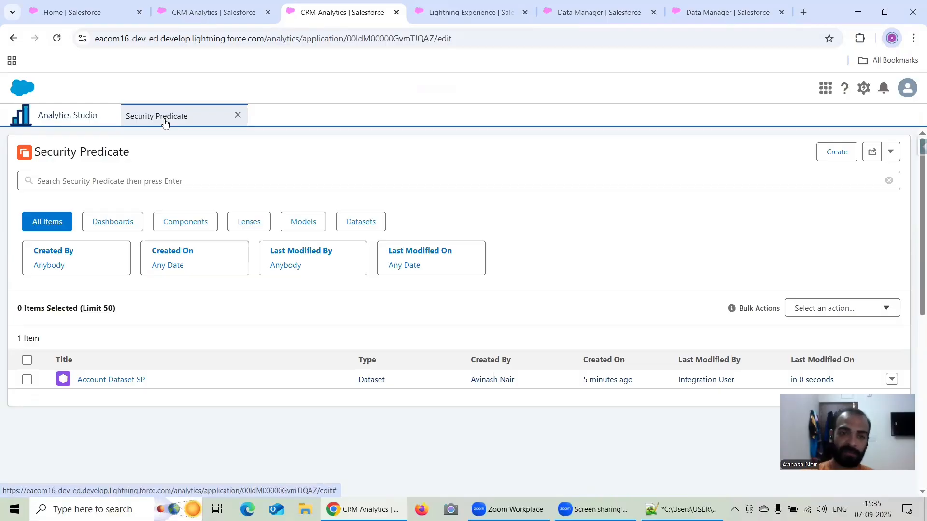
pyautogui.click(208, 12)
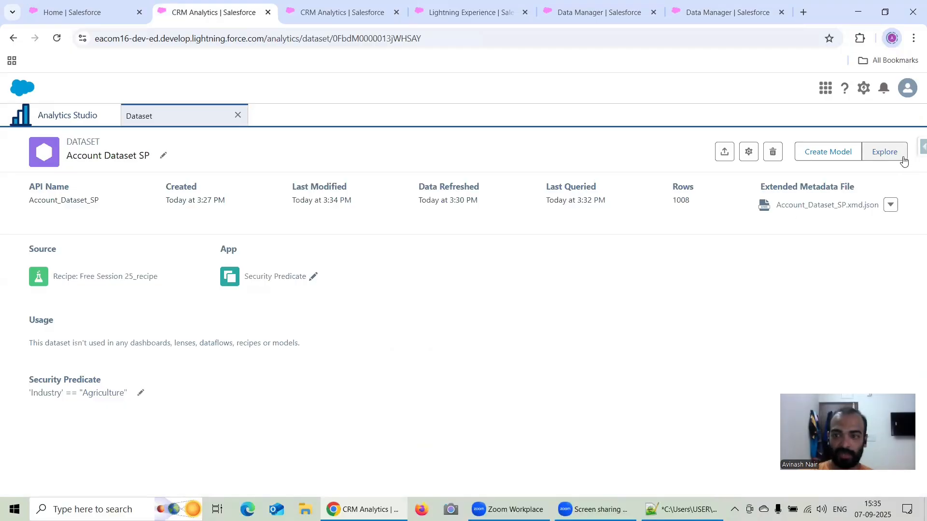
# Extend the security predicate of Account Dataset SP to 'Industry' == "Agriculture" && 'Type' == "Partner", save it, and acknowledge the security notice.
pyautogui.click(139, 397)
pyautogui.click(160, 399)
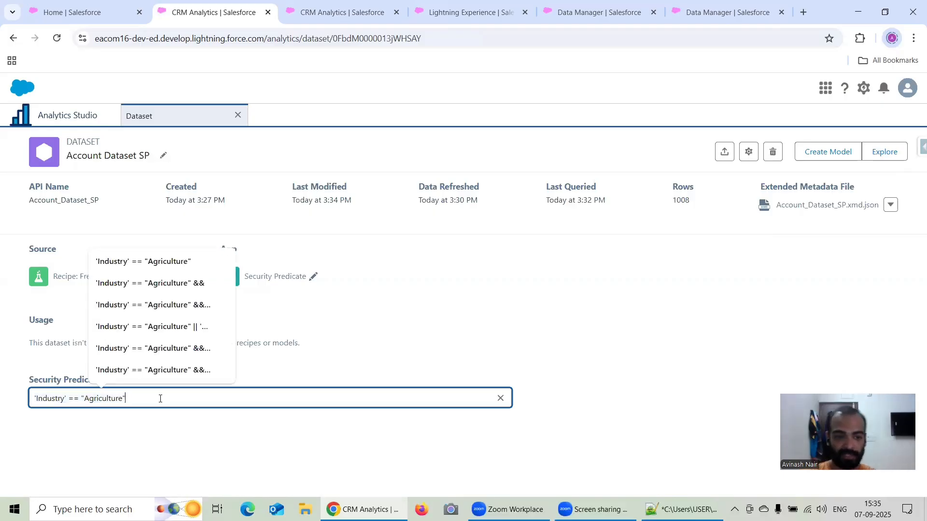
pyautogui.write('&&')
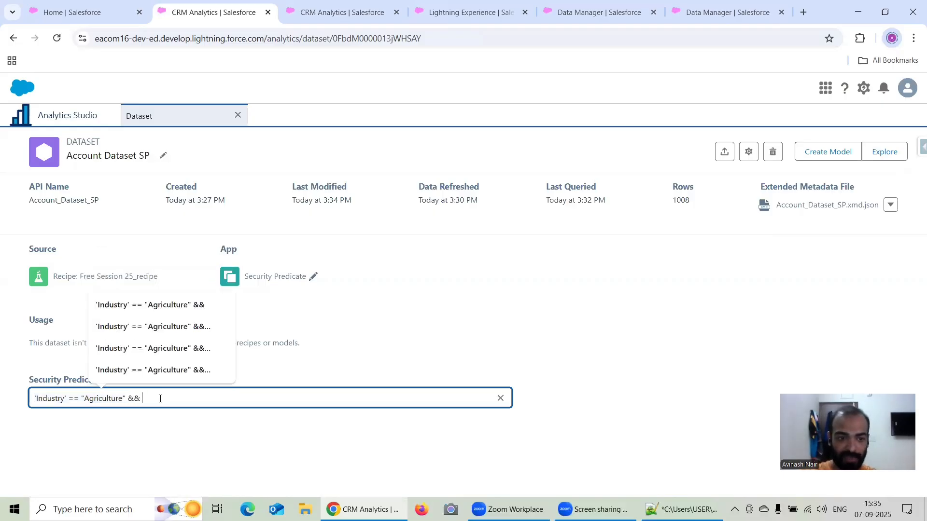
pyautogui.write(" '")
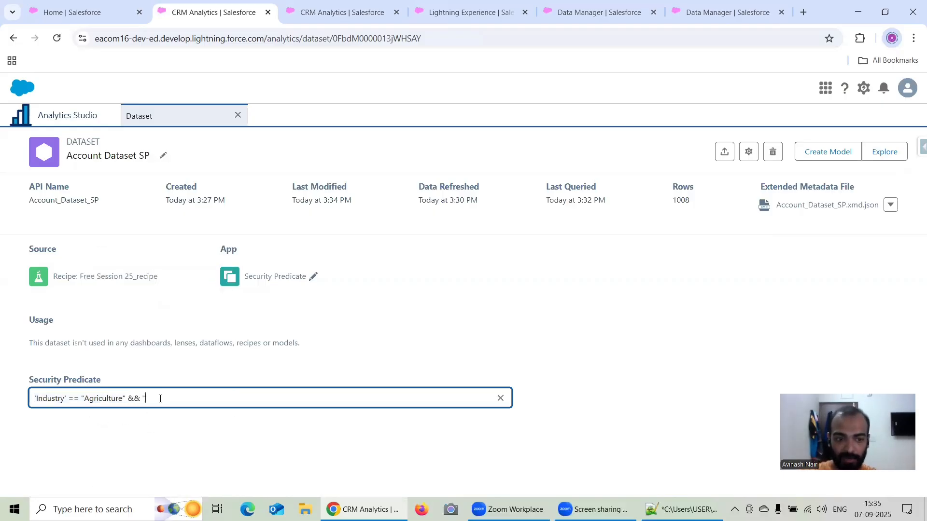
pyautogui.write("Type' =")
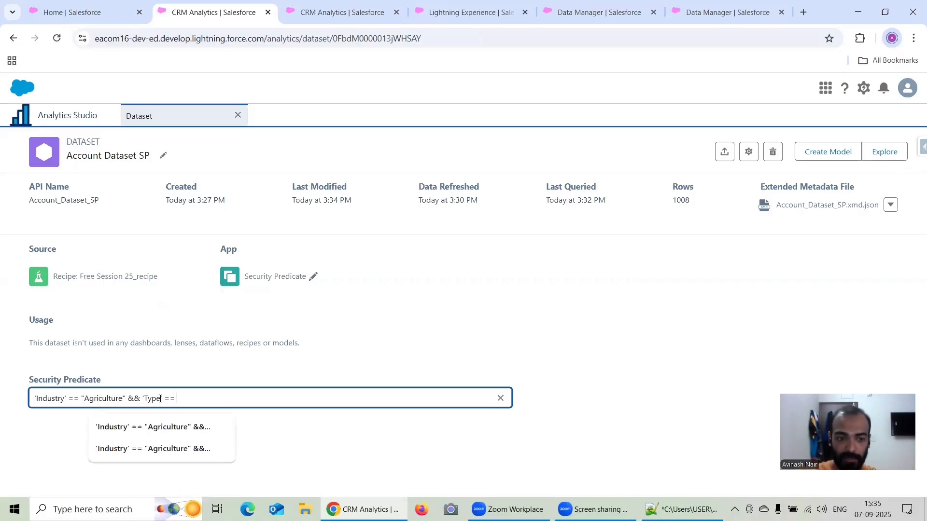
pyautogui.write('= ""Partner')
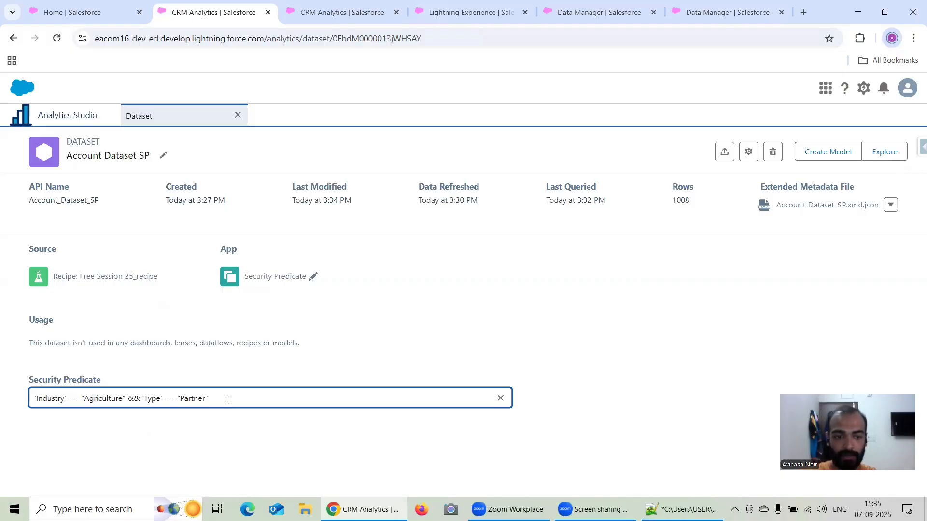
pyautogui.moveTo(222, 399); pyautogui.dragTo(27, 399)
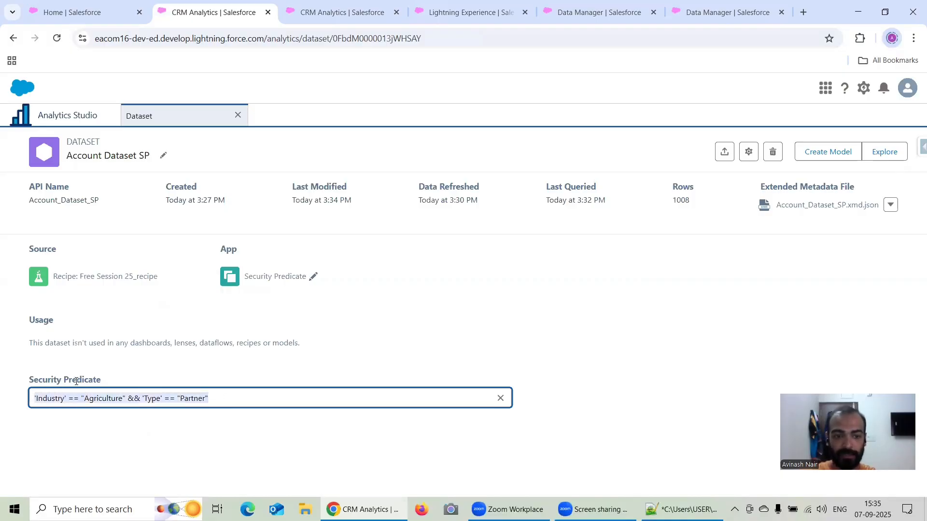
pyautogui.click(285, 18)
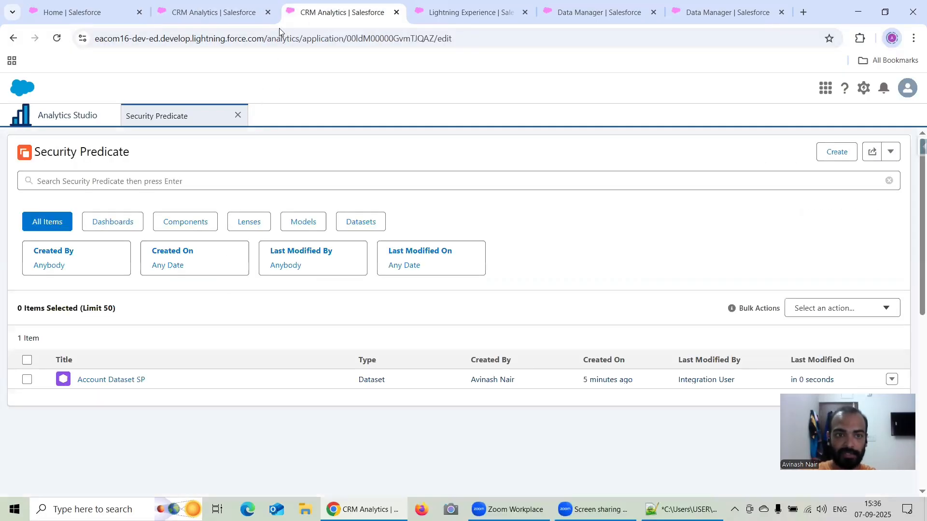
pyautogui.click(265, 15)
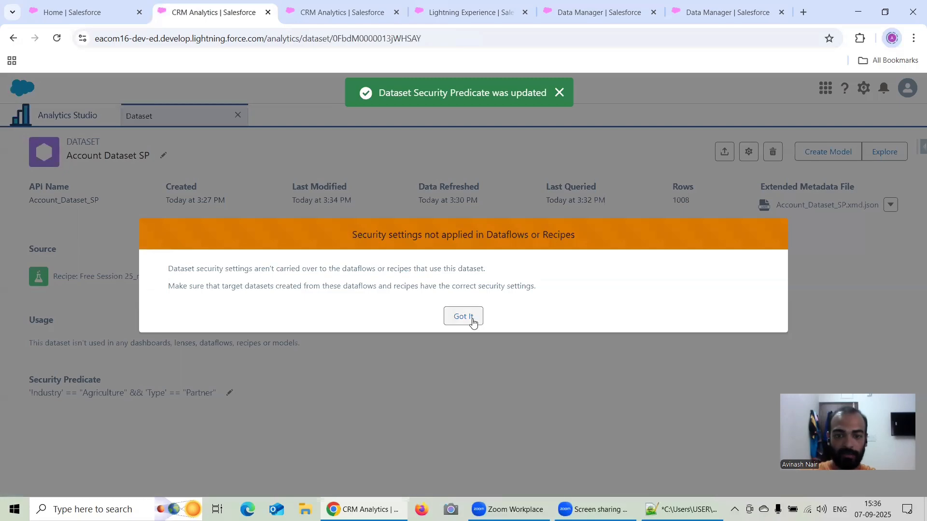
pyautogui.click(463, 316)
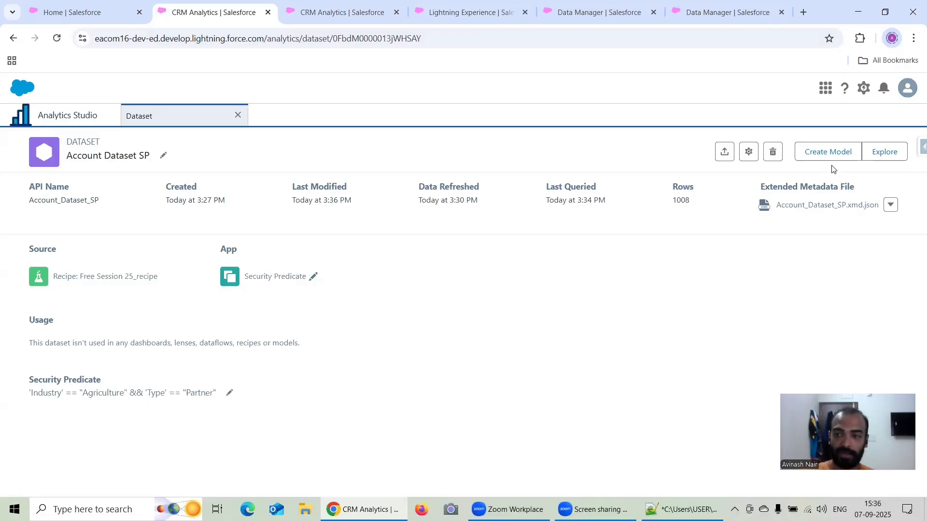
# Explore Account Dataset SP in a new lens and group the row count by Industry and Account Type to check the filtering.
pyautogui.click(883, 154)
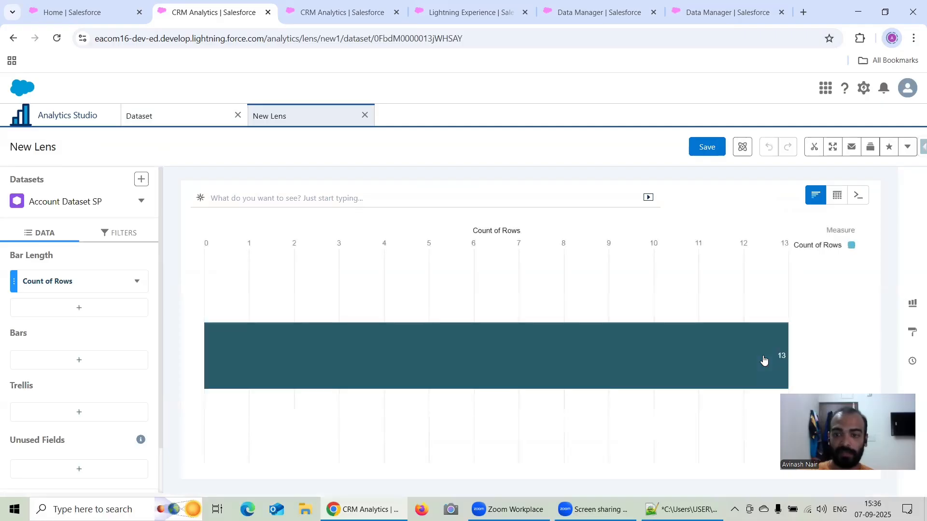
pyautogui.click(57, 364)
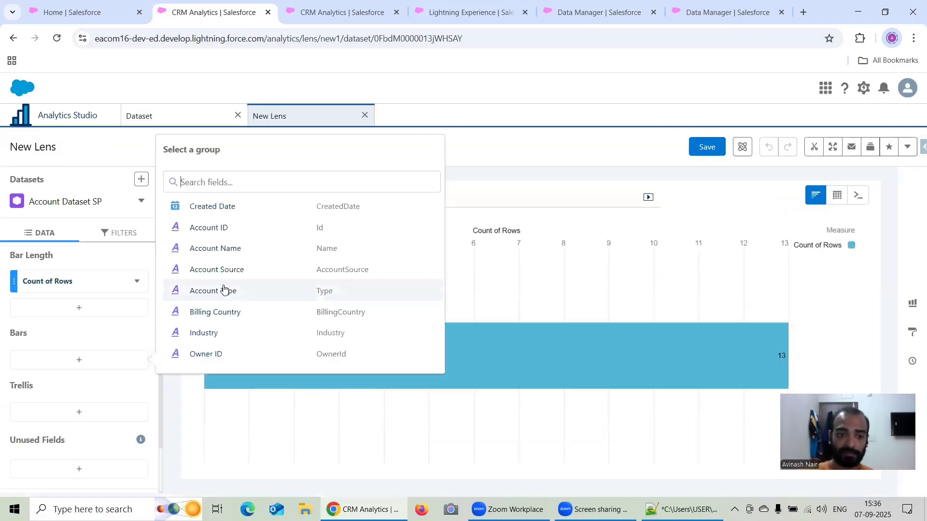
pyautogui.click(225, 332)
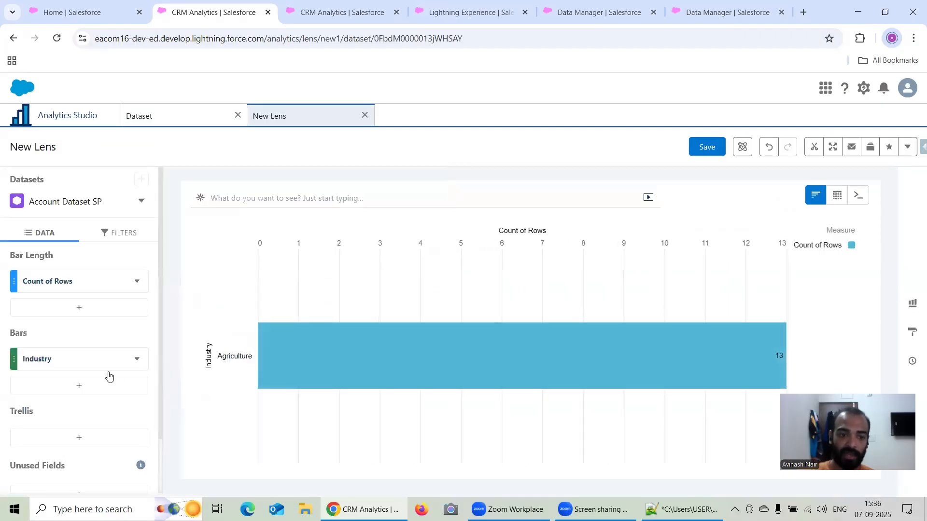
pyautogui.click(143, 362)
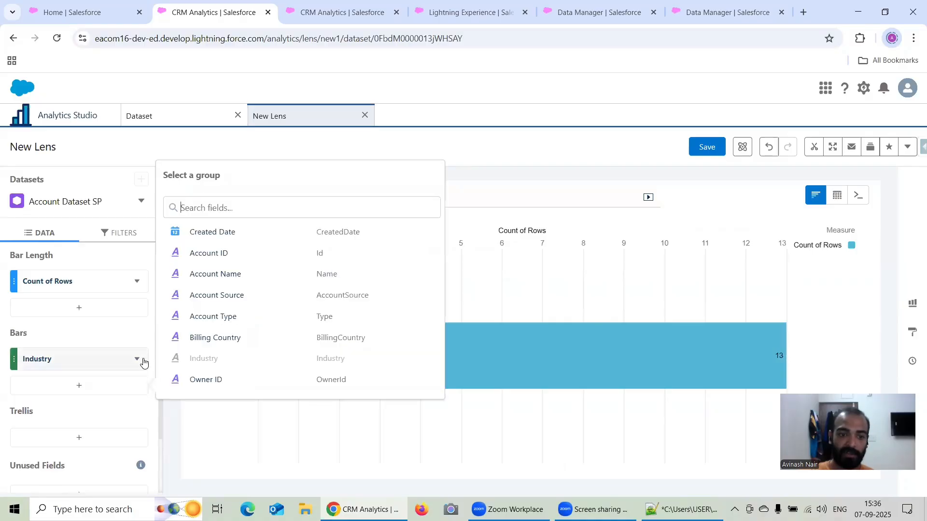
pyautogui.click(250, 316)
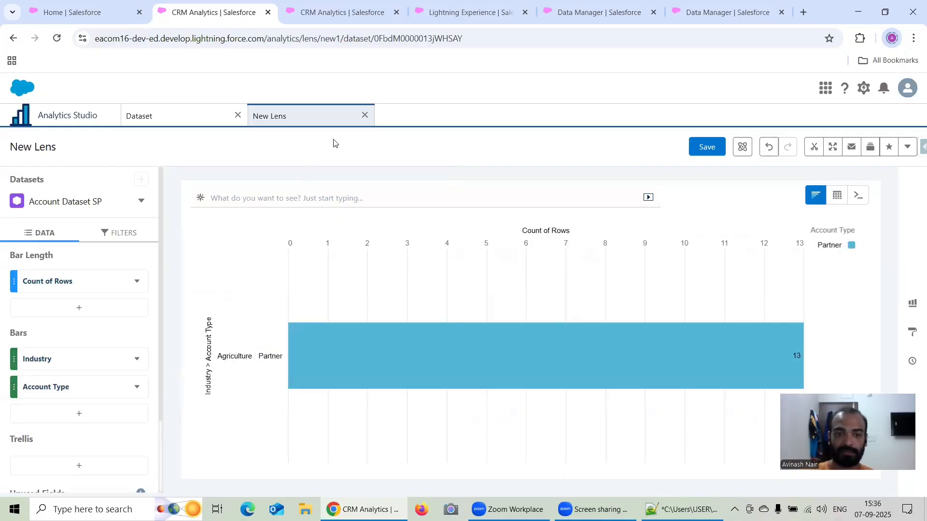
# Leave the unsaved lens and enclose the existing security predicate of Account Dataset SP in parentheses.
pyautogui.click(365, 116)
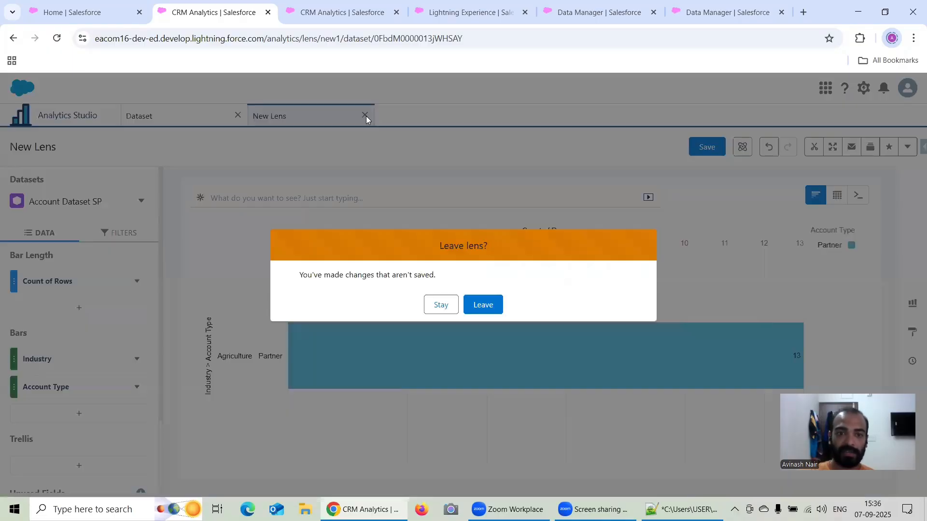
pyautogui.click(484, 305)
pyautogui.click(229, 393)
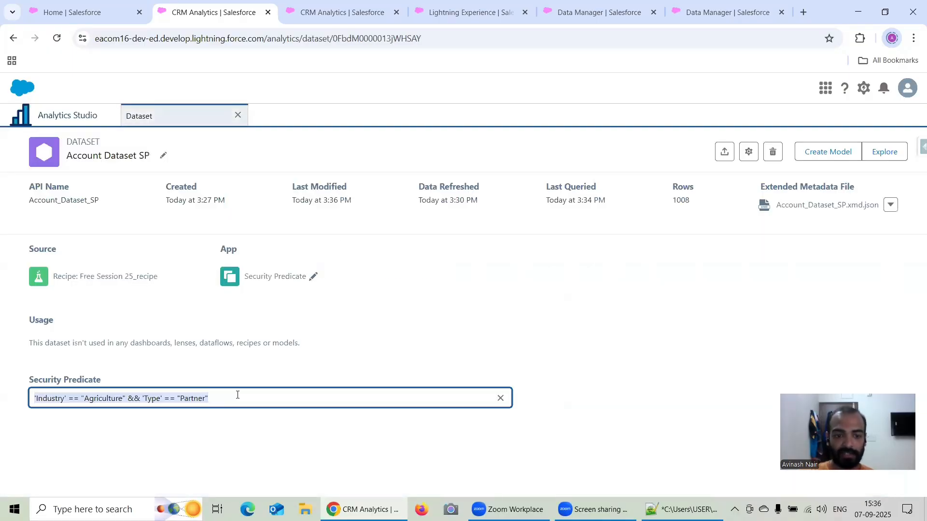
pyautogui.write(')')
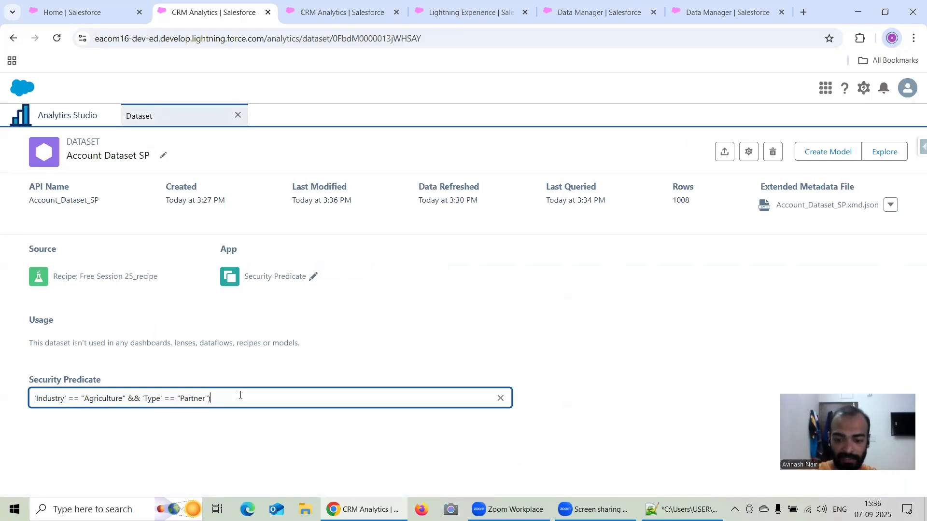
pyautogui.press('Left')
pyautogui.press('Left')
pyautogui.press('Left')
pyautogui.press('Left')
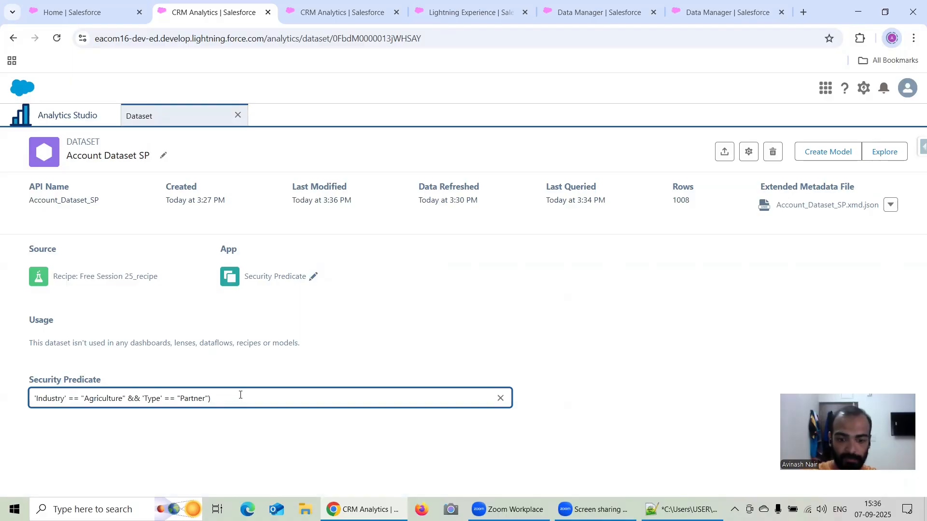
pyautogui.write('(')
pyautogui.click(240, 395)
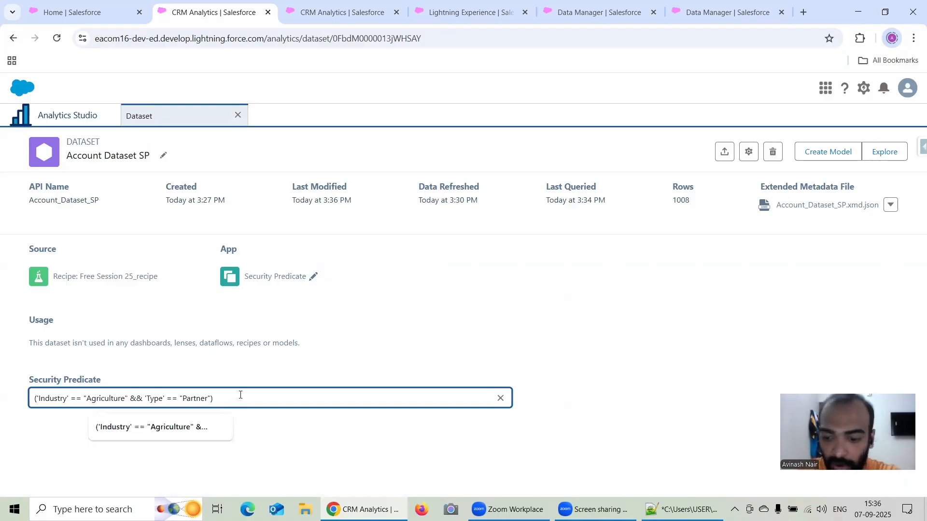
# Append || 'AccountSource' == "Web" to the parenthesised security predicate, save it, and acknowledge the security settings notice.
pyautogui.write('|')
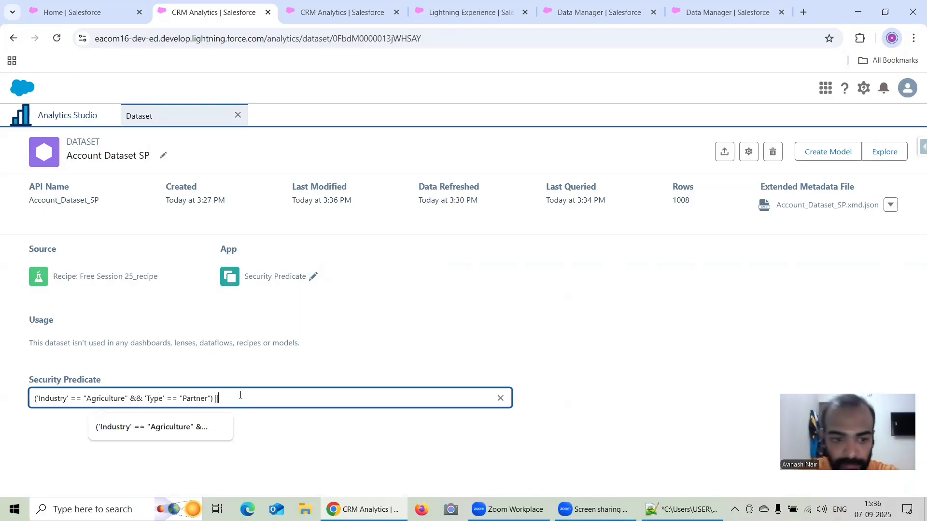
pyautogui.write(" '")
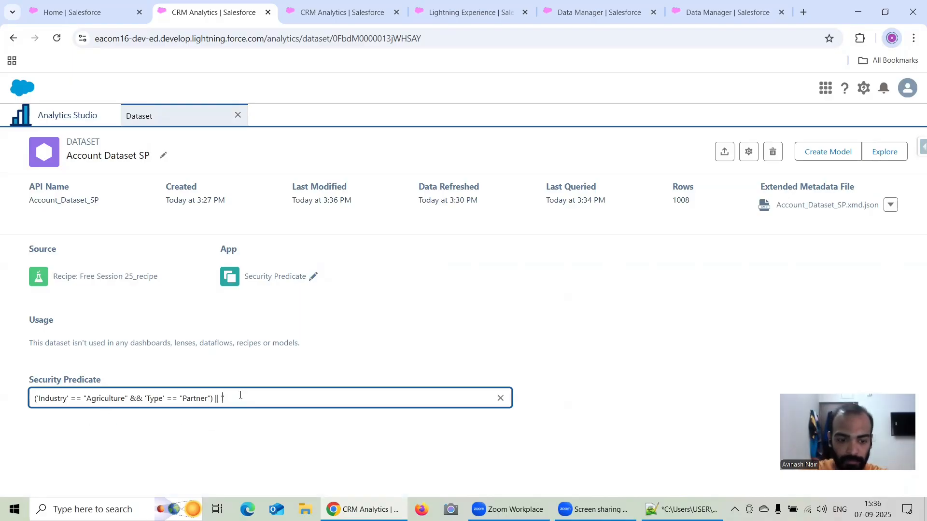
pyautogui.write('AccountS')
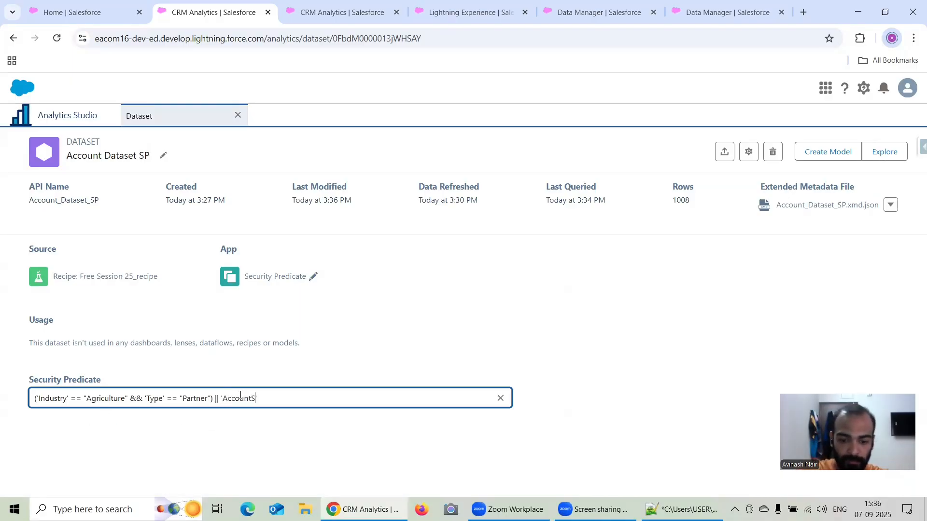
pyautogui.write("ource' ")
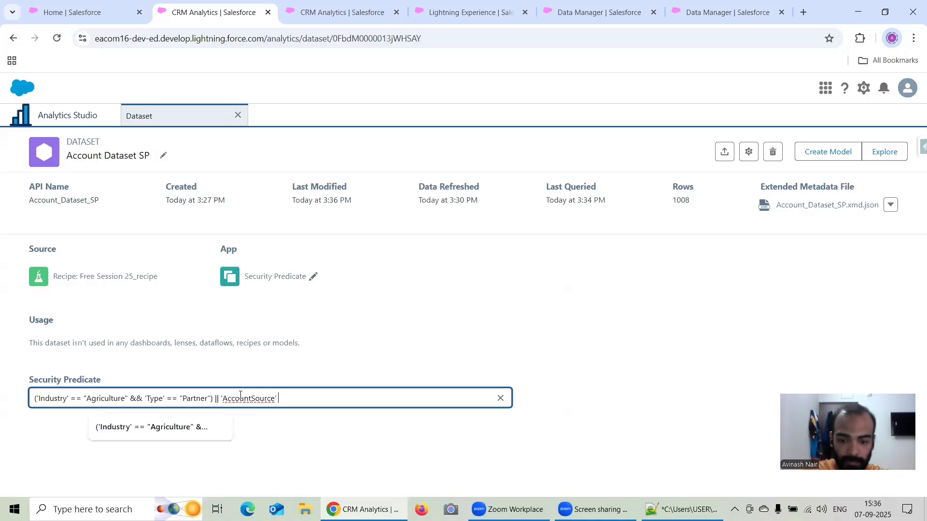
pyautogui.write('== ""')
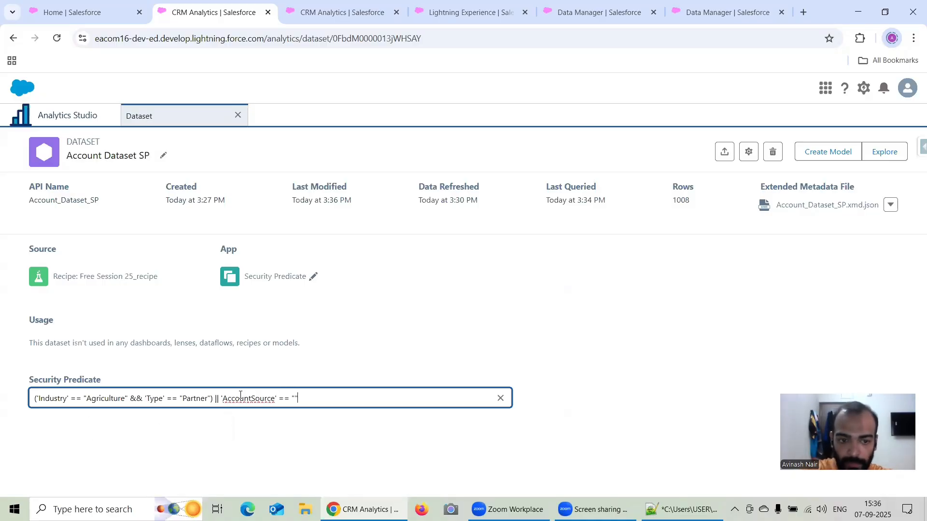
pyautogui.write('Web')
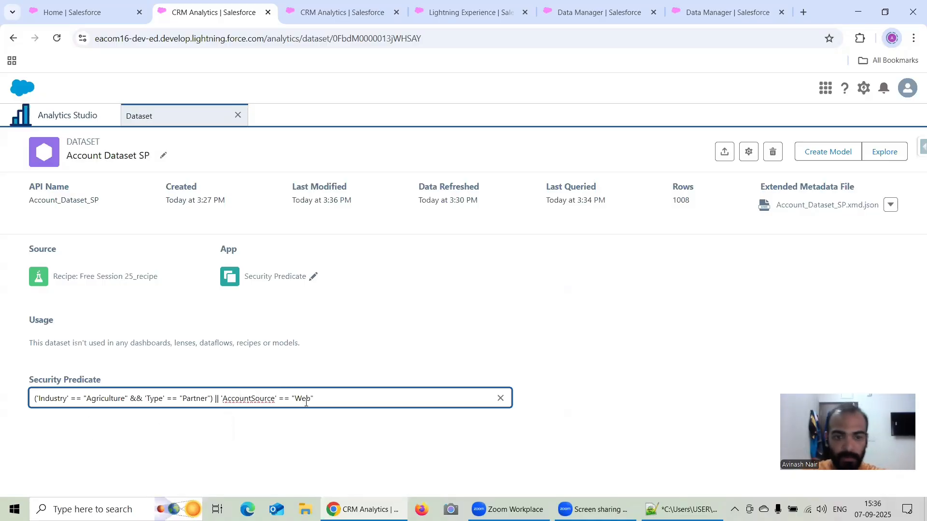
pyautogui.hotkey('ctrl', 'a')
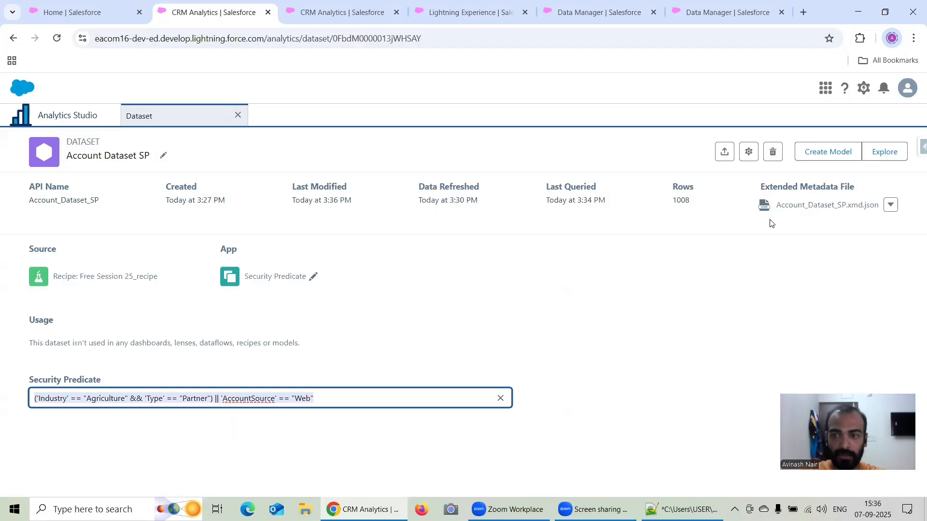
pyautogui.click(781, 326)
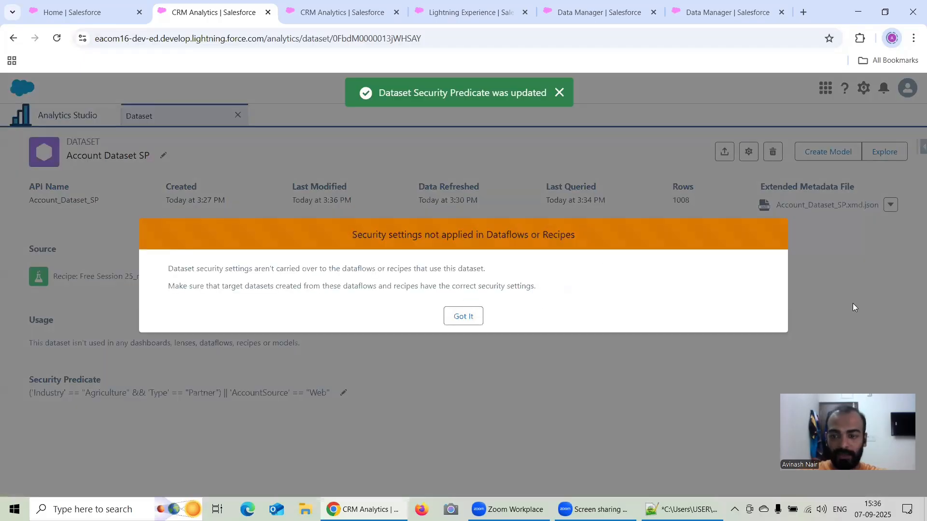
pyautogui.click(468, 315)
# Reload the Account Dataset SP page, consult the security predicate notes in Notepad++, and return to the dataset page.
pyautogui.click(57, 41)
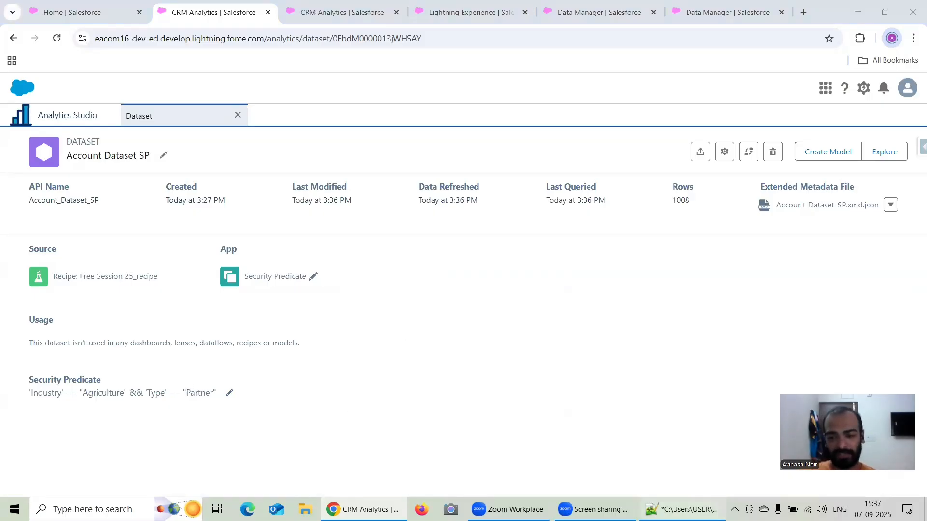
pyautogui.click(681, 509)
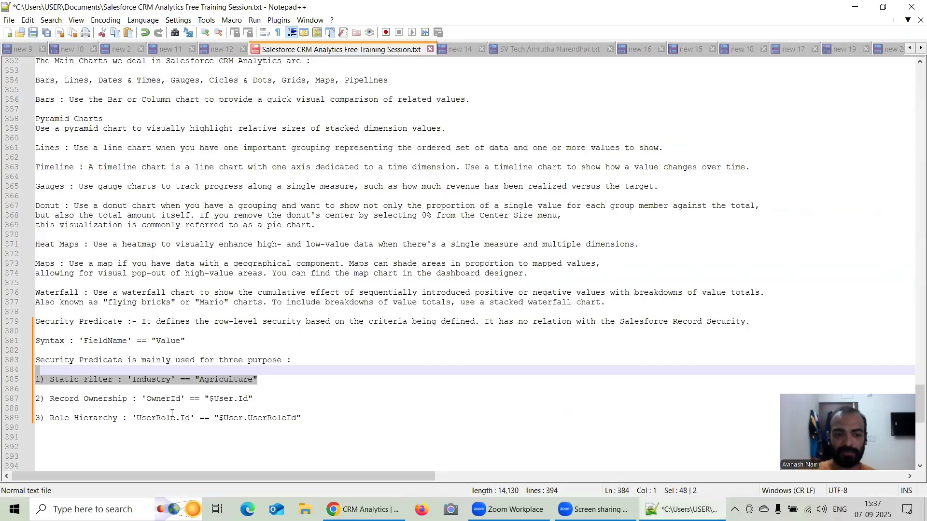
pyautogui.click(855, 6)
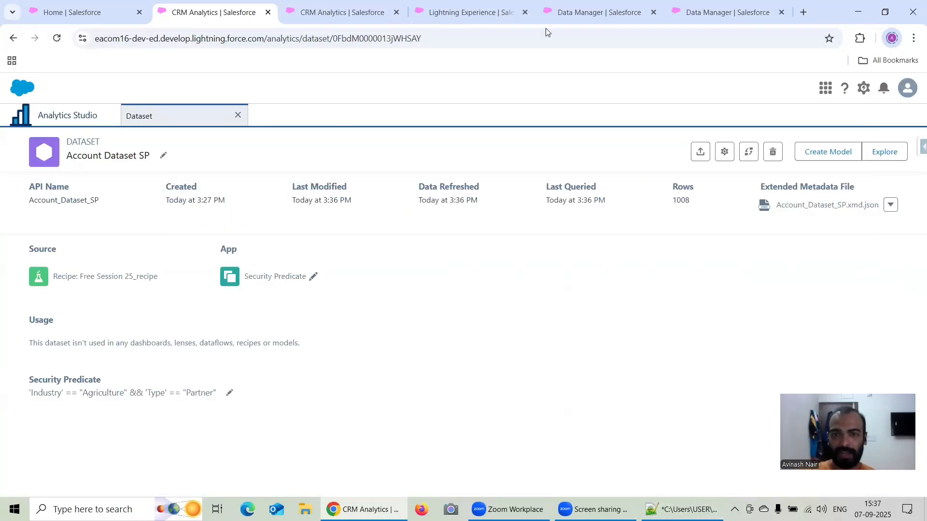